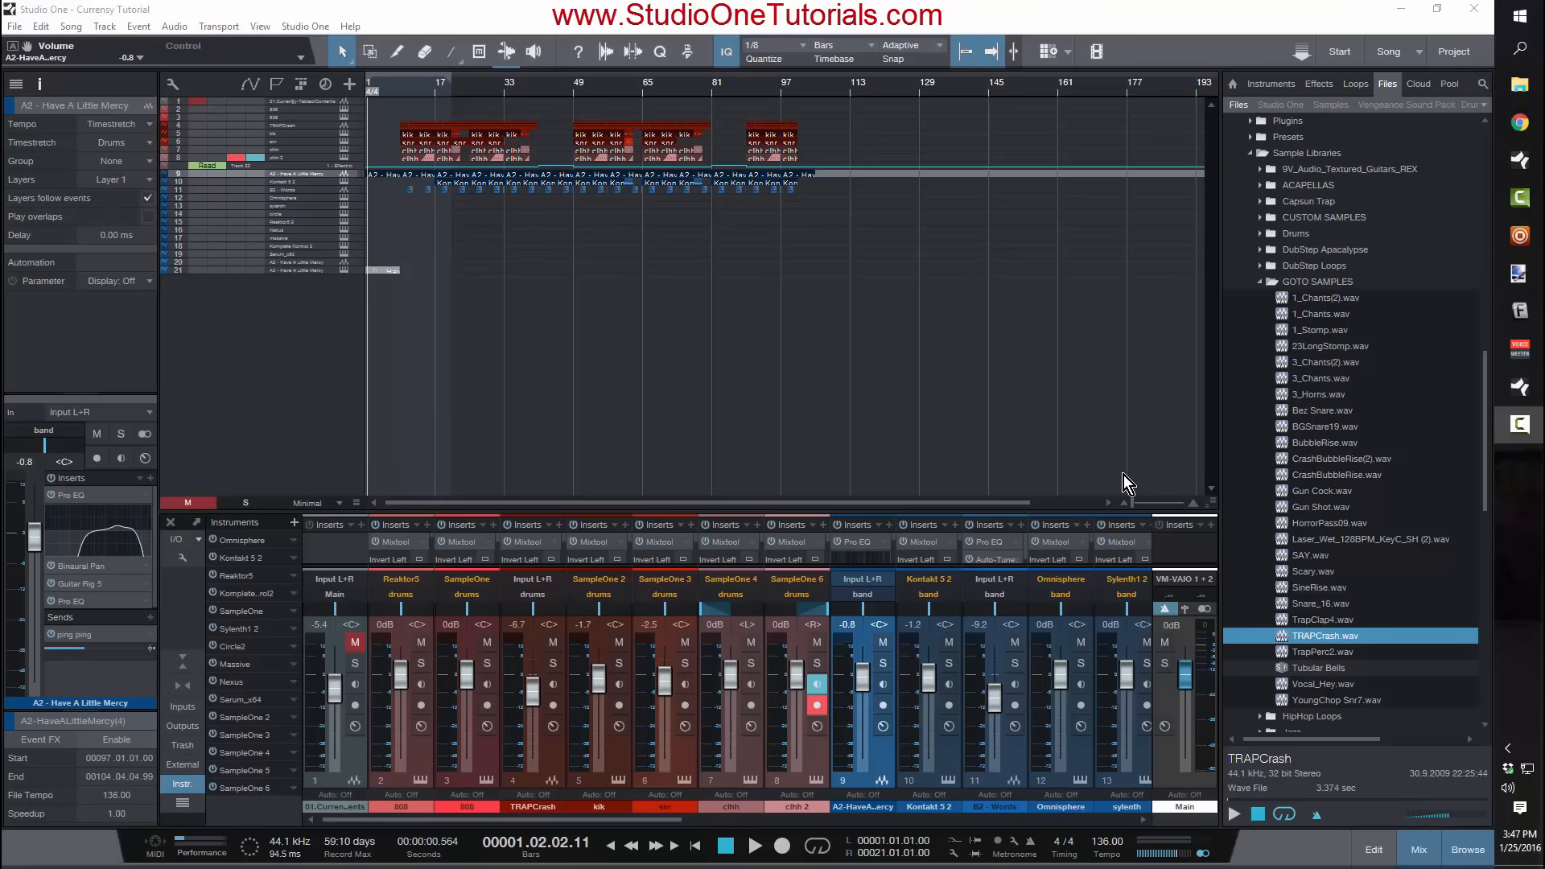
Step: Switch to Chrome, open The Vinyl Frontier blog and review the Fantastic Four-Alvin Stone album post with its tracklist and sample videos
click(1519, 123)
click(217, 197)
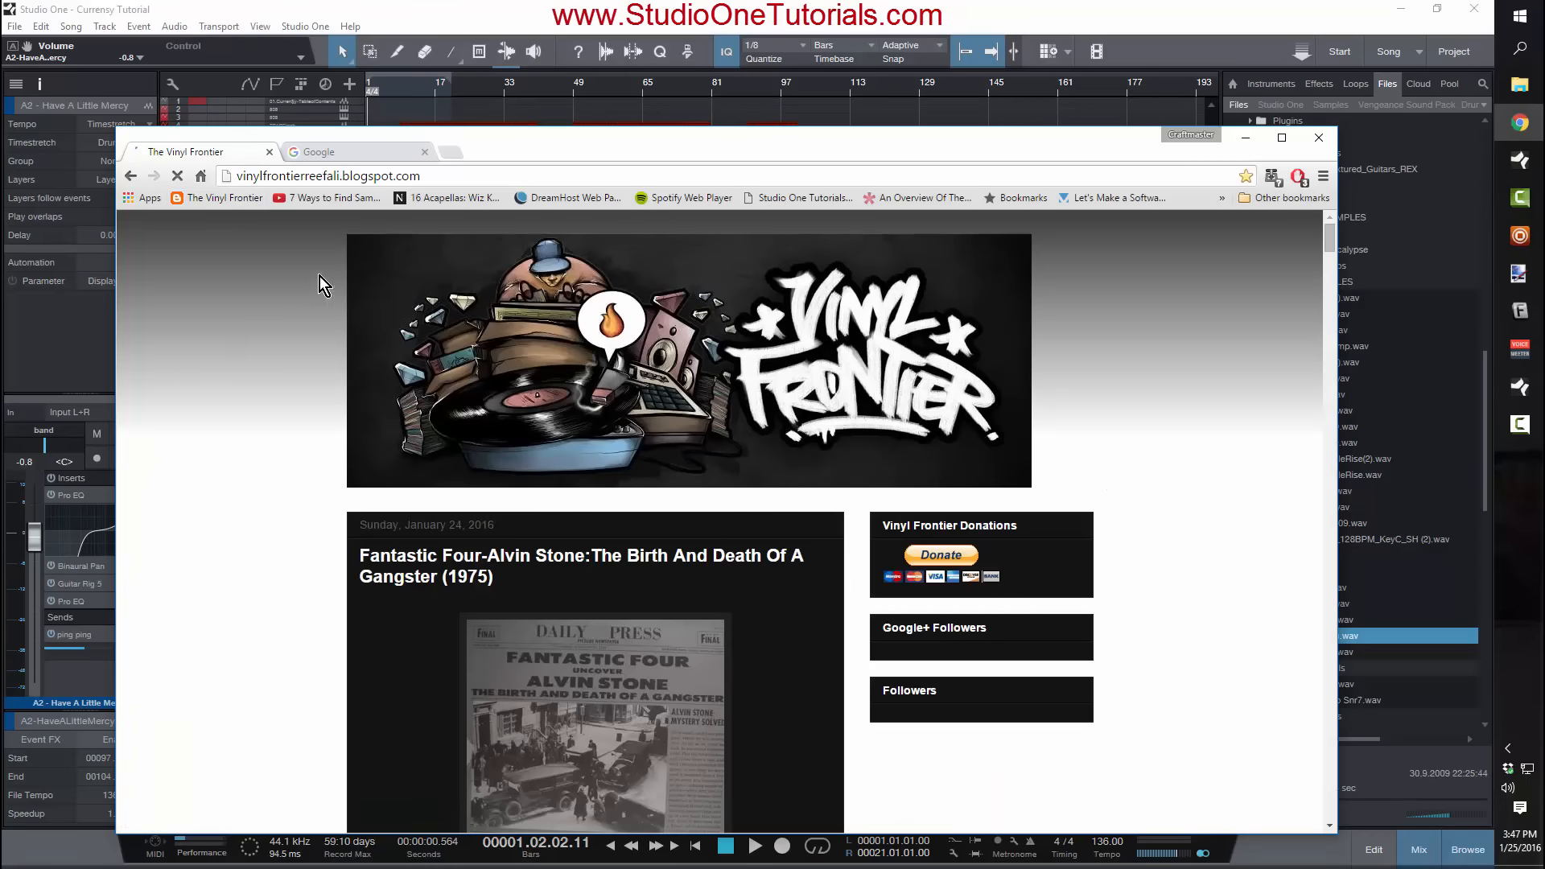
scroll(277, 314, down, 4)
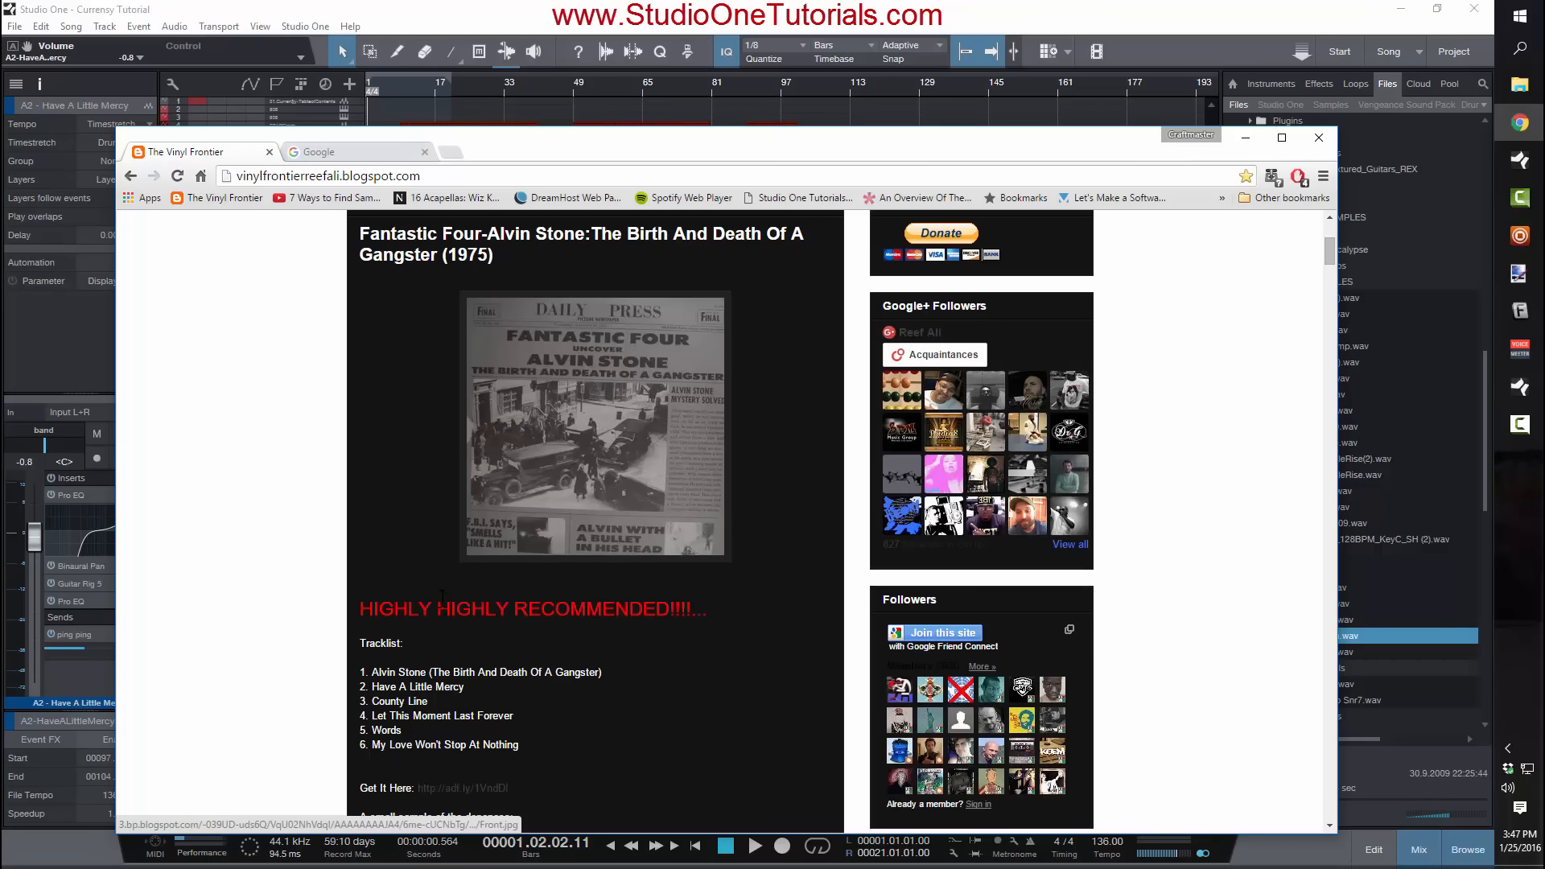
scroll(452, 415, down, 3)
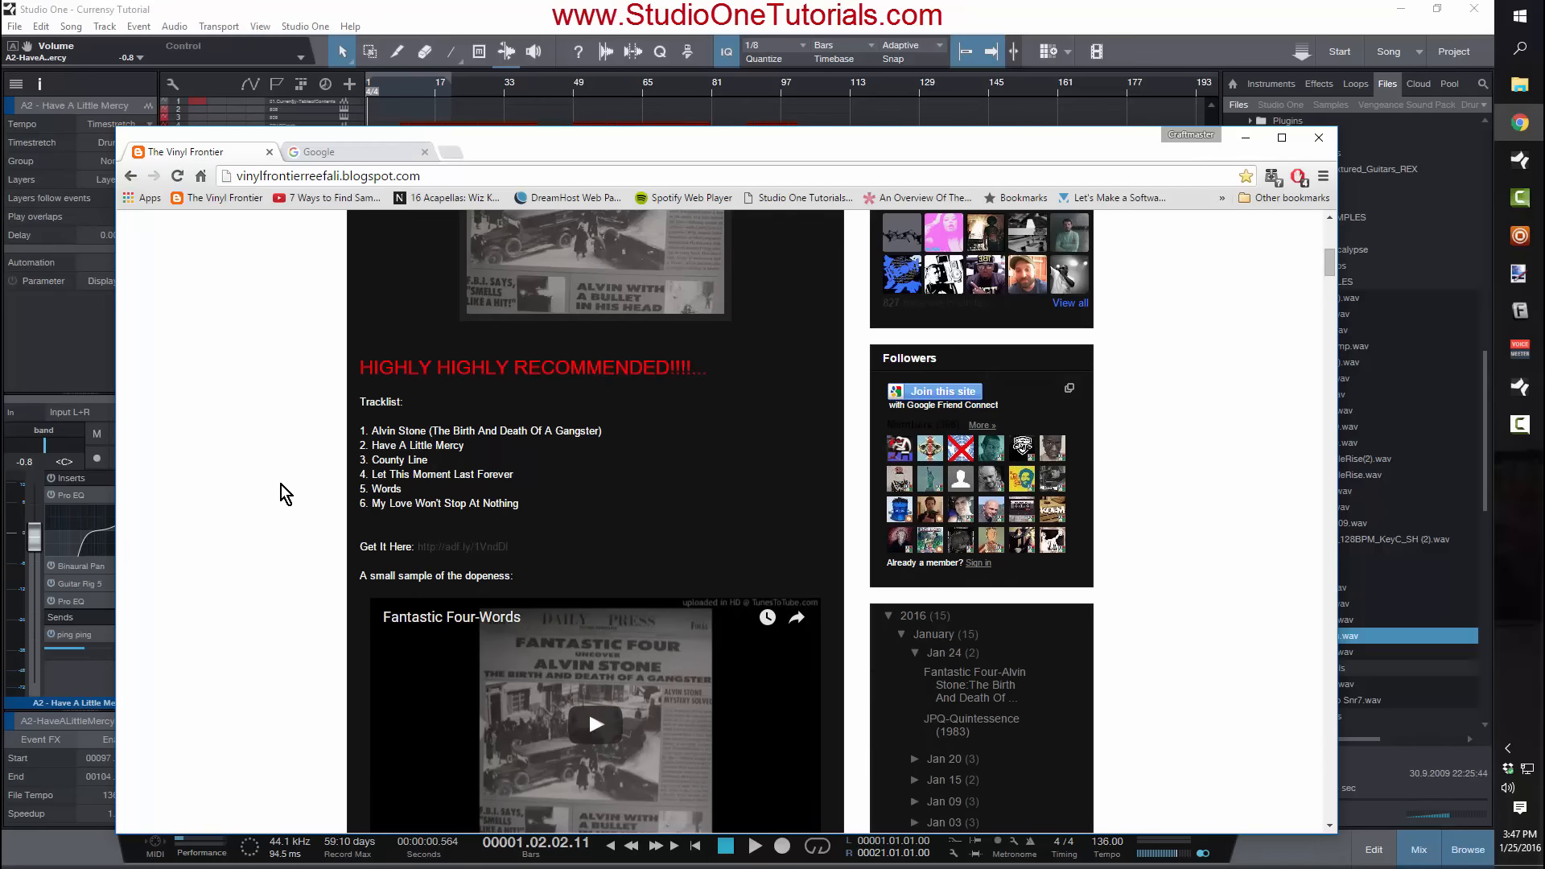
scroll(281, 486, down, 5)
scroll(489, 613, down, 7)
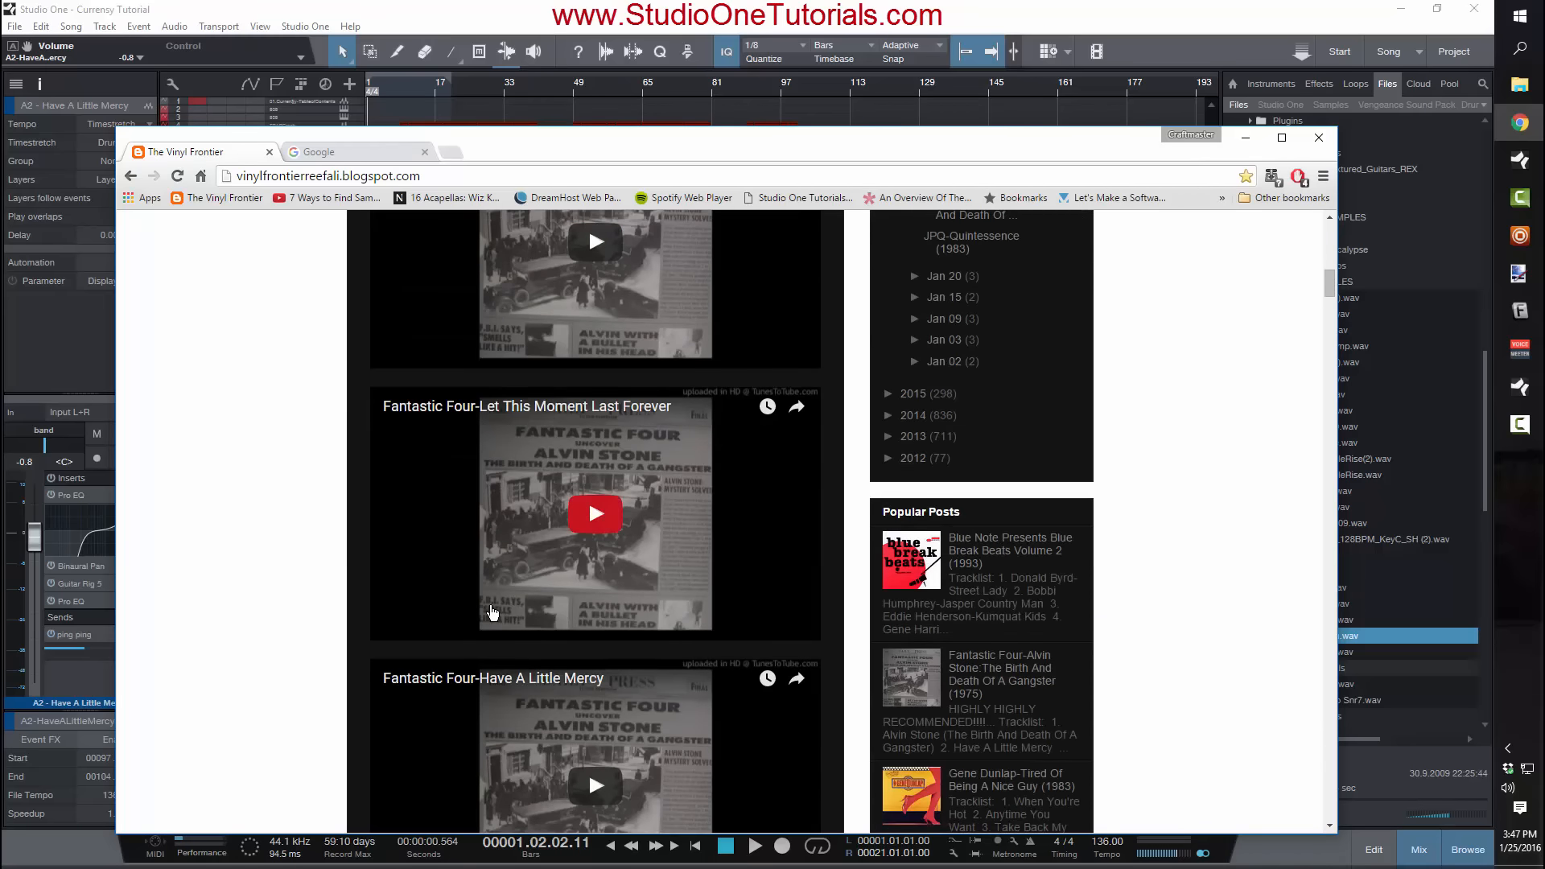
scroll(438, 621, up, 15)
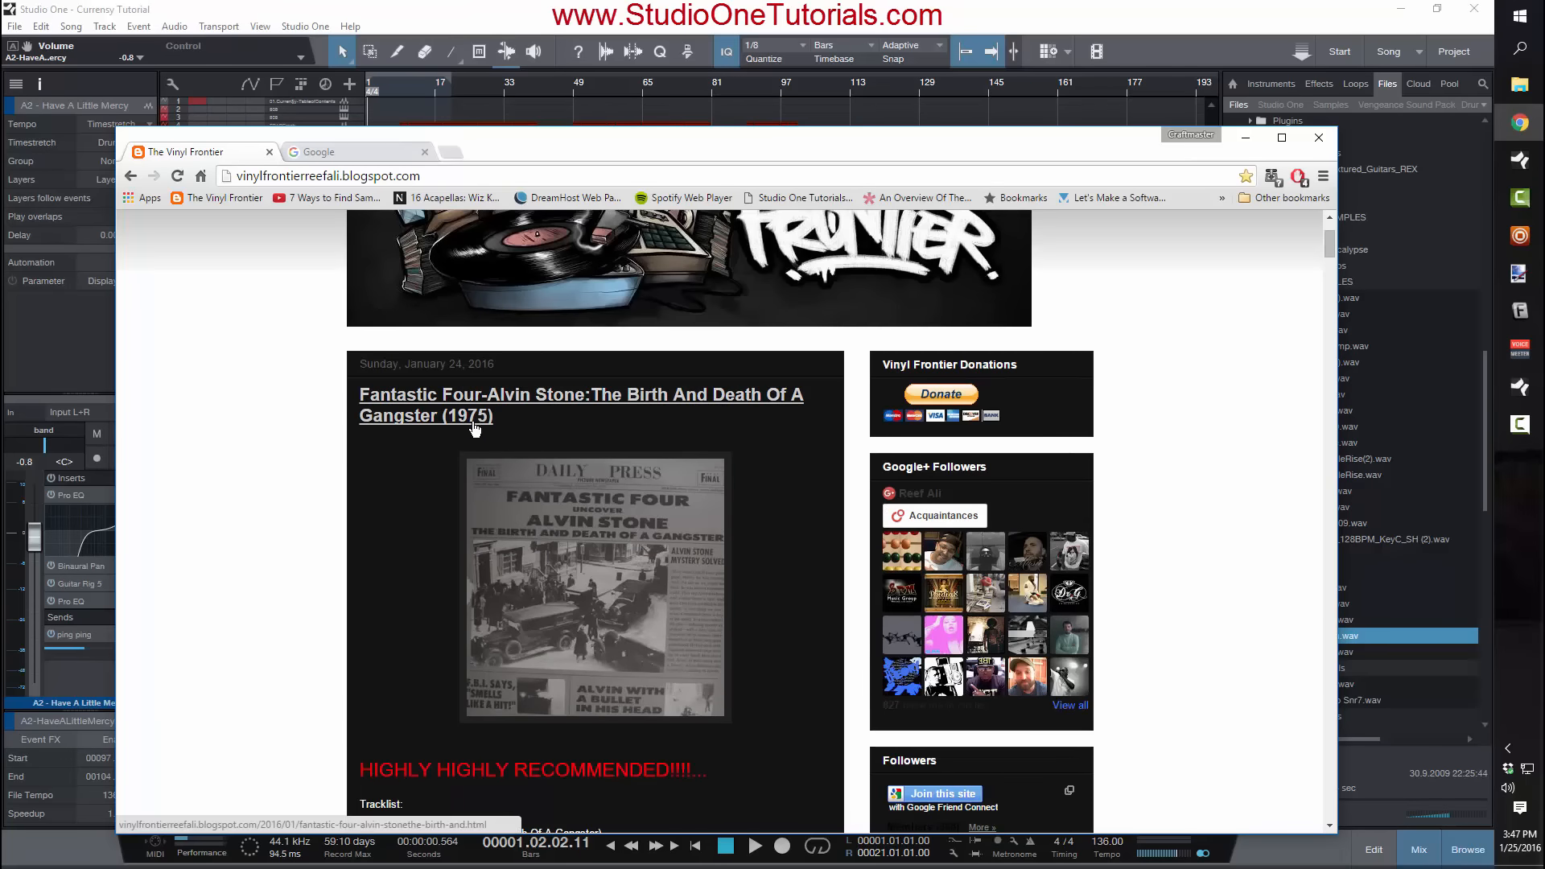
click(1247, 144)
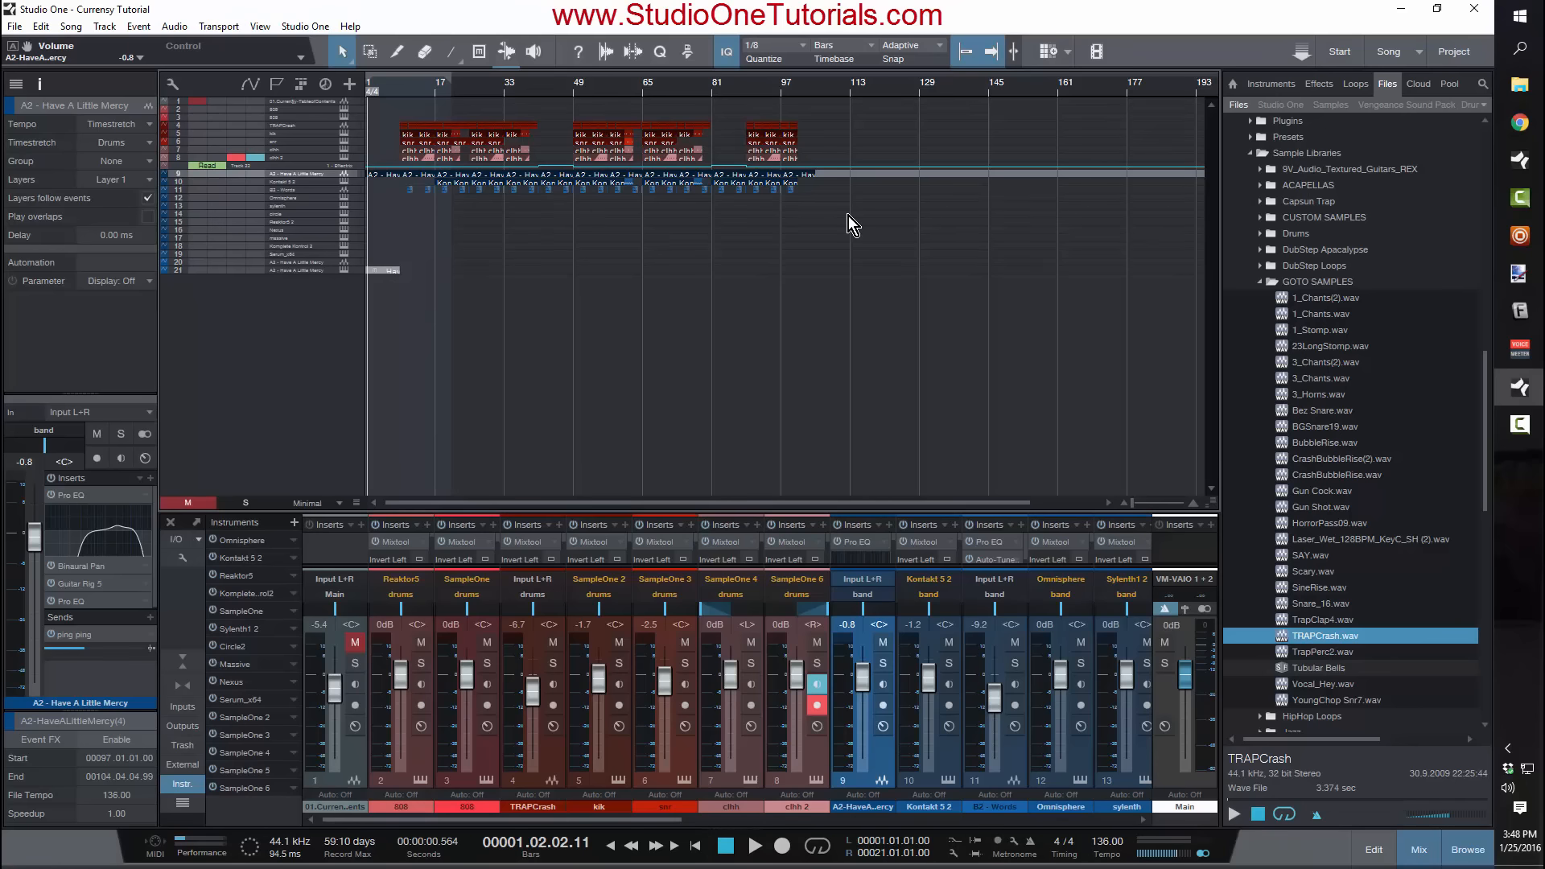
Step: Play the song and move the Effectrix automation track below track 11
key(space)
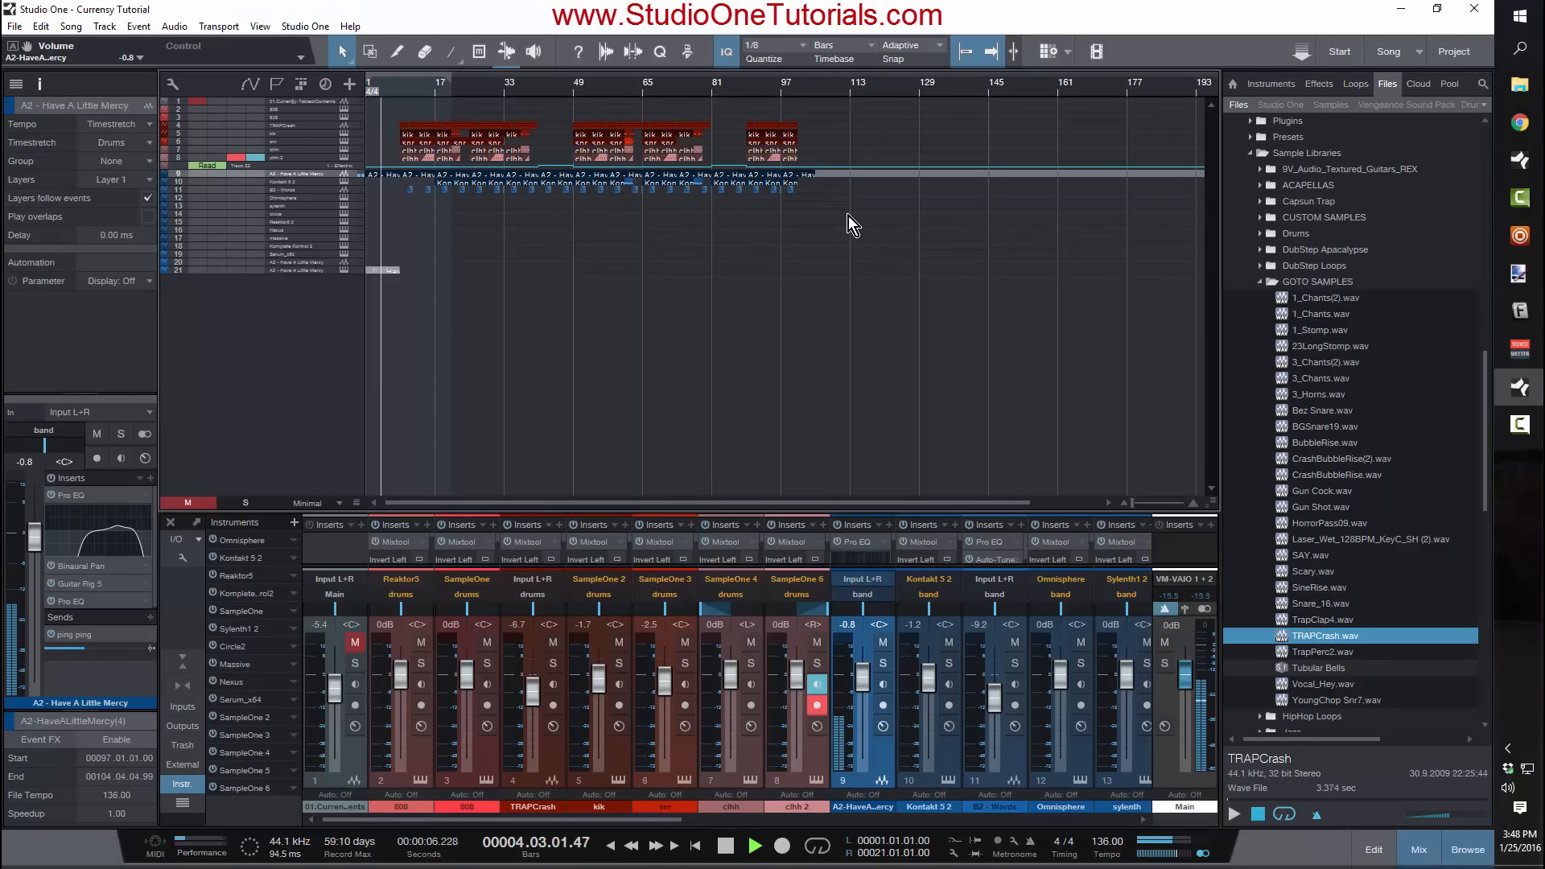
drag(322, 168, 323, 198)
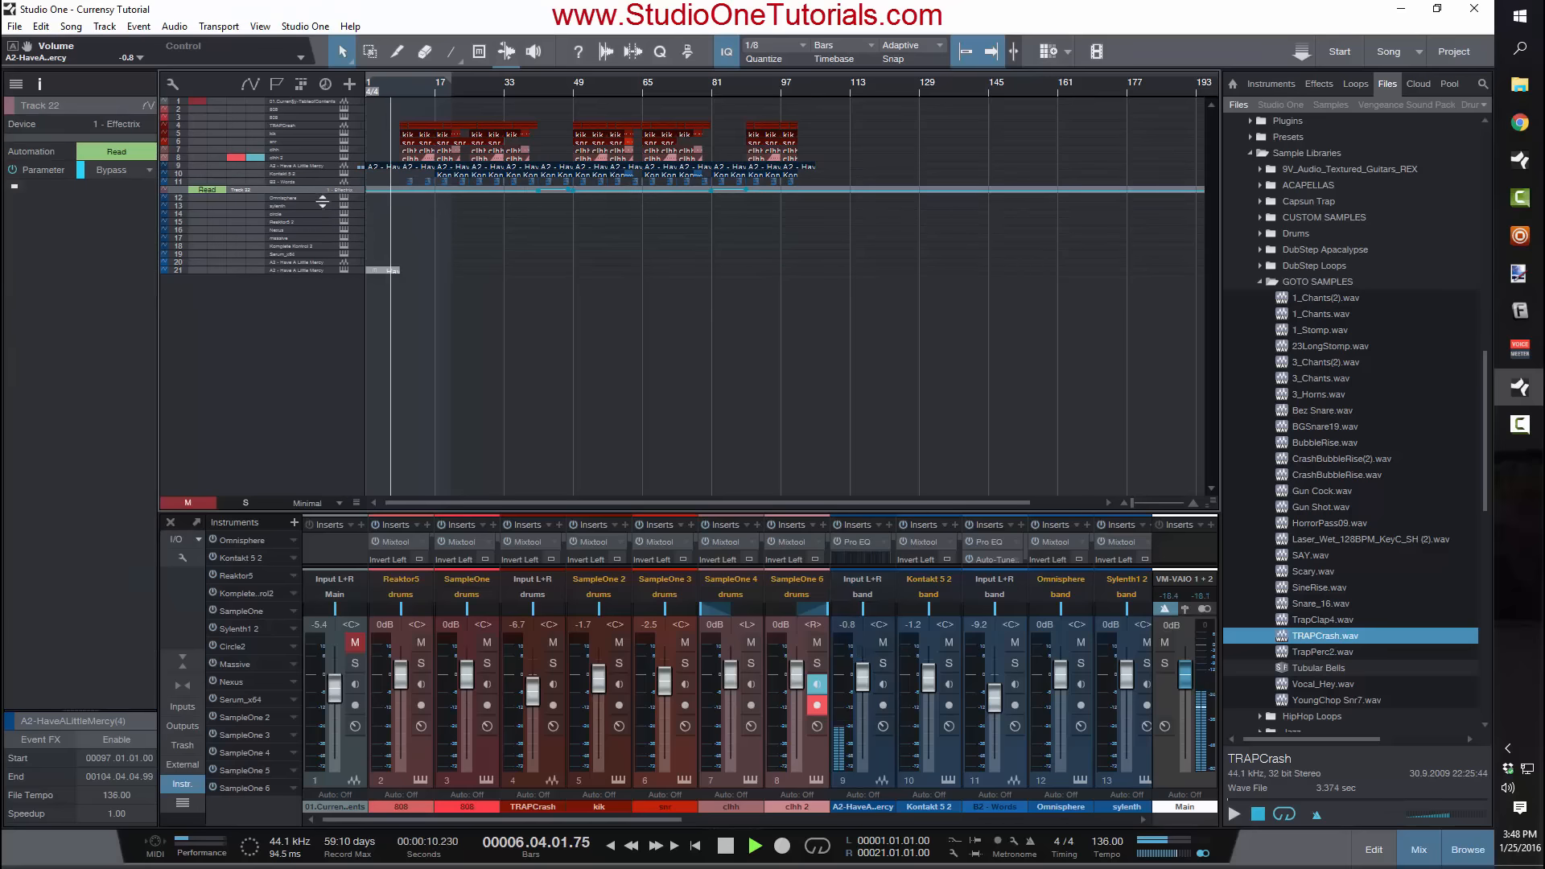
Step: Remove tracks 12 to 19, from Omnisphere through Serum_x64, together with their instruments
click(321, 200)
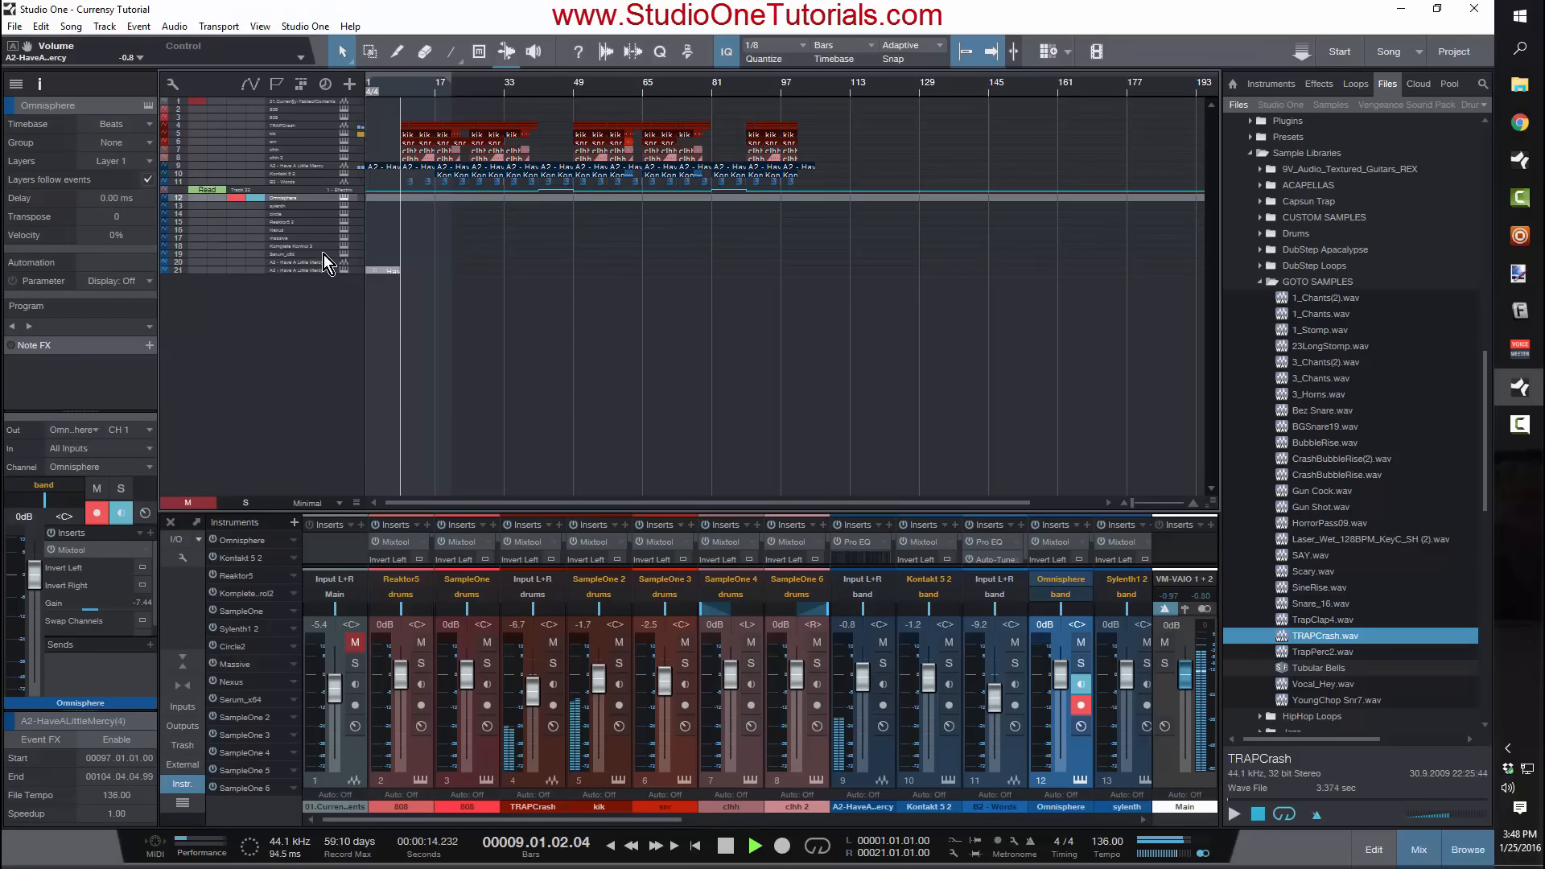
shift+click(323, 255)
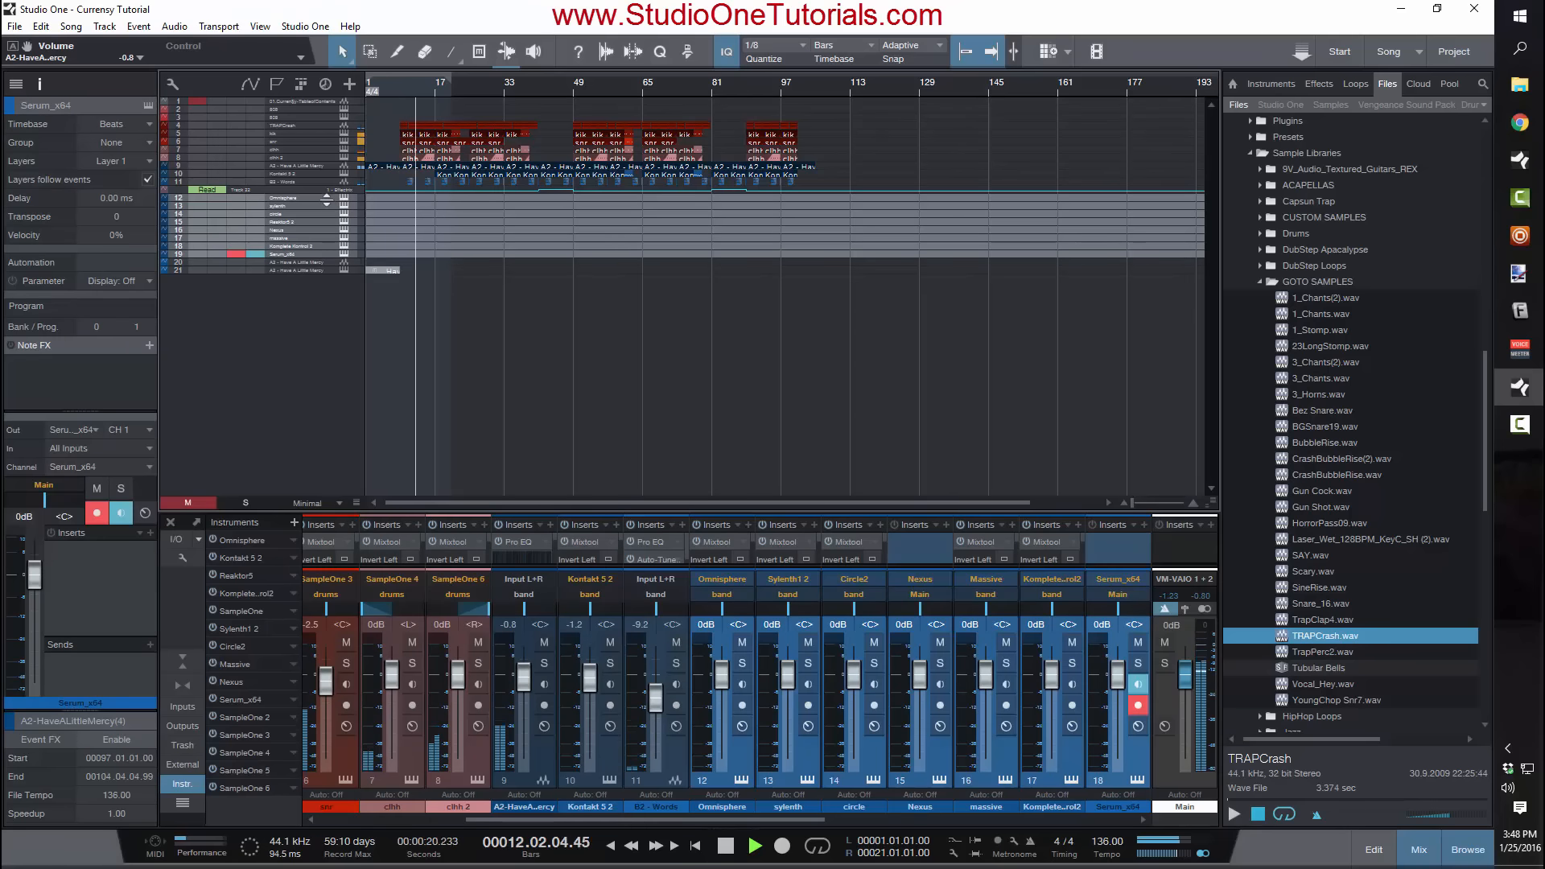
right_click(325, 201)
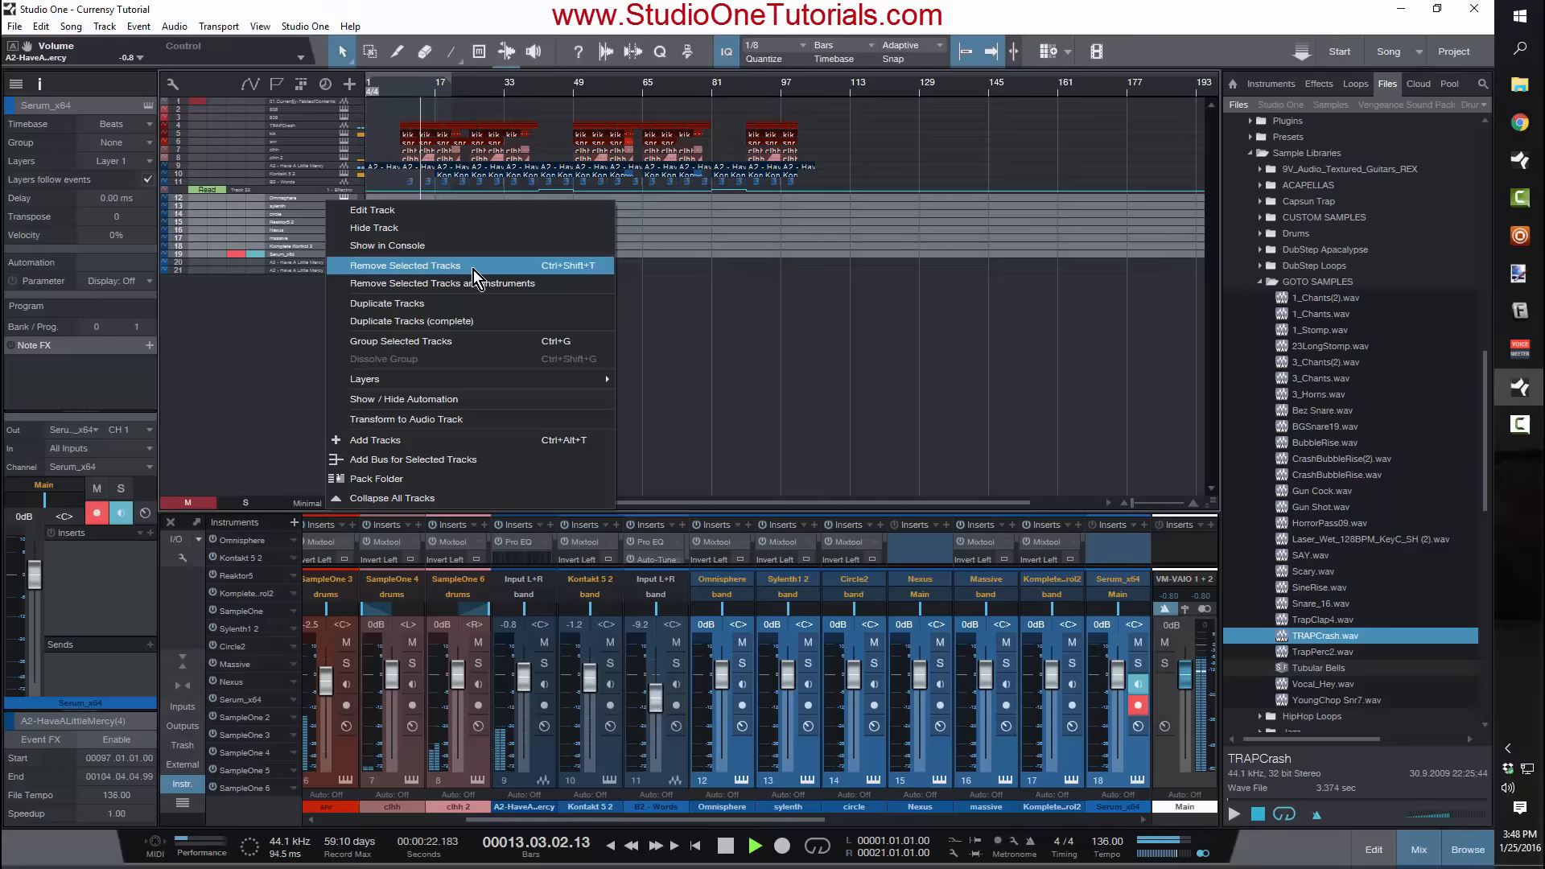
click(501, 282)
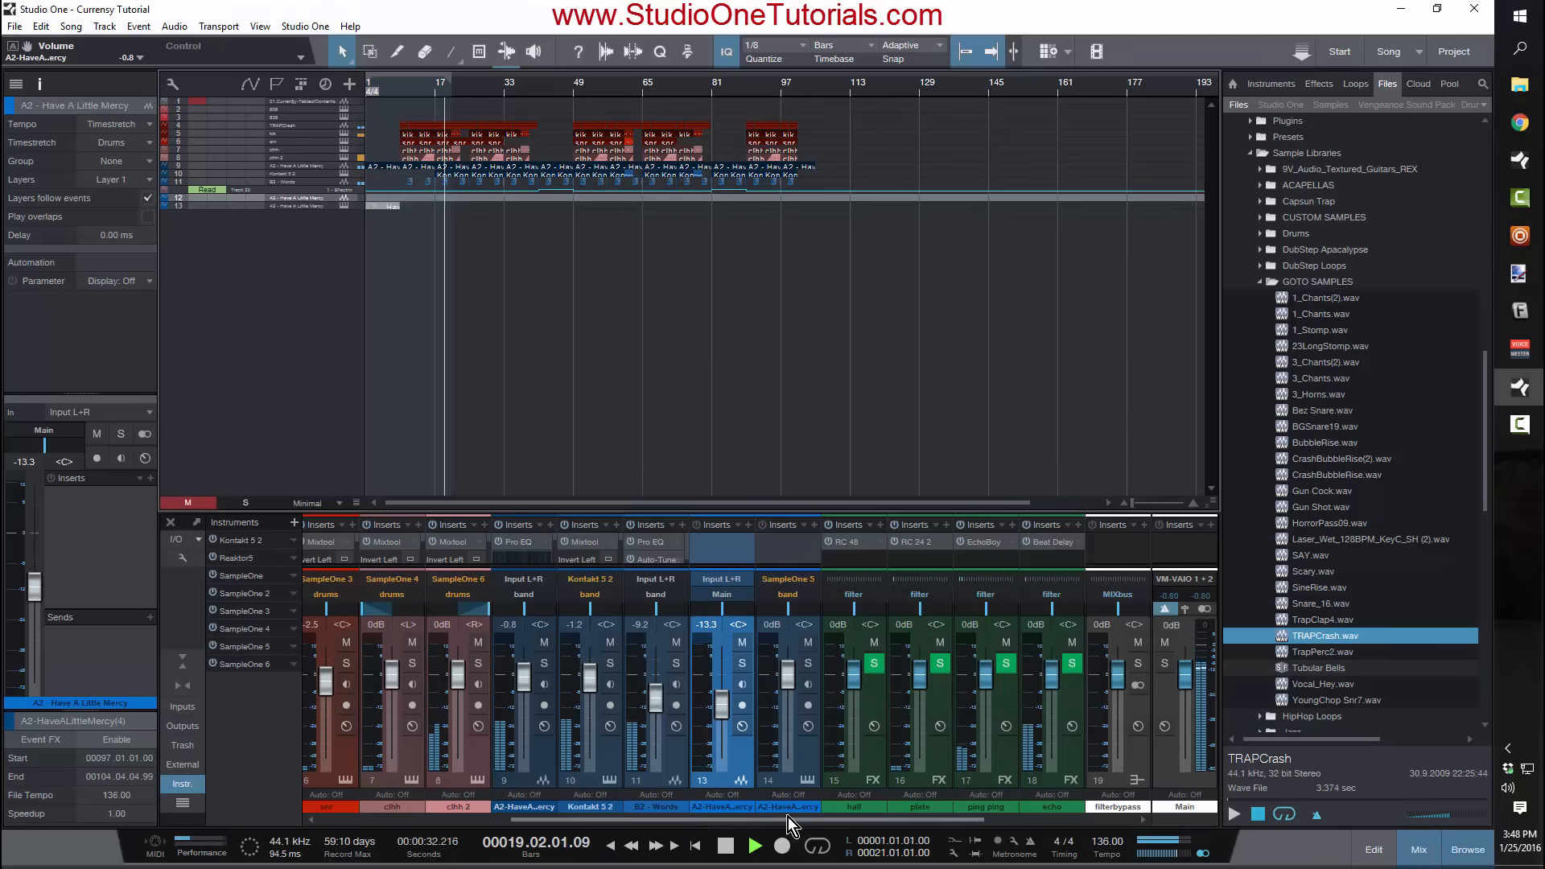
Step: Set the Maximizer threshold of iZotope Ozone 6 on the MIXbus channel to -11.1 dB, then stop playback
drag(788, 817, 938, 809)
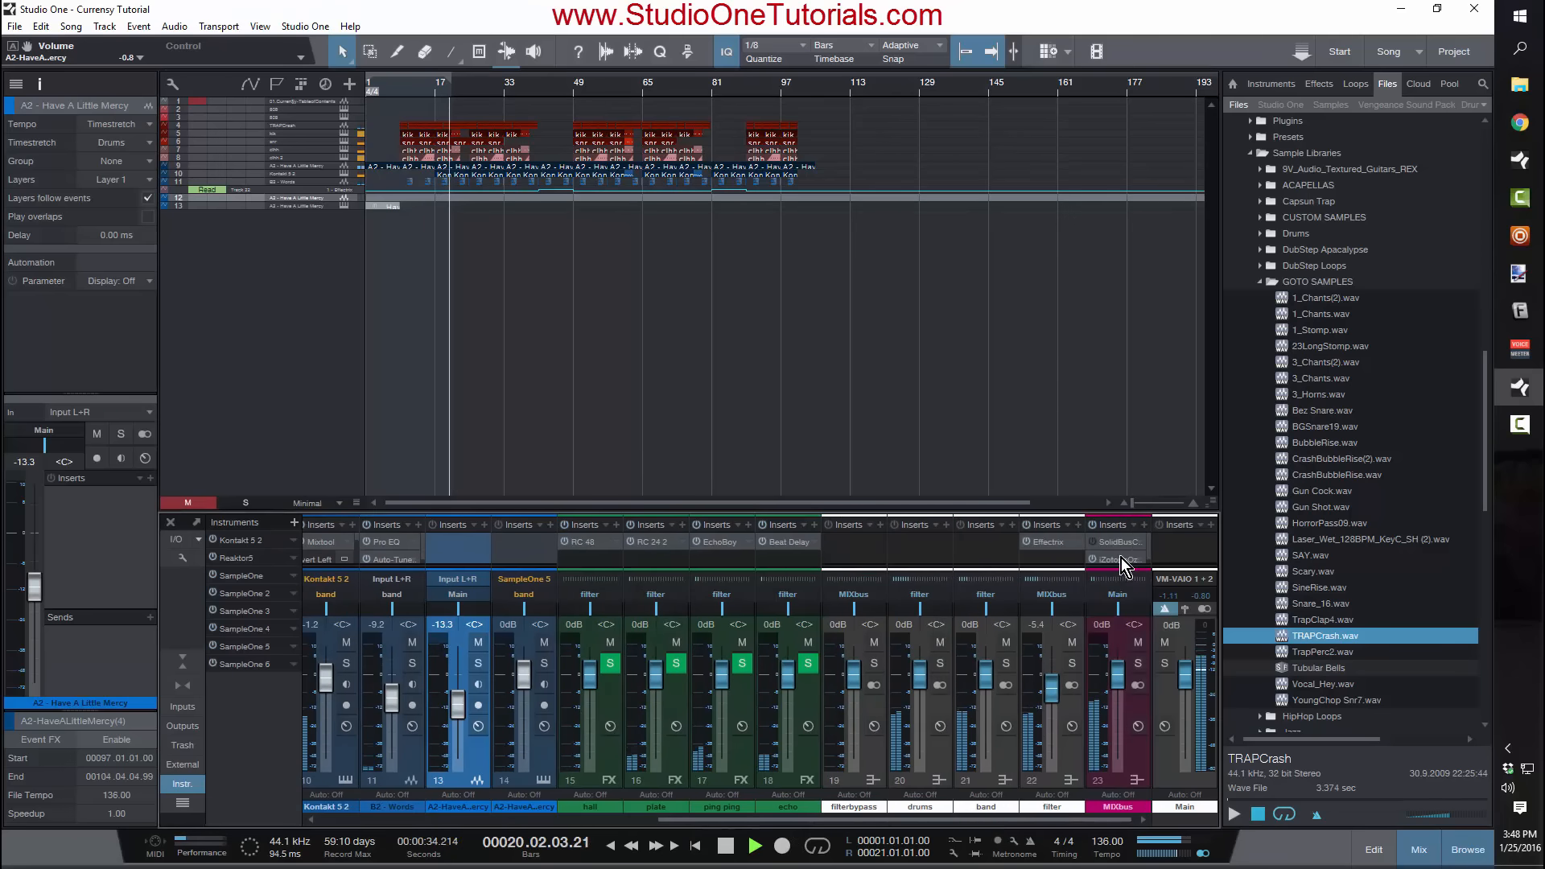
click(1120, 558)
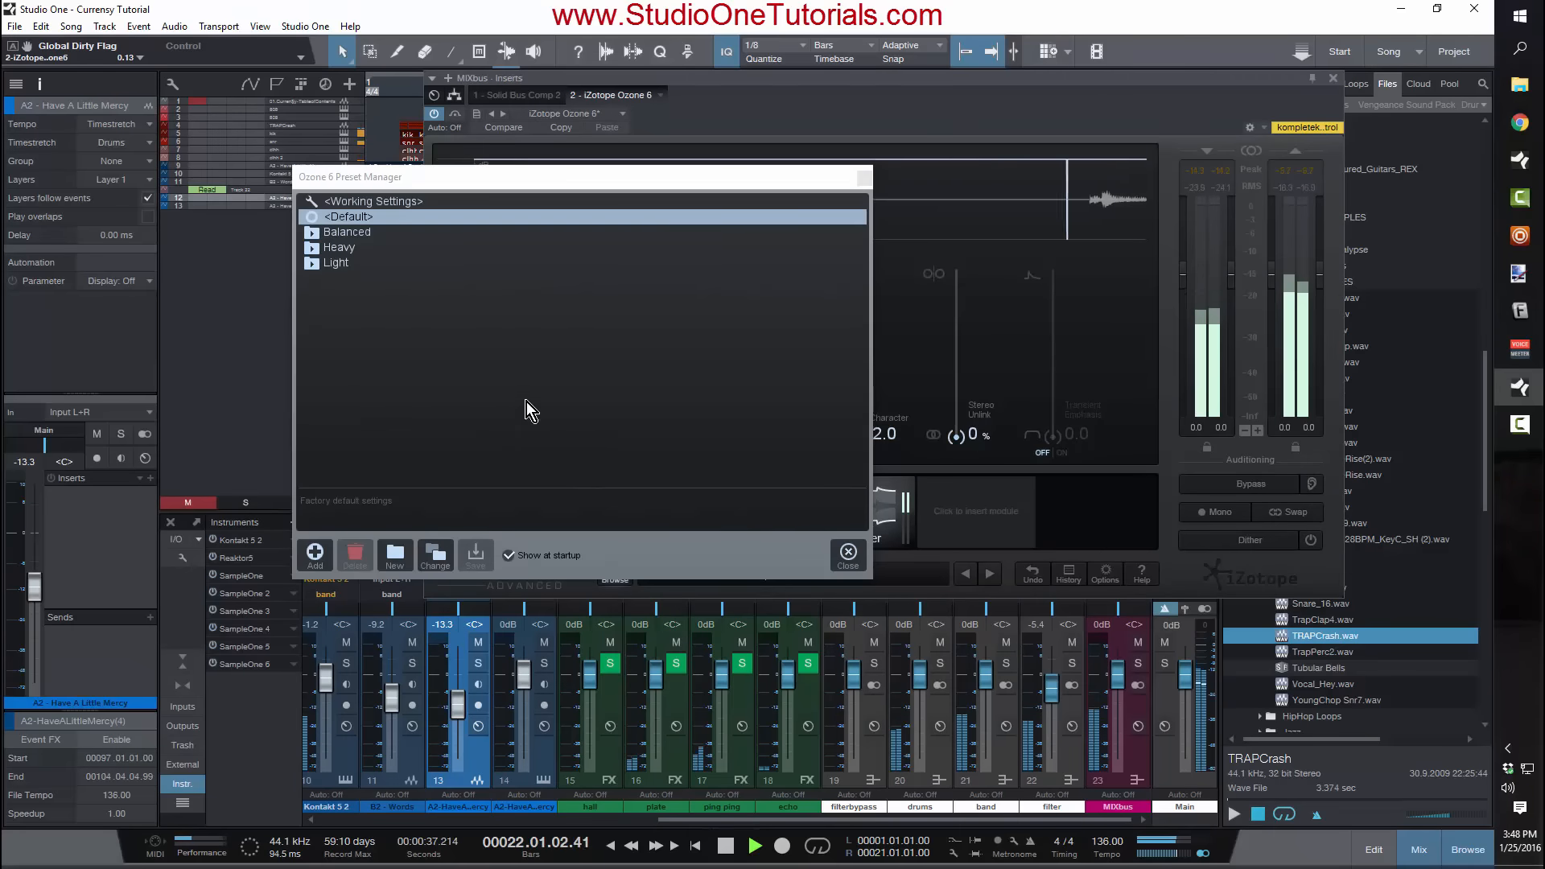
click(866, 179)
drag(653, 385, 653, 402)
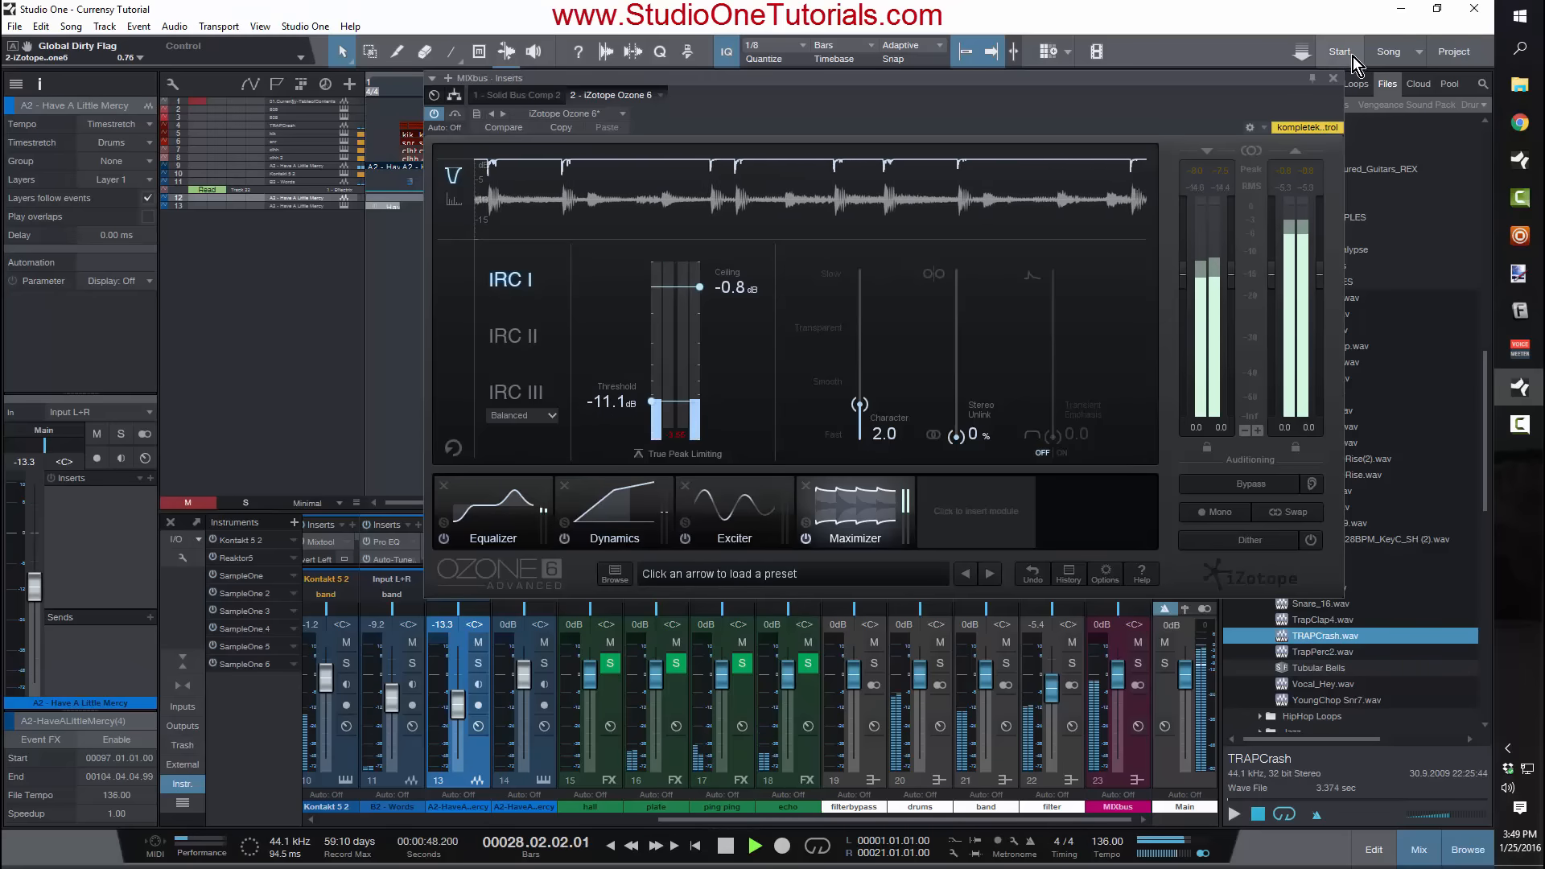
click(1333, 79)
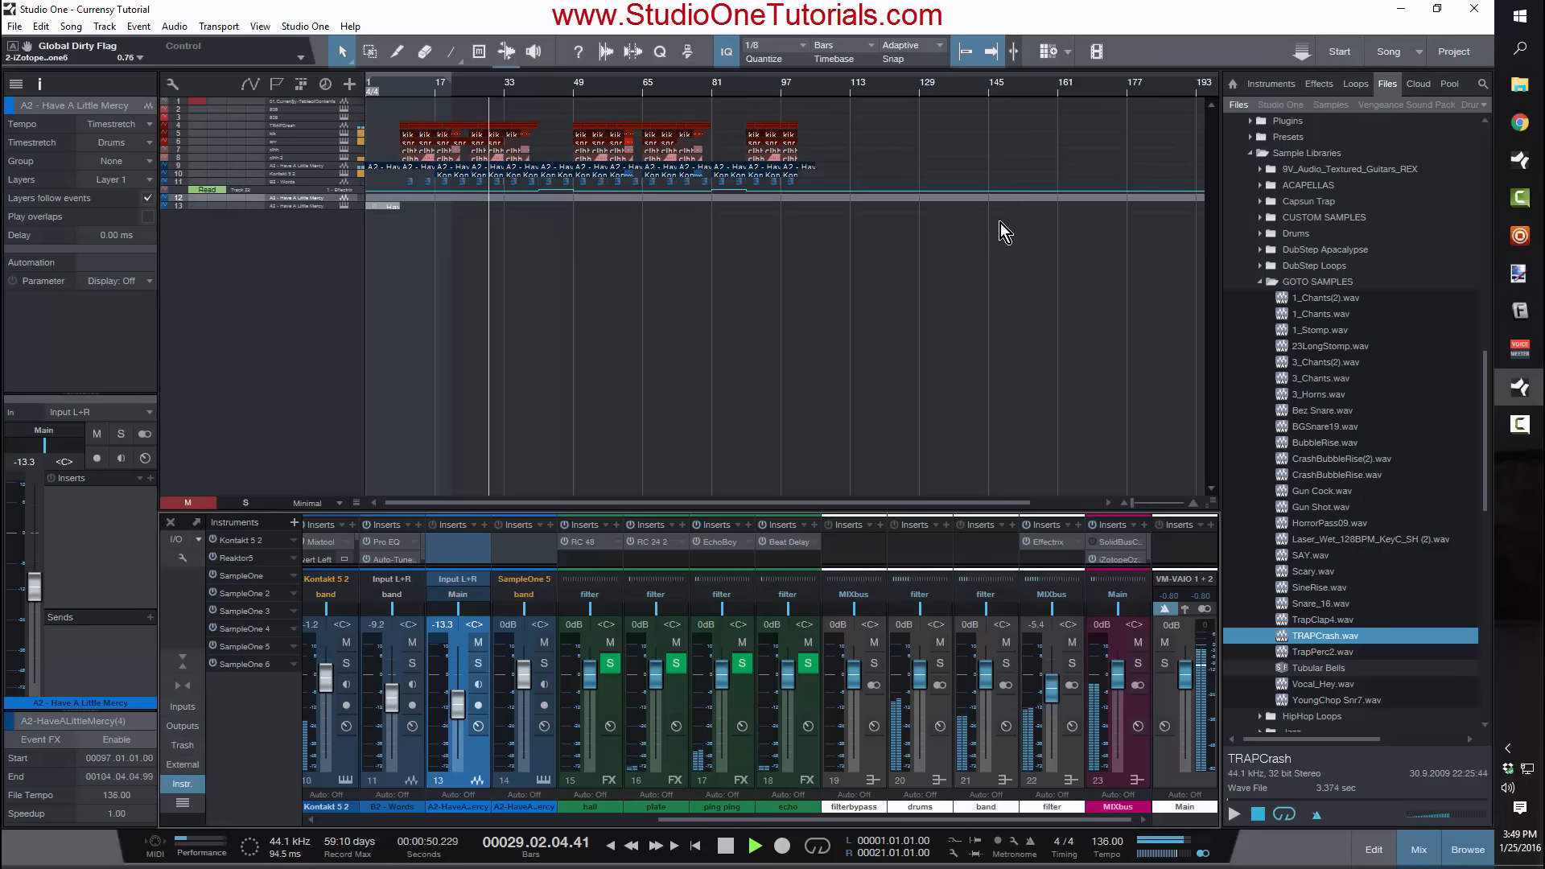
key(space)
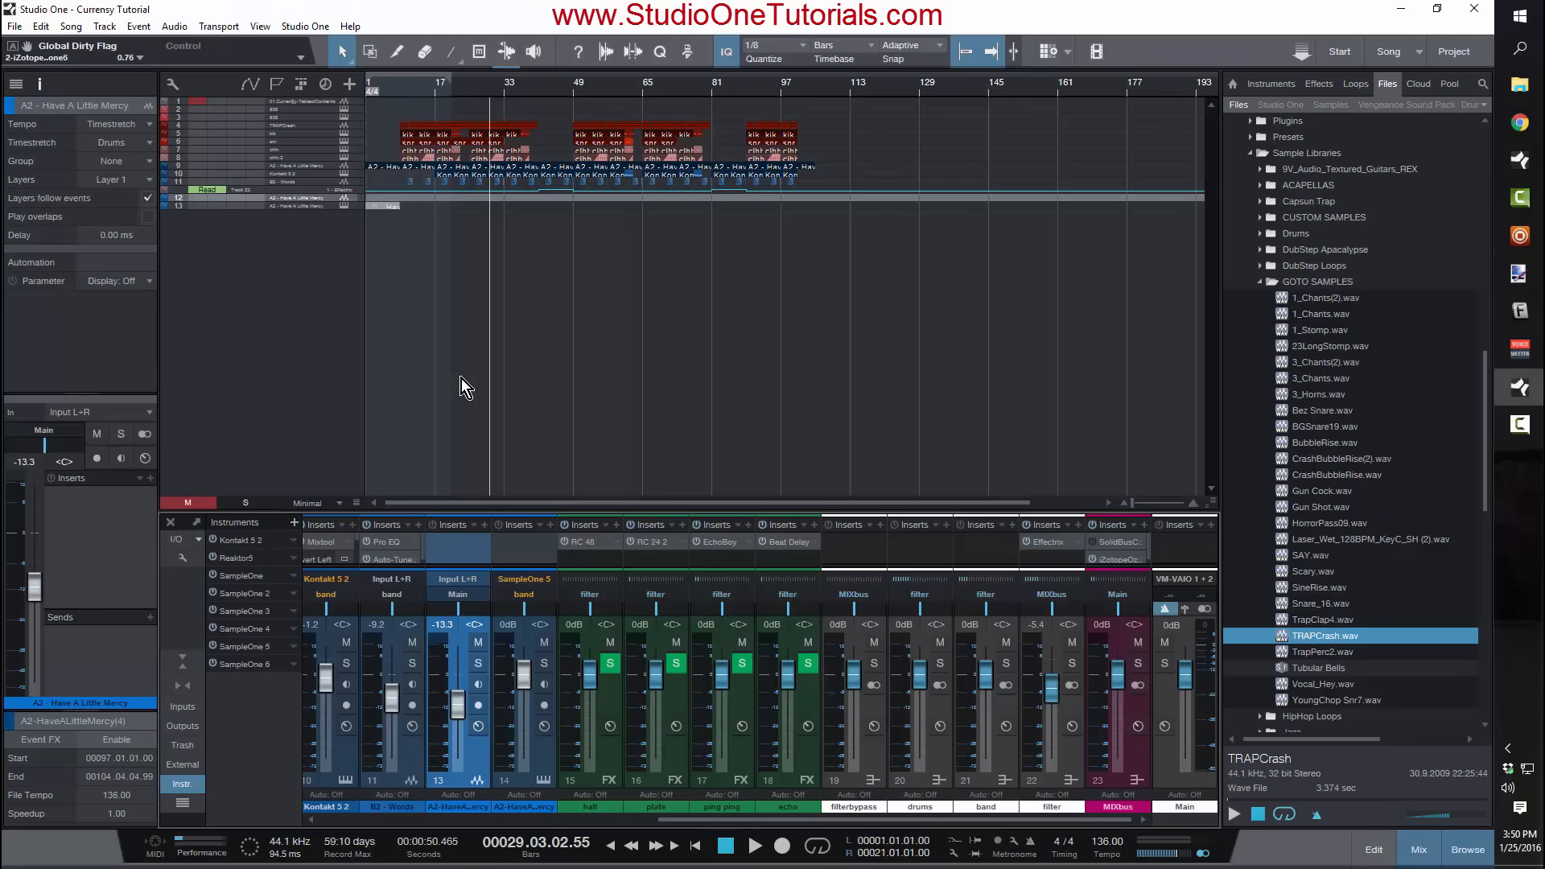
Step: Enlarge track 9 and check the SampleOne 5 instrument on track 21
drag(333, 169, 334, 249)
click(344, 409)
click(385, 454)
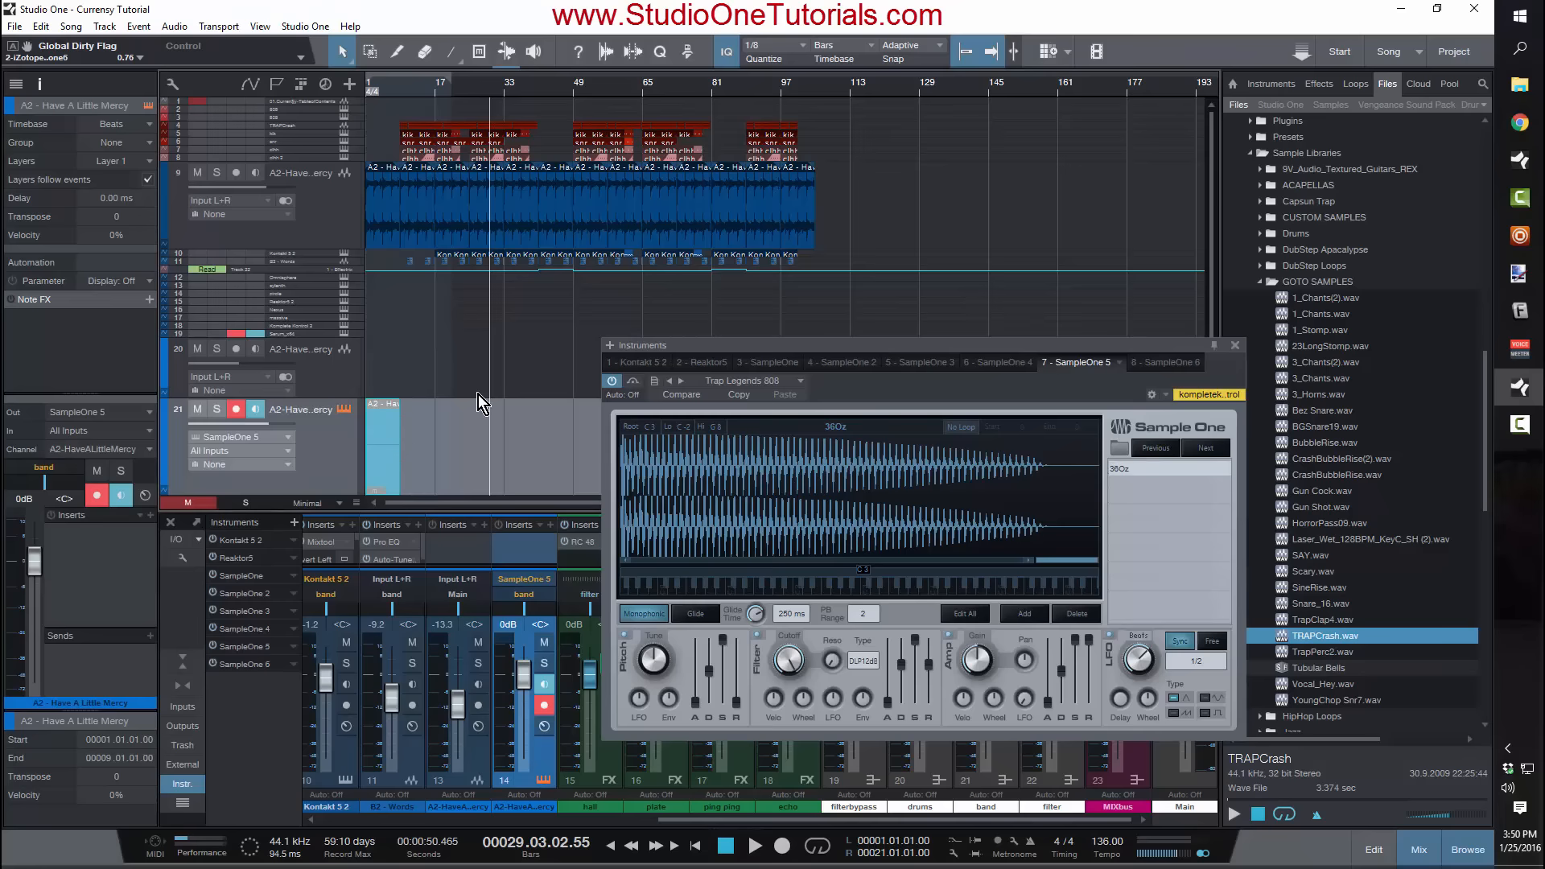
click(1239, 341)
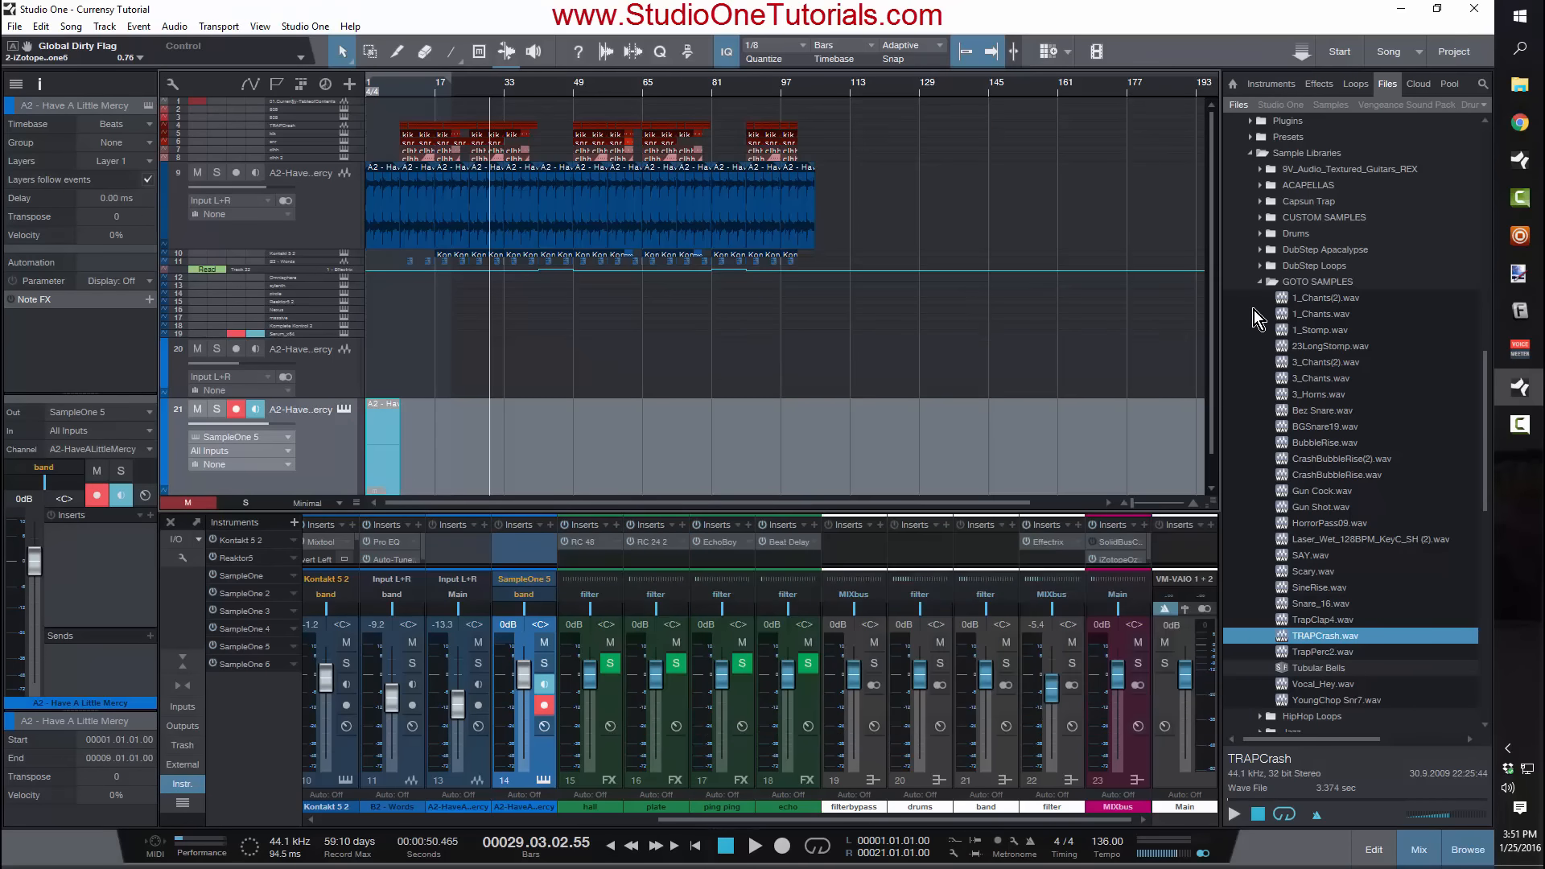
Step: Load A2 - Have A Little Mercy.mp3 from the samples folder's Fantastic Four album into SampleOne 5 on track 21
click(1482, 106)
click(1445, 251)
click(1232, 234)
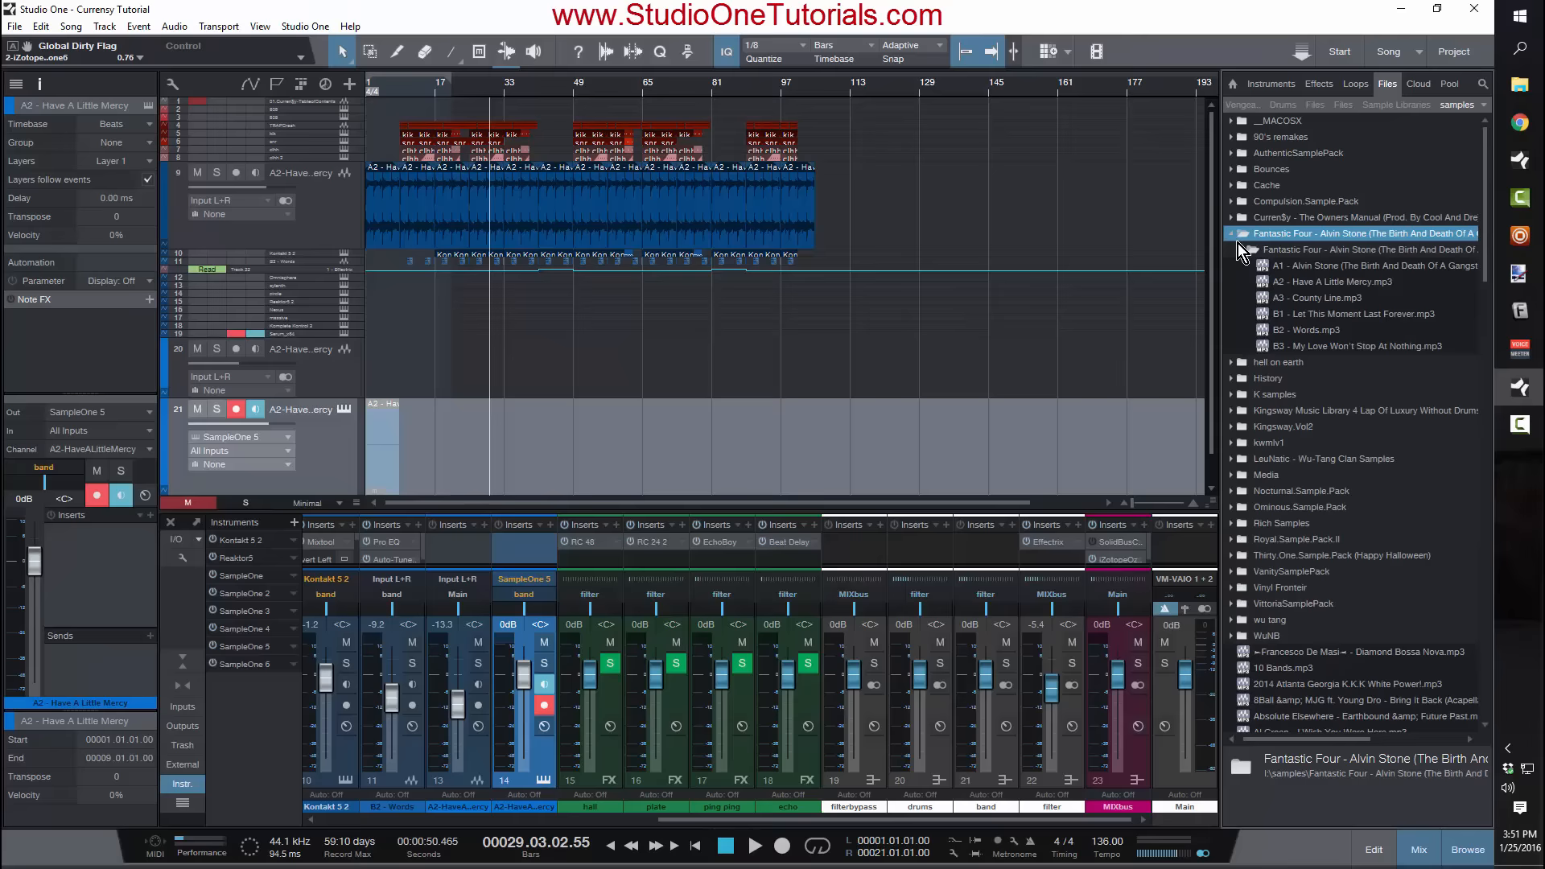
click(1295, 285)
click(343, 410)
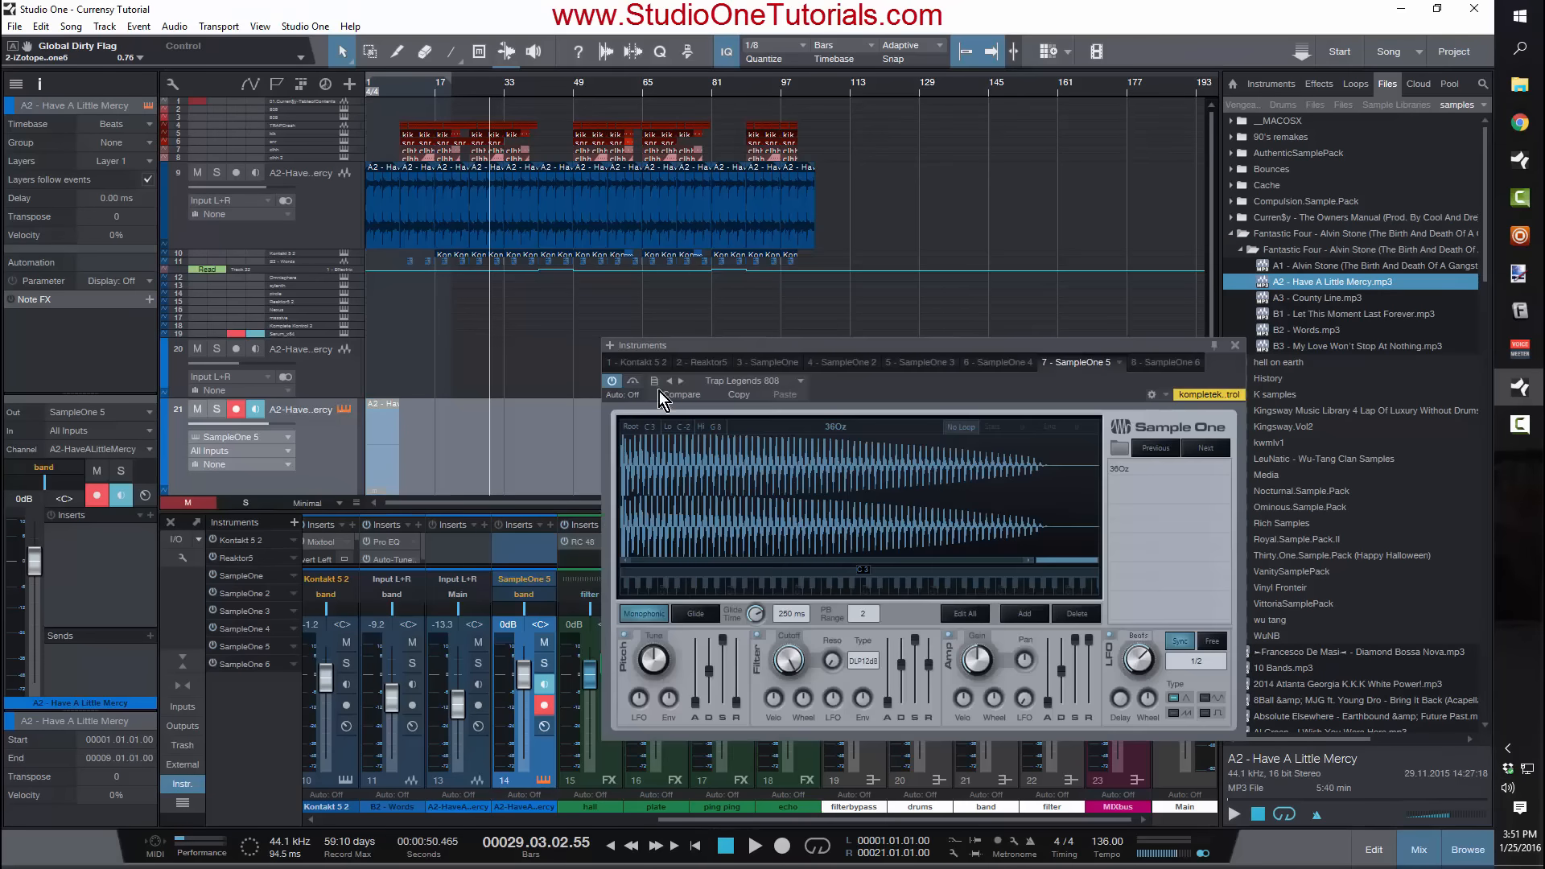
drag(1300, 288, 911, 511)
click(1235, 345)
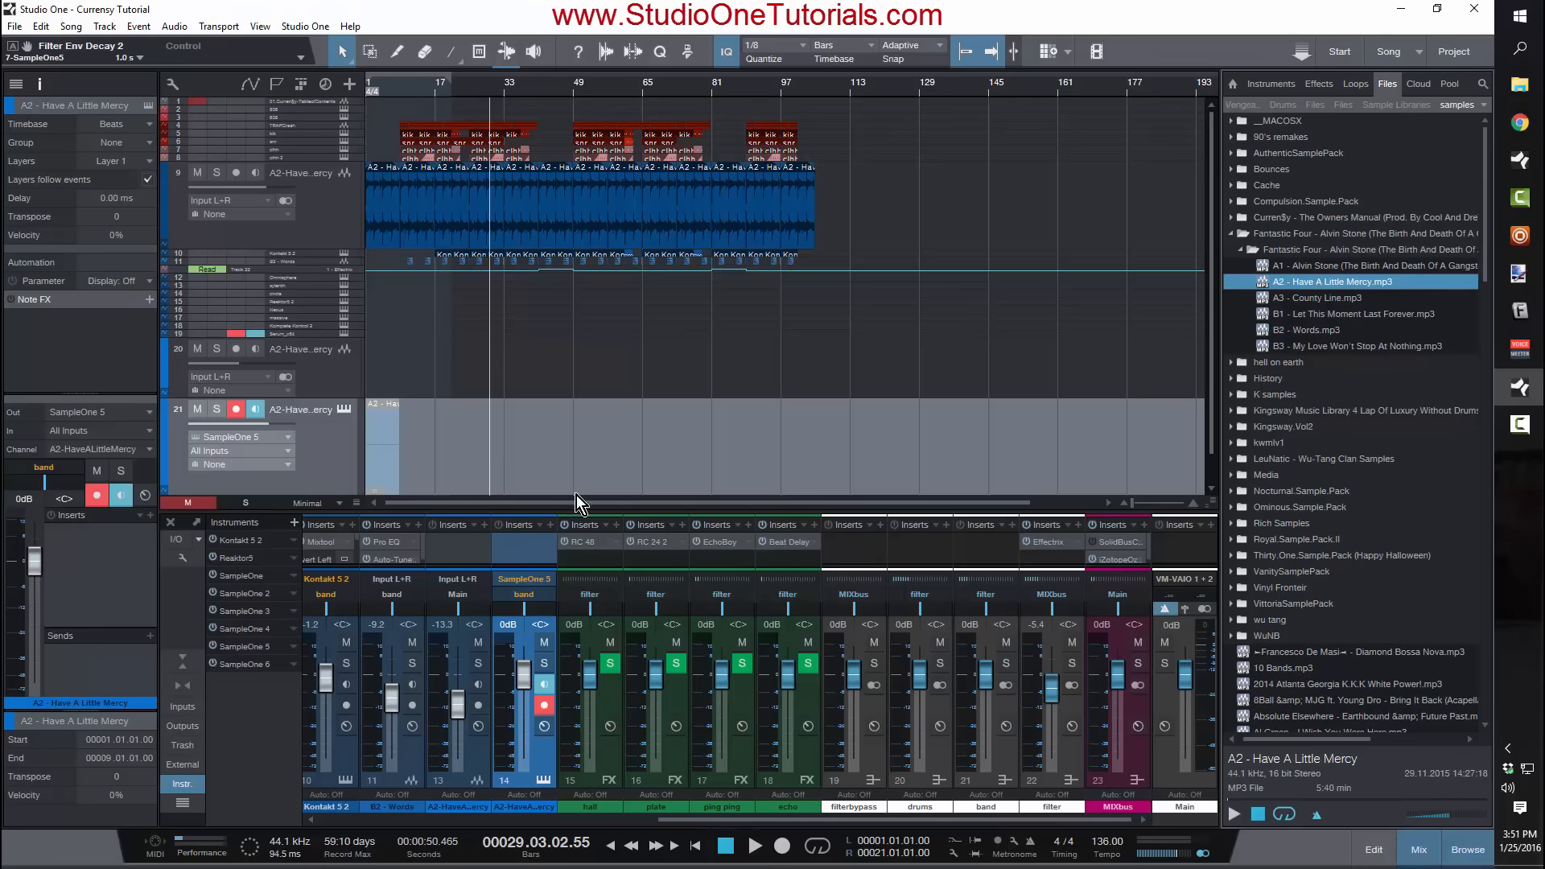
Step: Make track 9 taller and open the A2 - Have A Little Mercy event on track 21 for note editing
click(394, 417)
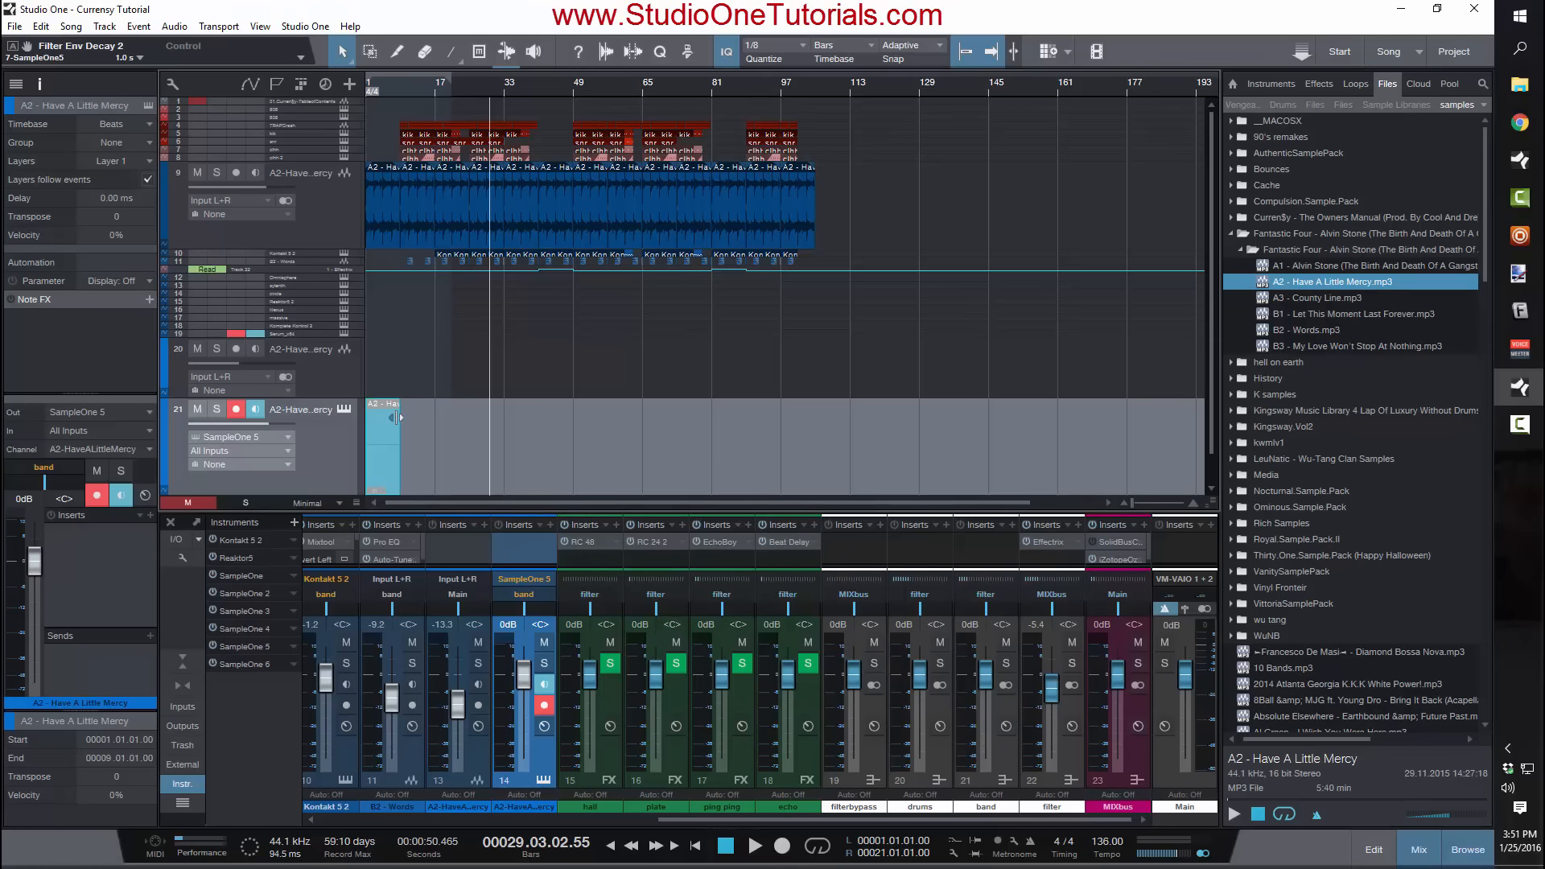
drag(320, 250, 319, 292)
drag(417, 95, 468, 137)
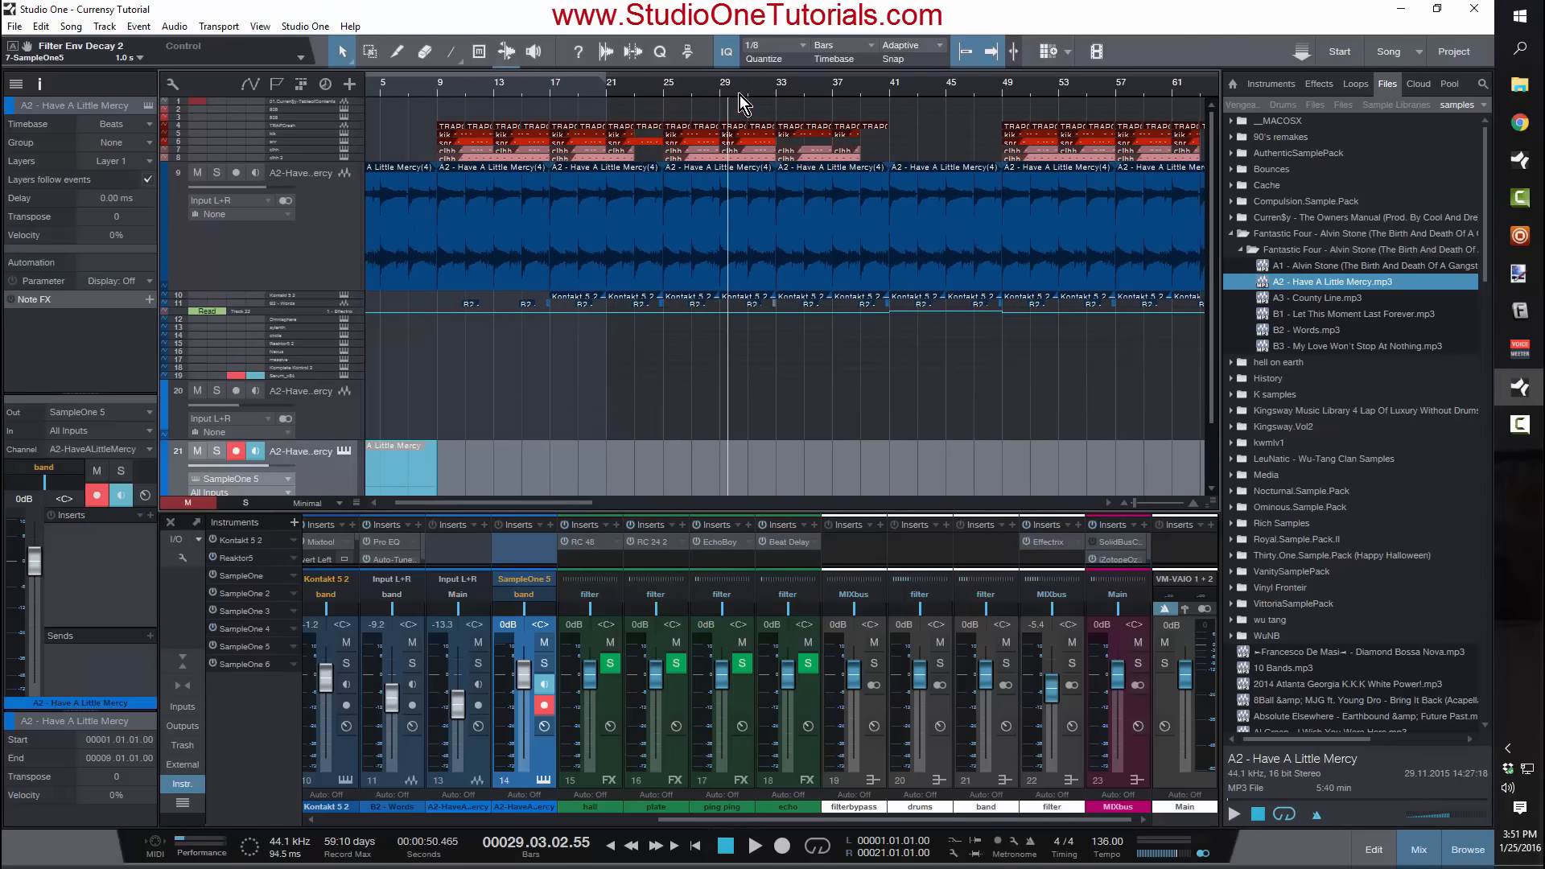
drag(745, 98, 846, 66)
scroll(423, 359, down, 3)
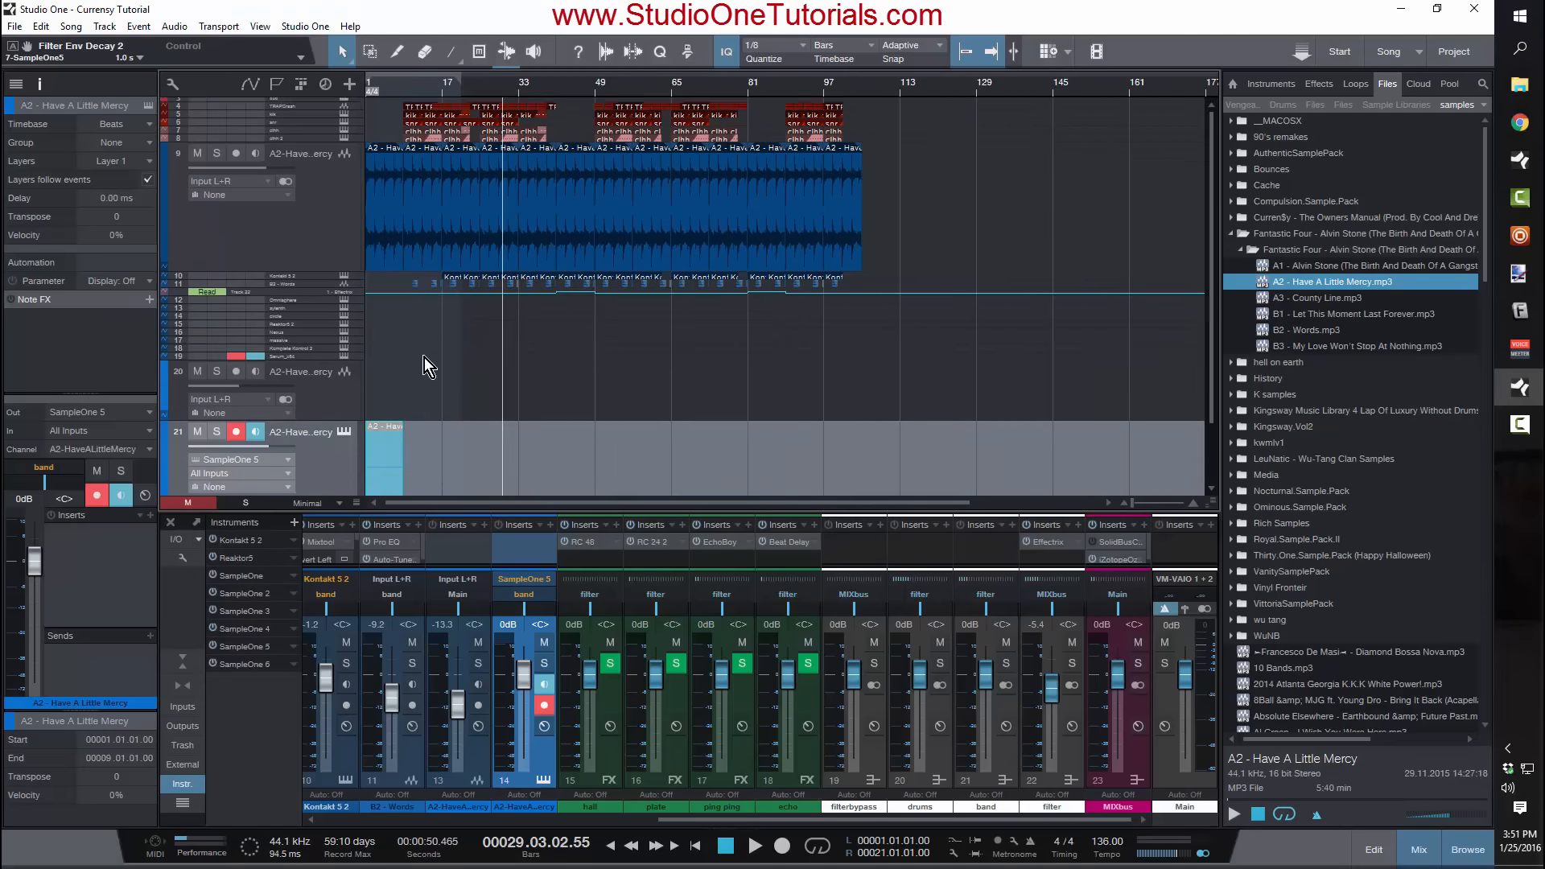
double_click(384, 410)
Step: View the Mafia Kick sample in the SampleOne 2 instrument of the Trap Lgndz kik track
click(285, 254)
click(343, 254)
drag(679, 345, 588, 272)
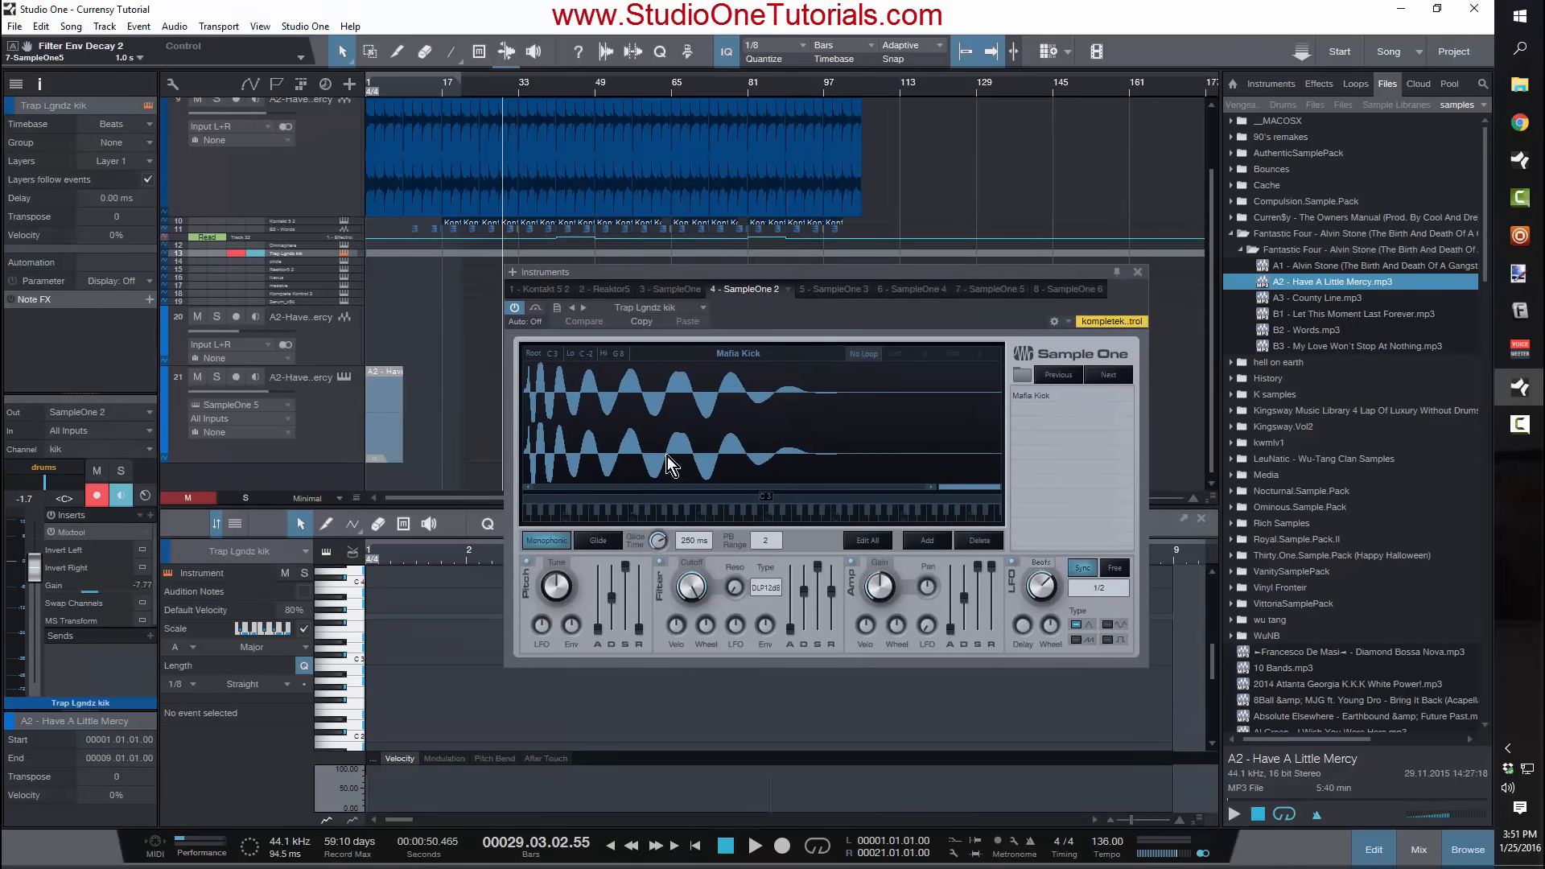
Step: Set the start point of the A2 - Have A Little Mercy sample in SampleOne 5 to its first sound
click(340, 423)
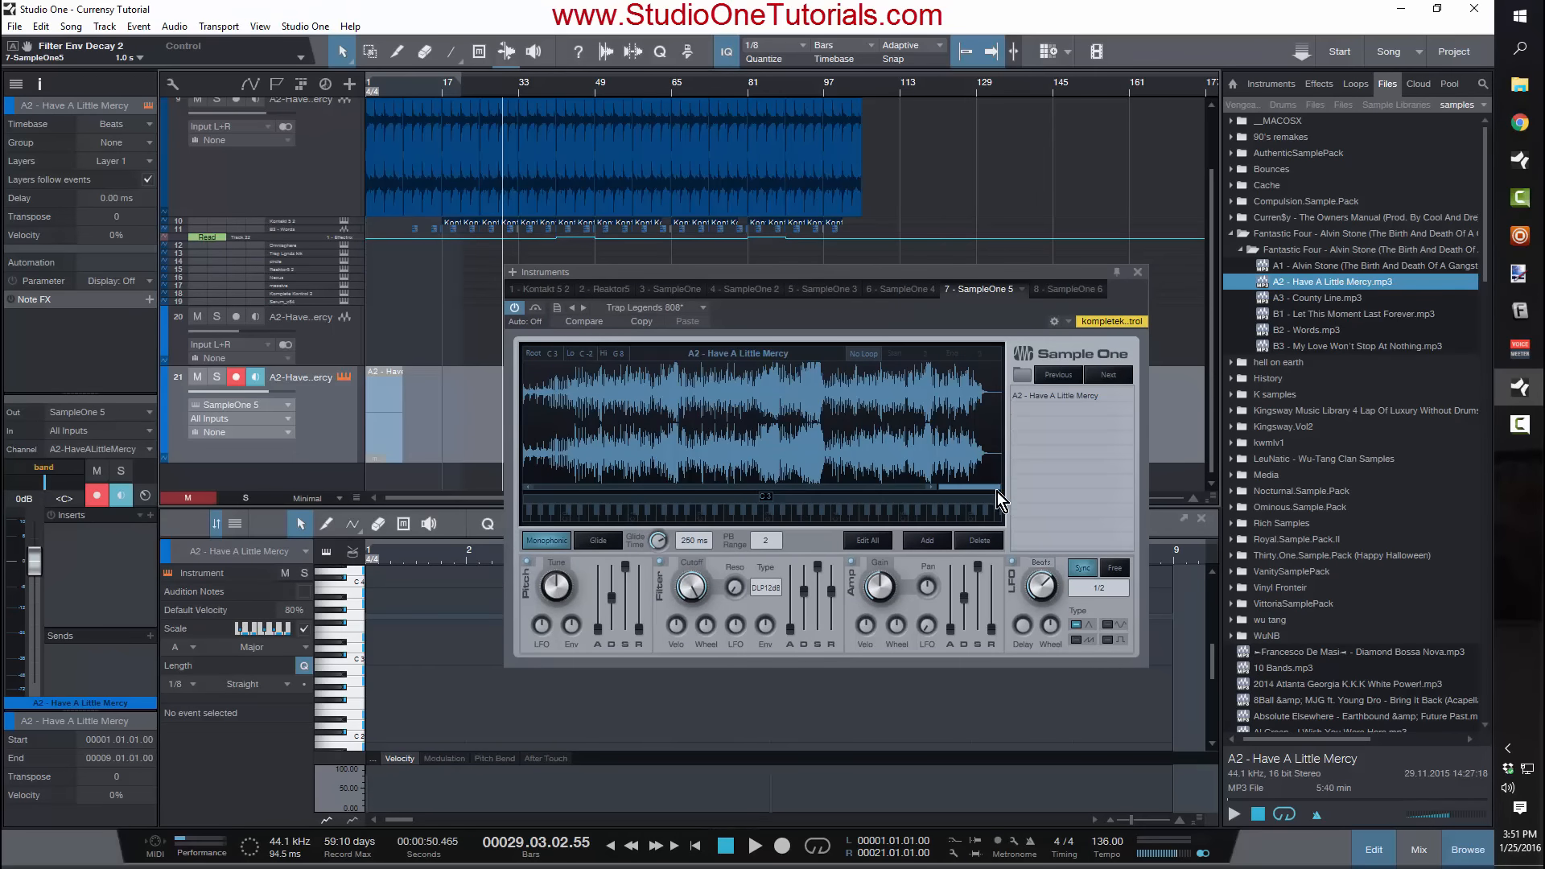
drag(996, 487, 987, 486)
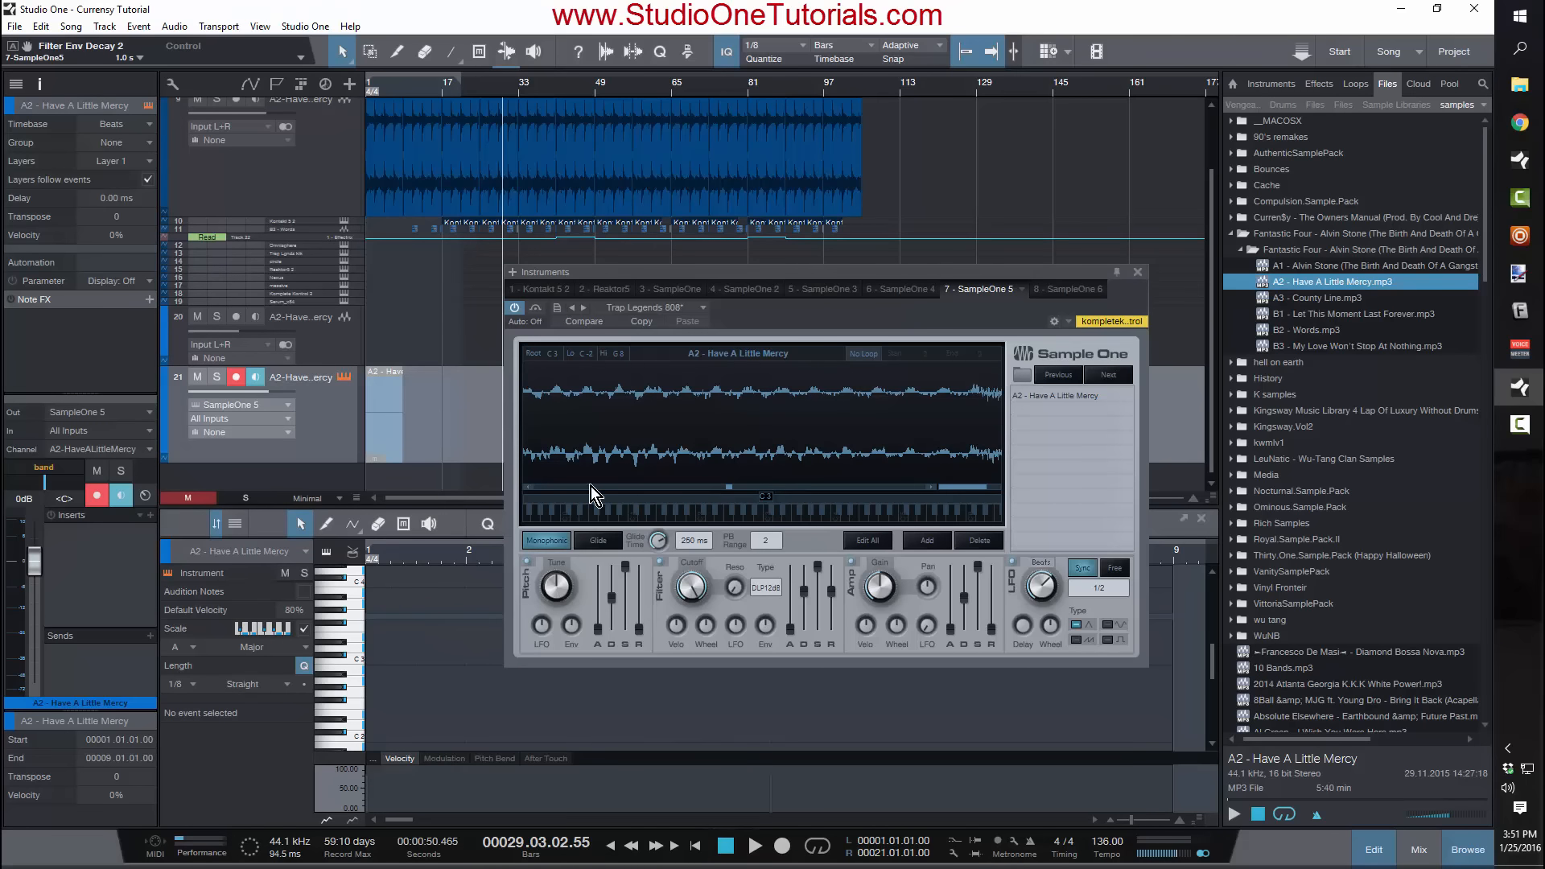
drag(590, 486, 563, 489)
mouse_move(732, 487)
mouse_down()
mouse_move(534, 490)
mouse_move(732, 451)
mouse_up()
drag(987, 486, 993, 486)
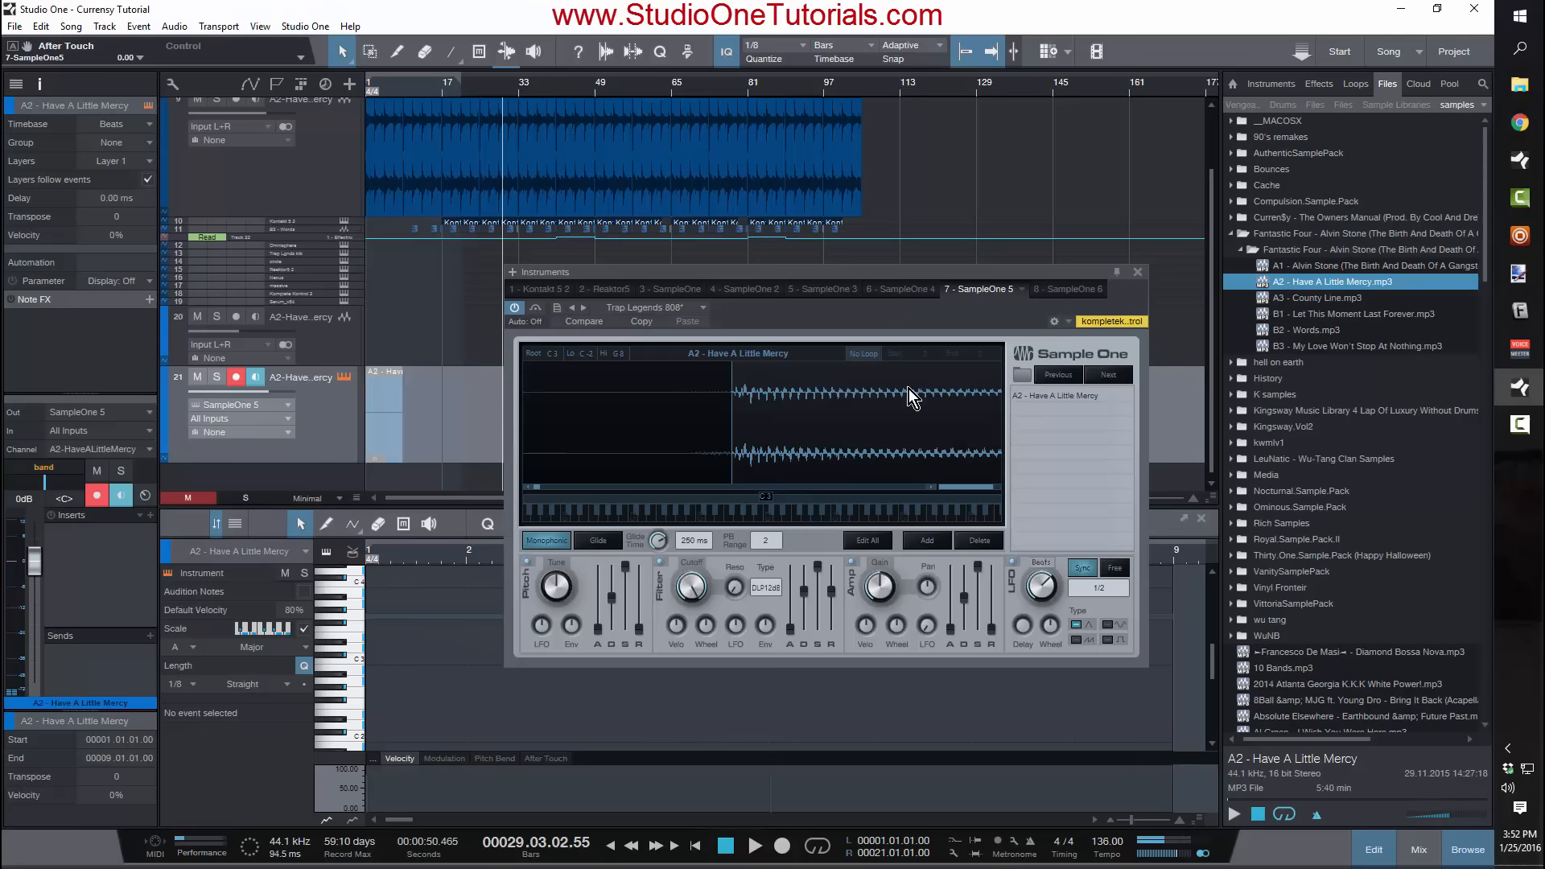
click(1137, 274)
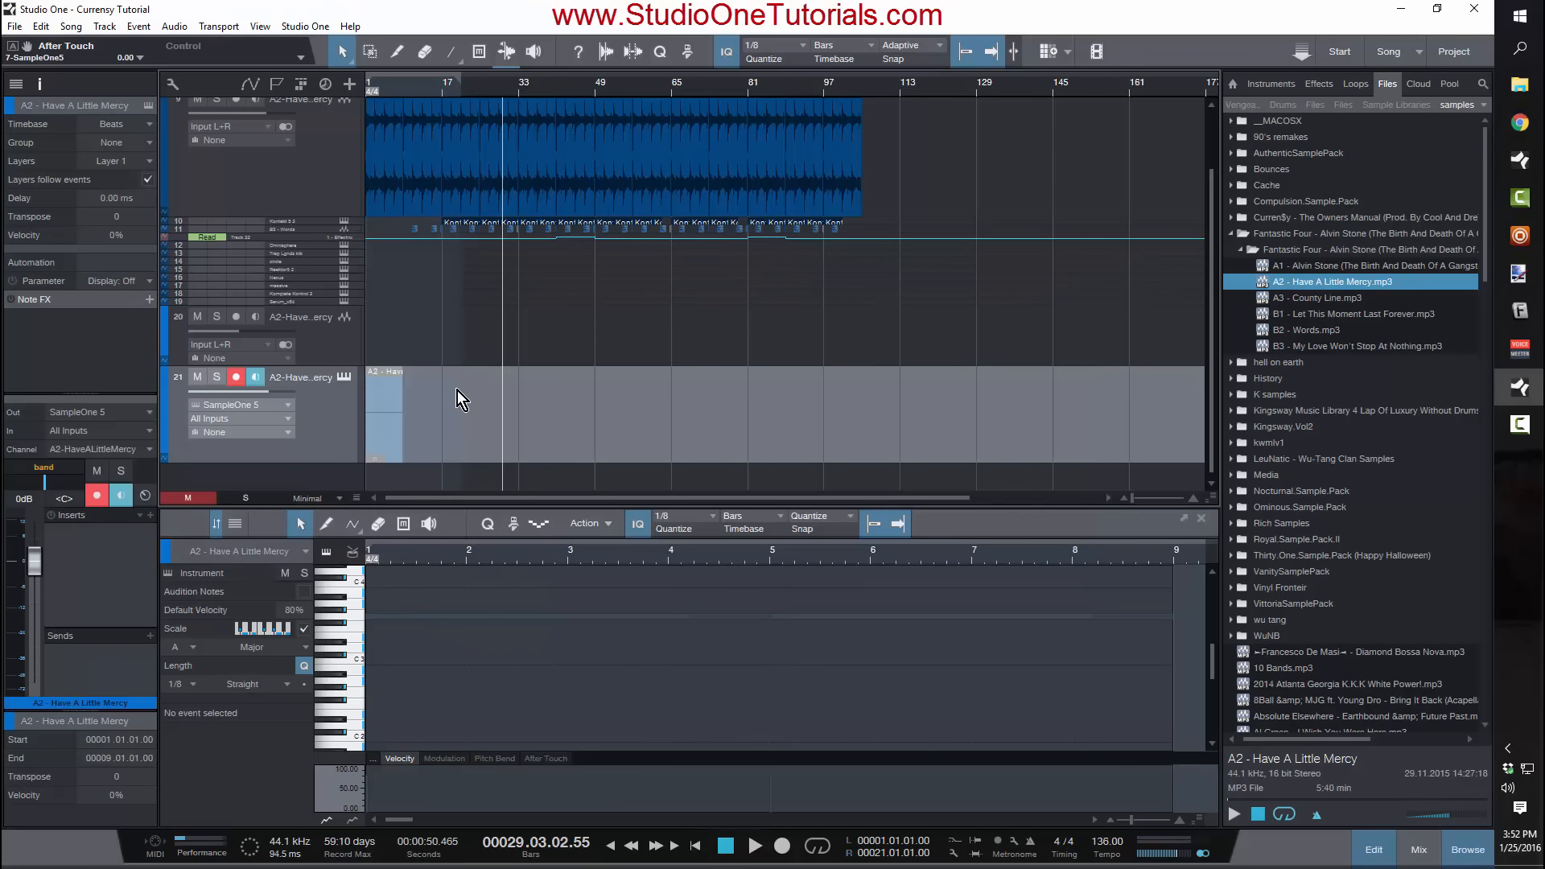
Step: Extend the instrument event on track 21 to bar 47 and delete its second note
click(384, 431)
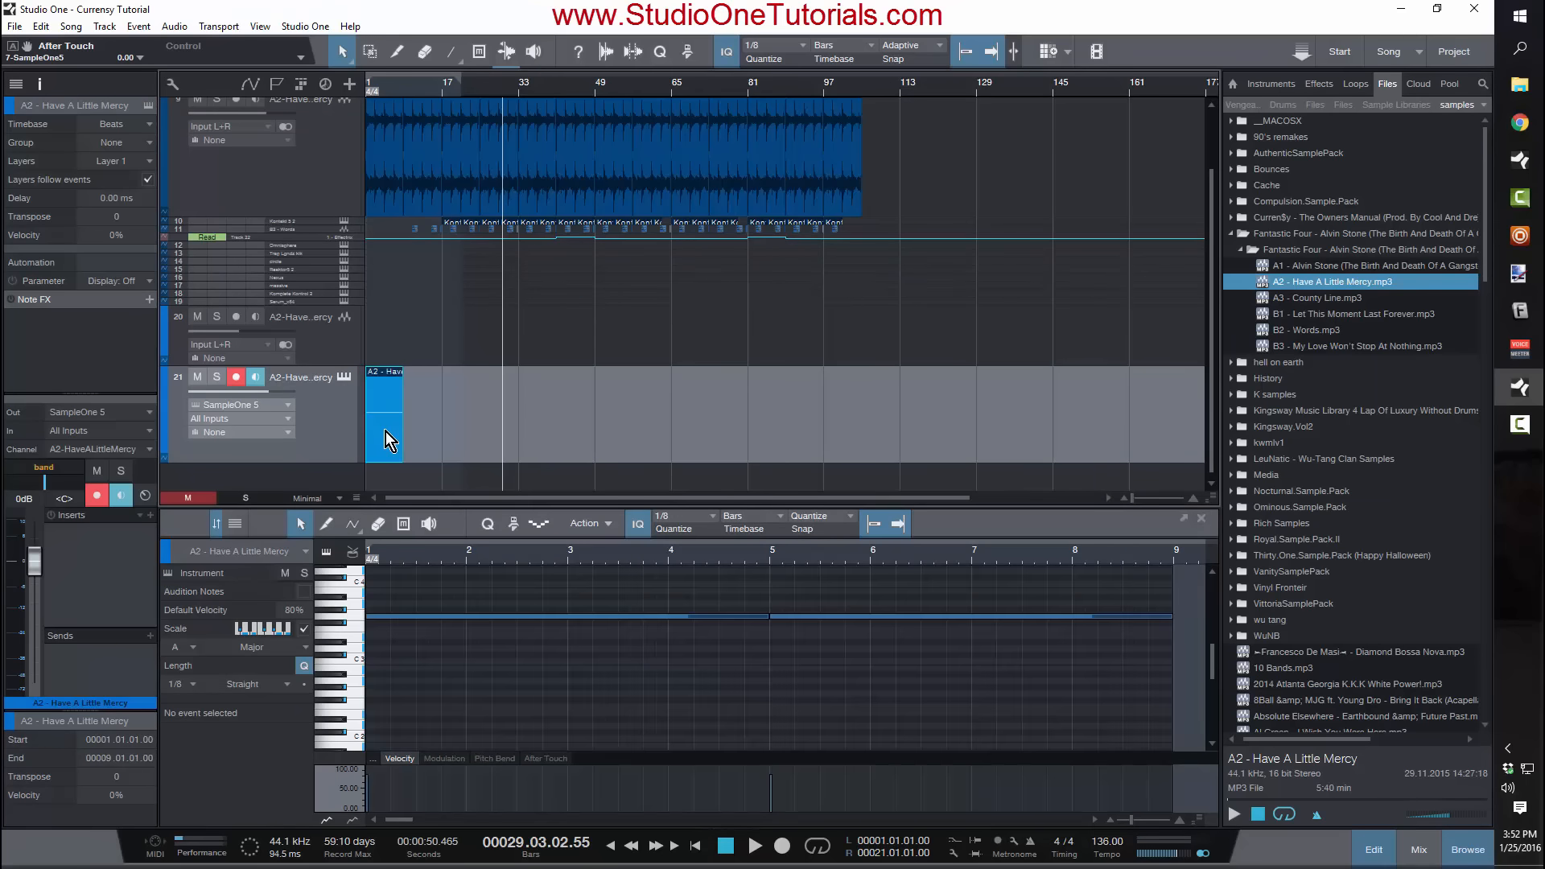
drag(403, 440, 590, 442)
click(966, 616)
key(Delete)
Step: Lengthen the remaining G3 note to end at bar 13 and bounce the track 21 event to audio
drag(1131, 820, 1122, 819)
drag(474, 617, 692, 628)
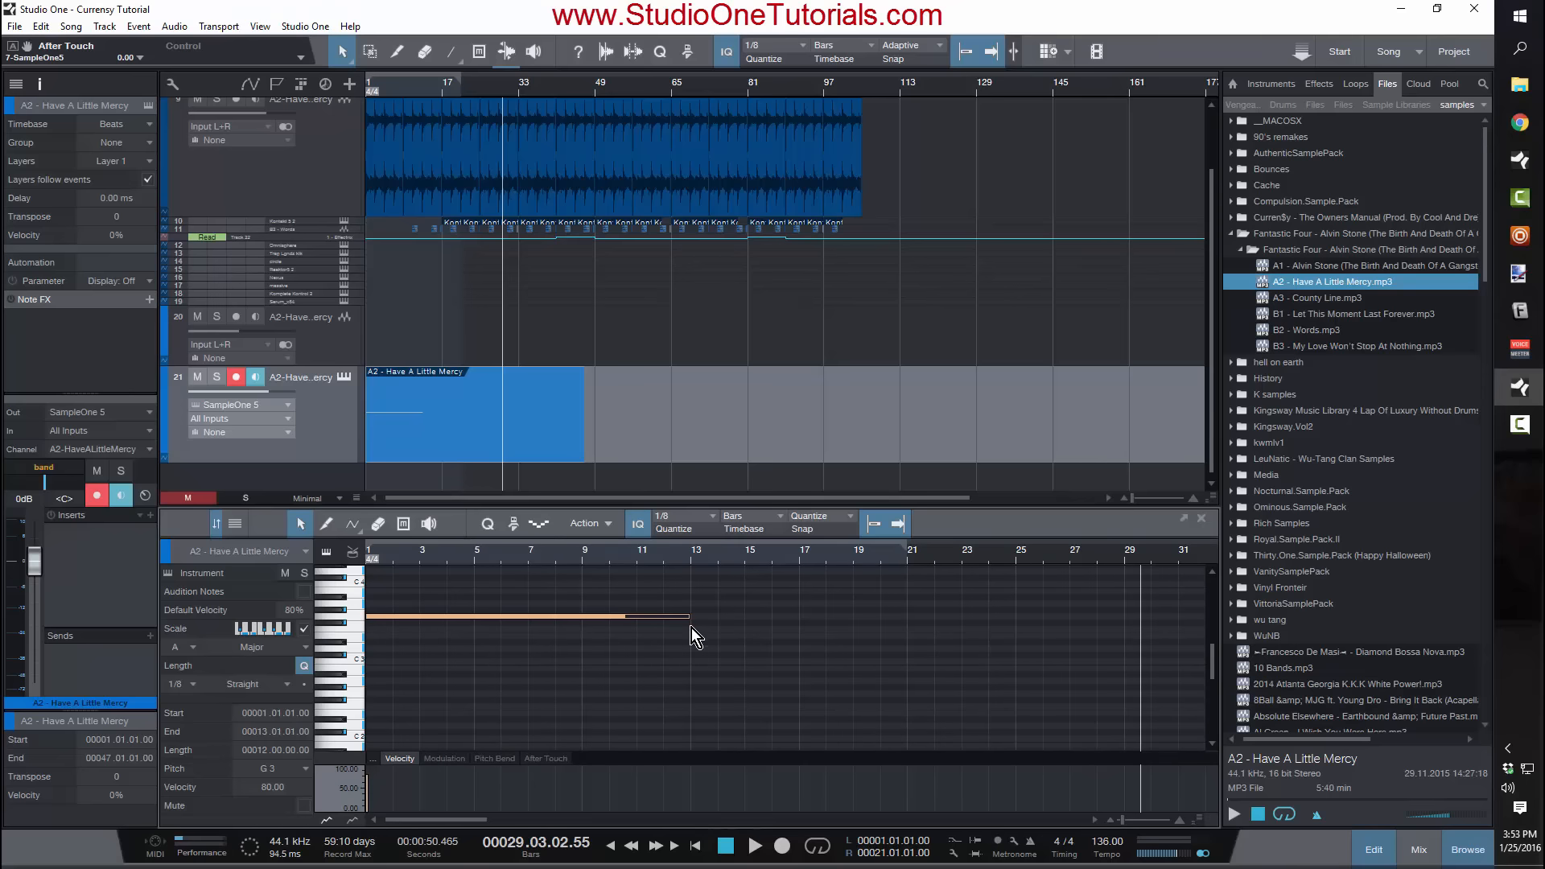
click(438, 447)
key(ctrl+b)
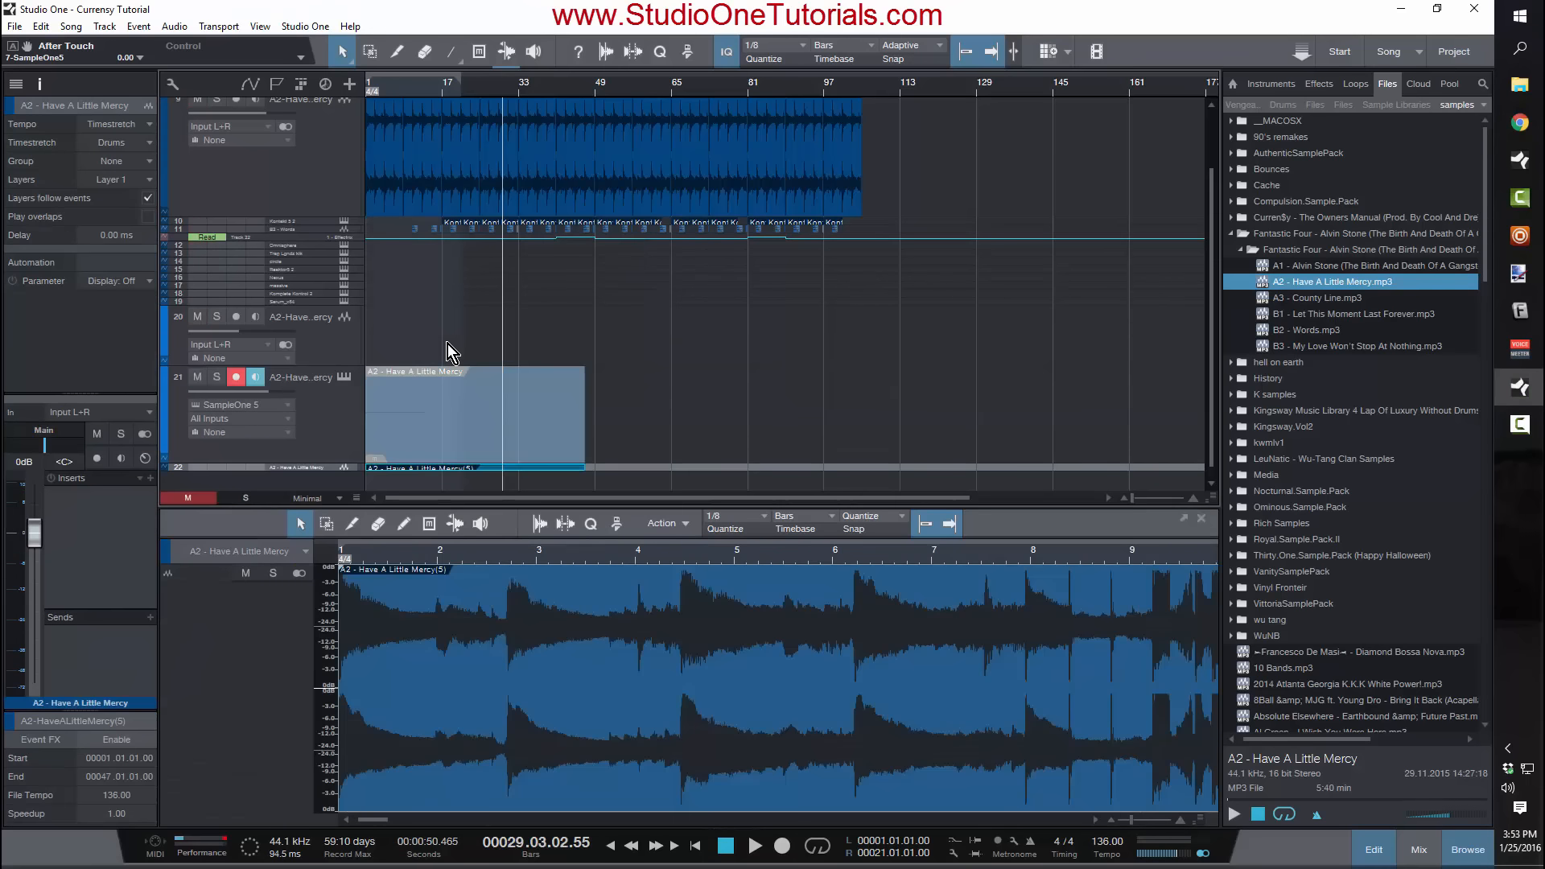
Step: Enlarge the tracks and delete the original instrument event from track 21
scroll(441, 428, down, 5)
scroll(441, 432, up, 5)
click(434, 241)
Step: Trim the bounced audio event on track 22 to end at bar 12
drag(412, 82, 415, 119)
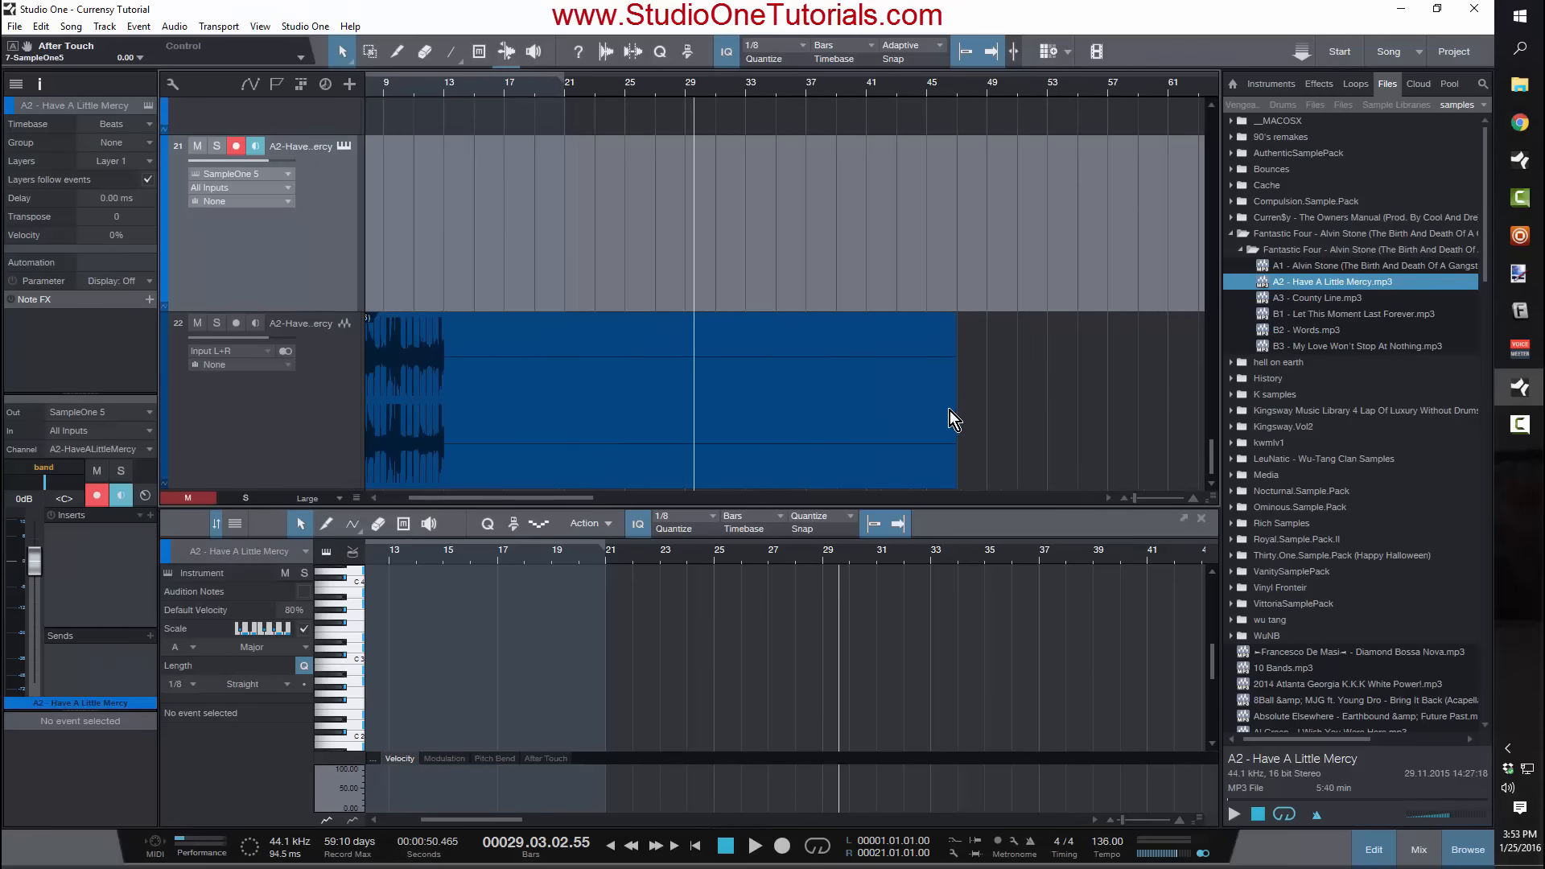
drag(954, 410, 433, 429)
drag(476, 499, 438, 499)
Step: Solo track 22 and play the trimmed audio from the start of the song
click(216, 323)
click(367, 91)
key(space)
click(574, 560)
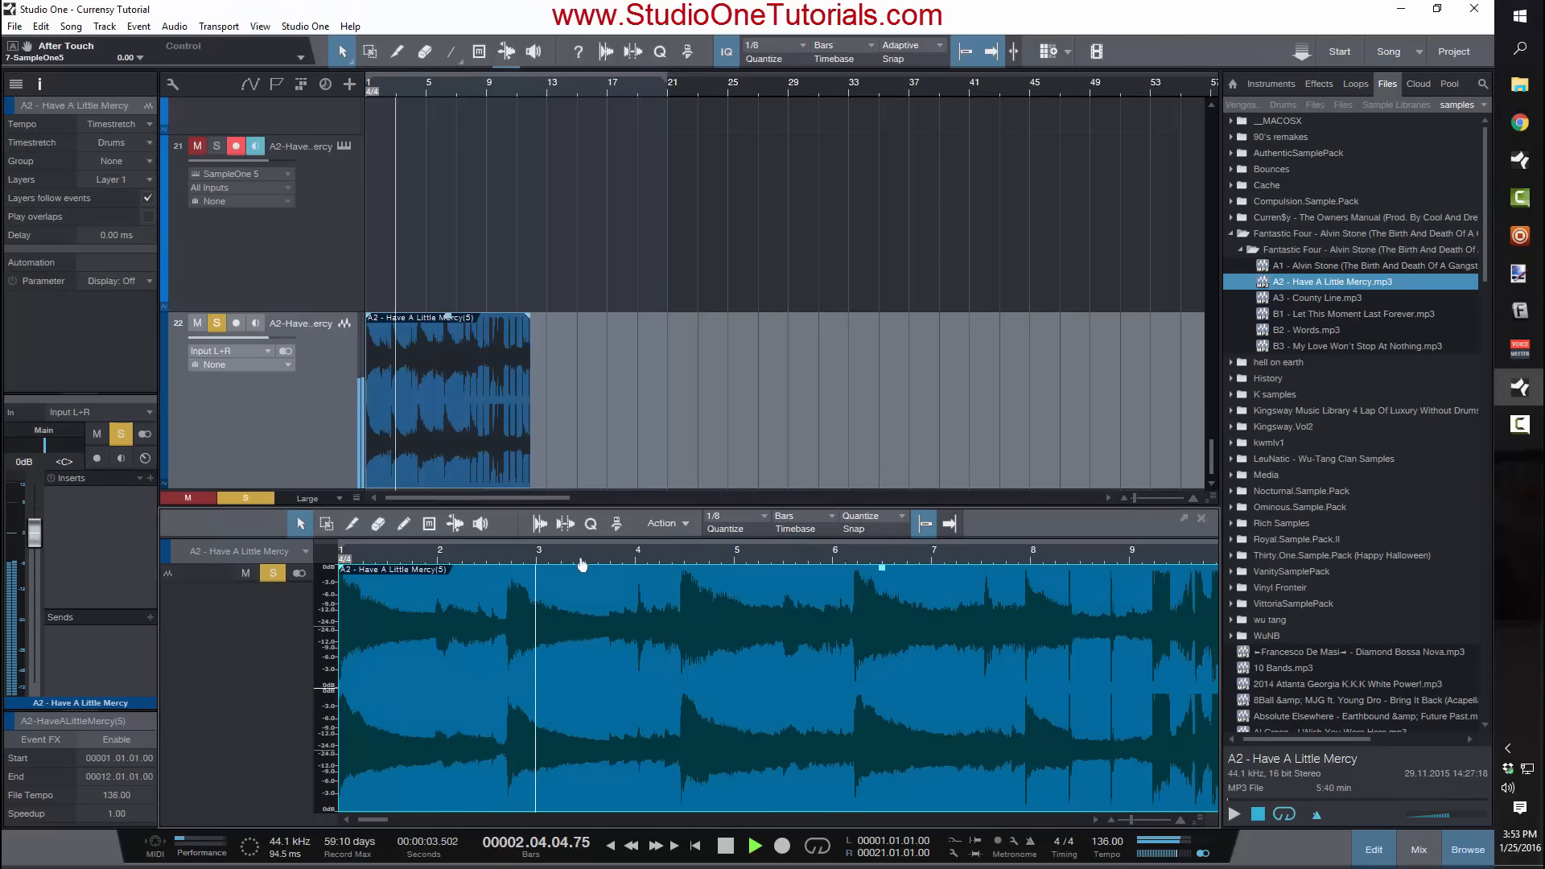
Step: Stop playback and trim the audio event on track 22 to end in bar 4, at 4.02.04.43
scroll(592, 554, down, 3)
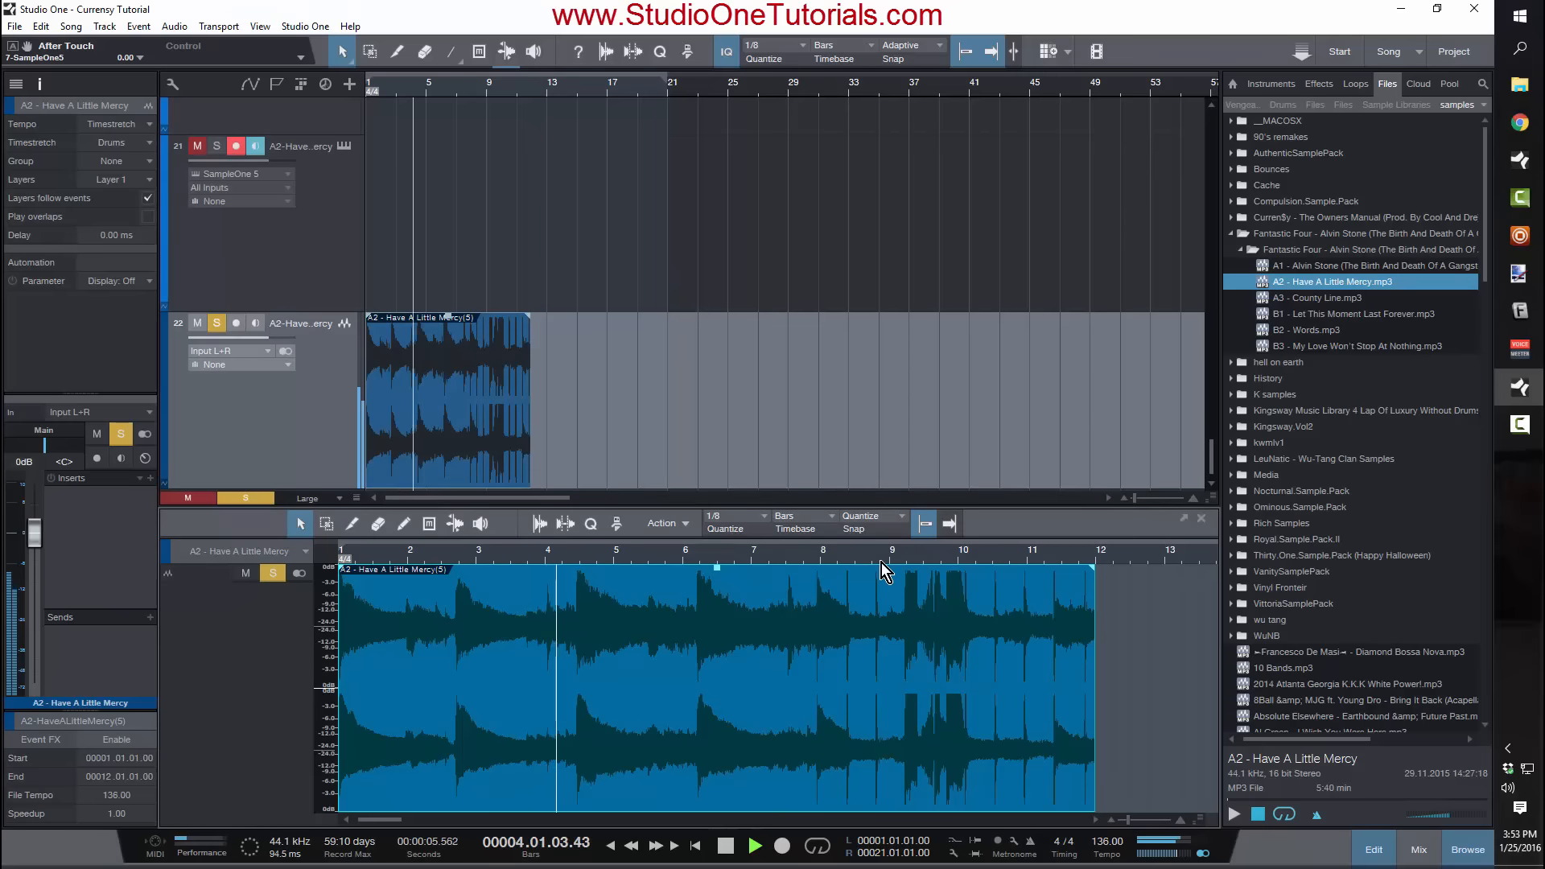
key(space)
drag(1101, 650, 584, 669)
drag(574, 556, 623, 647)
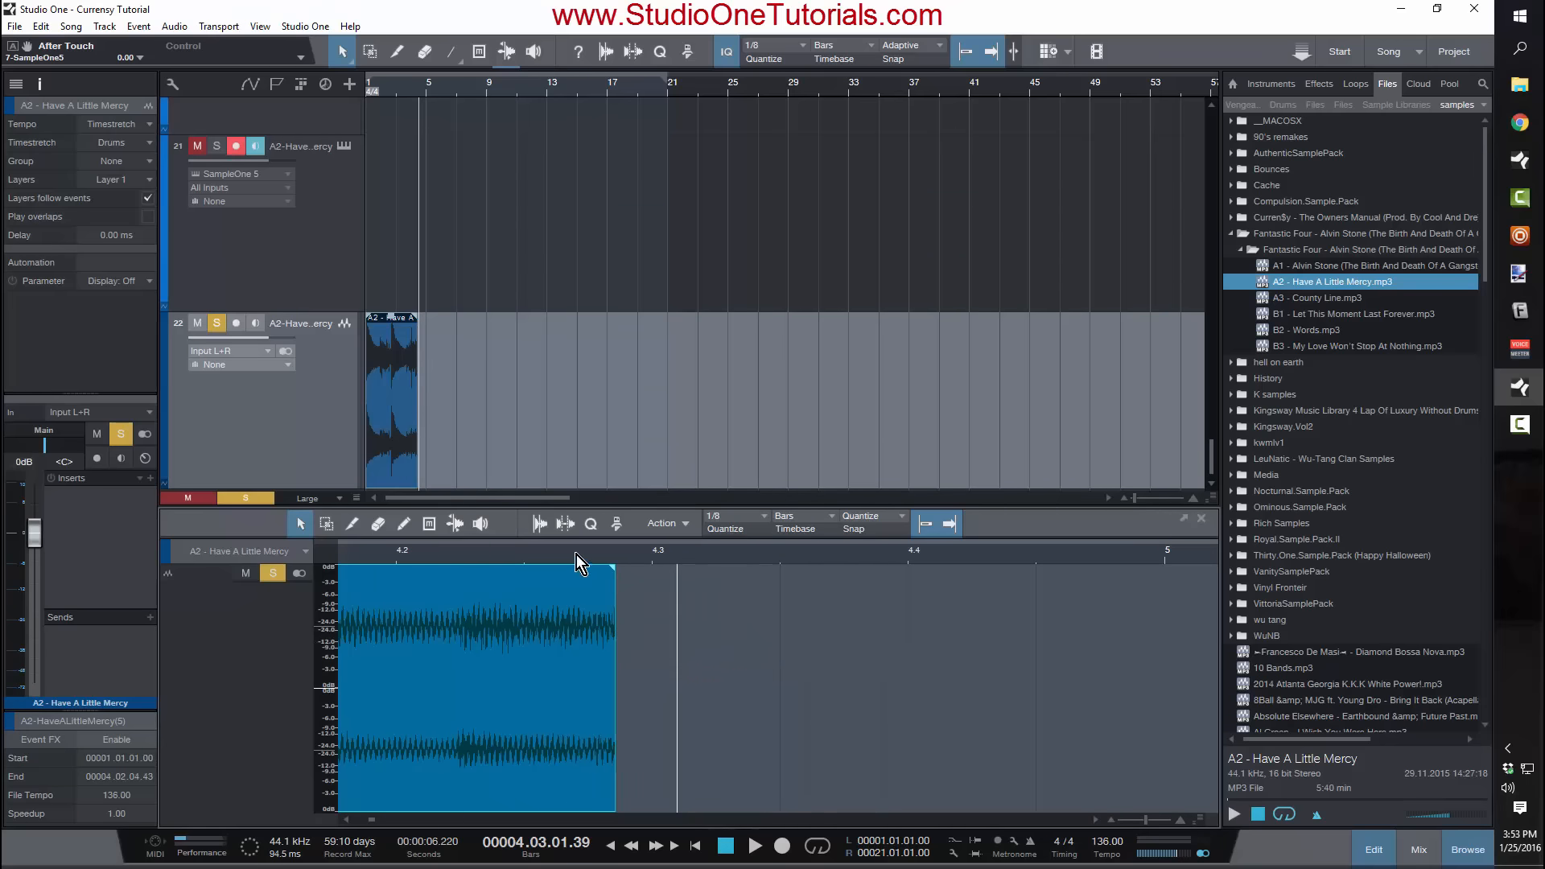
drag(576, 554, 755, 497)
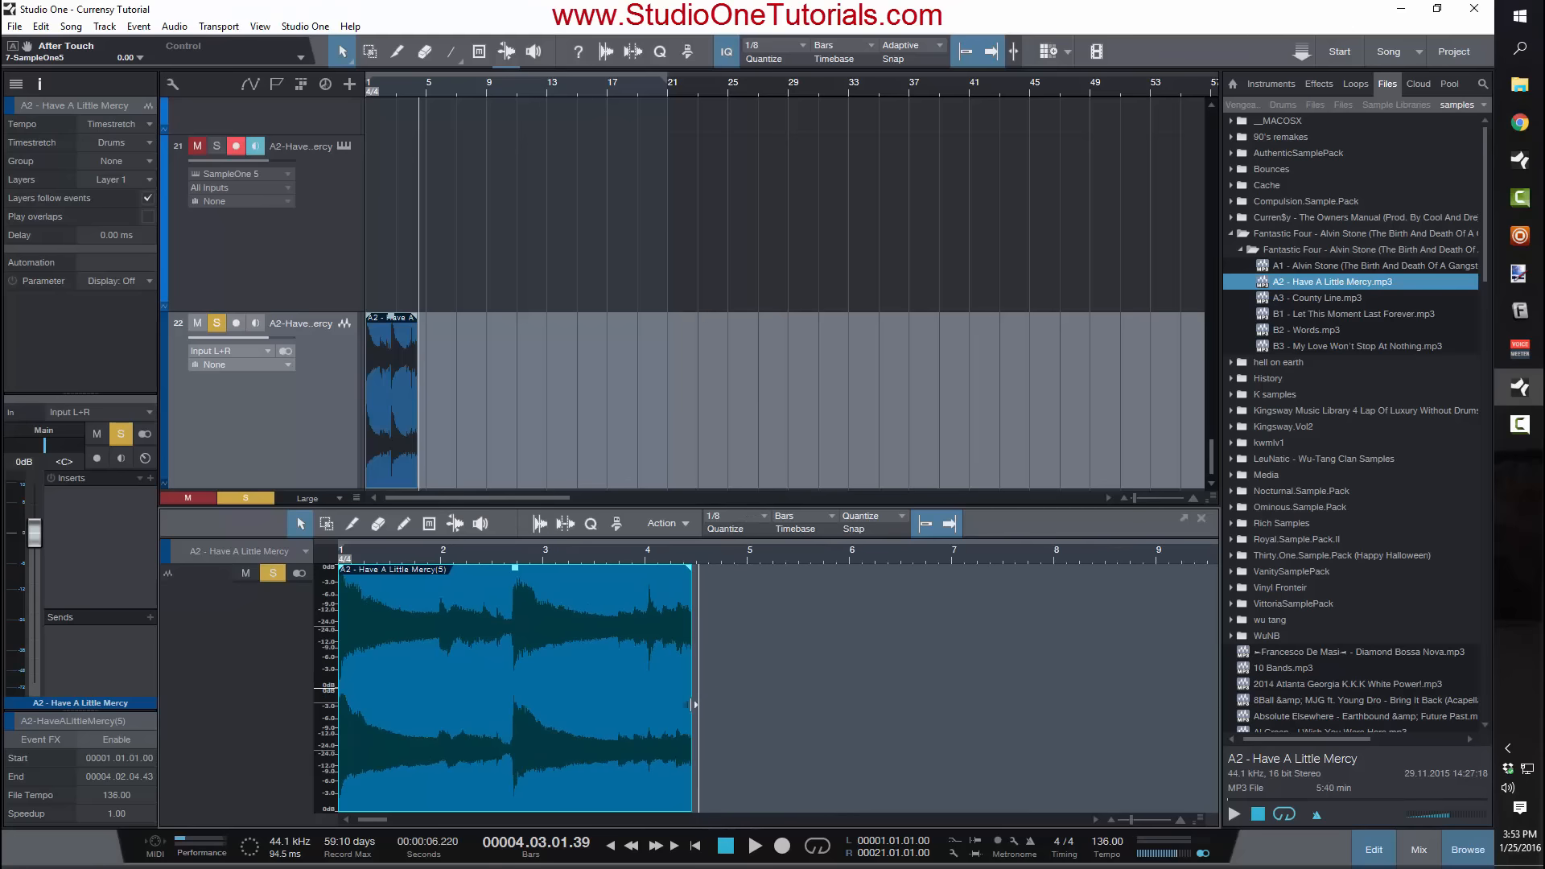
Step: Time-stretch the trimmed event on track 22 to end at bar 5 and audition it looped over bars 1 to 5
drag(690, 705, 745, 706)
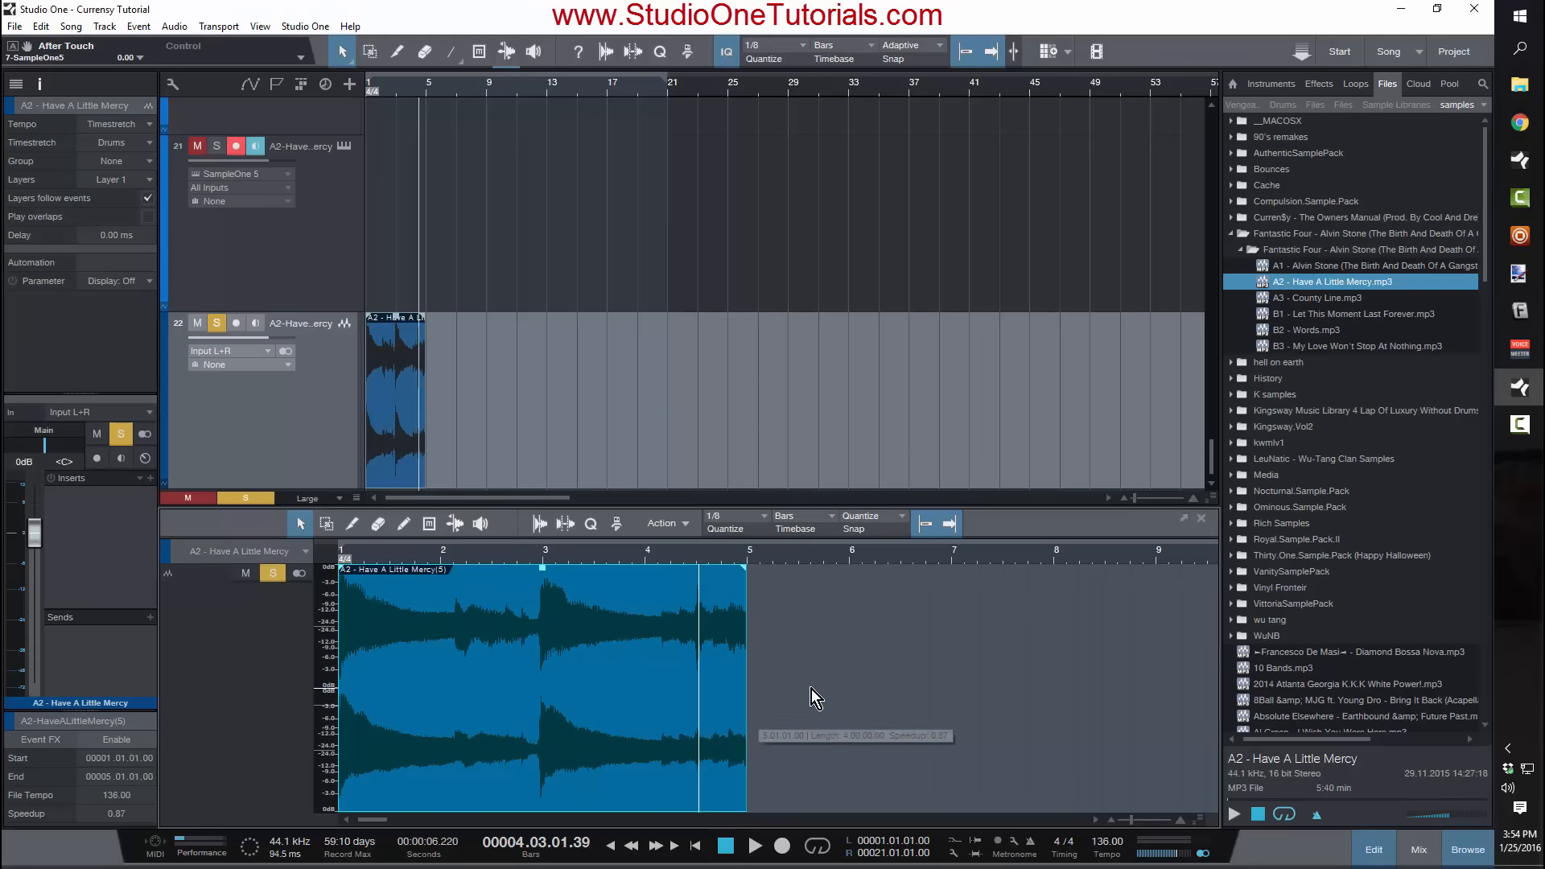
drag(666, 78, 426, 78)
key(KP_Divide)
key(space)
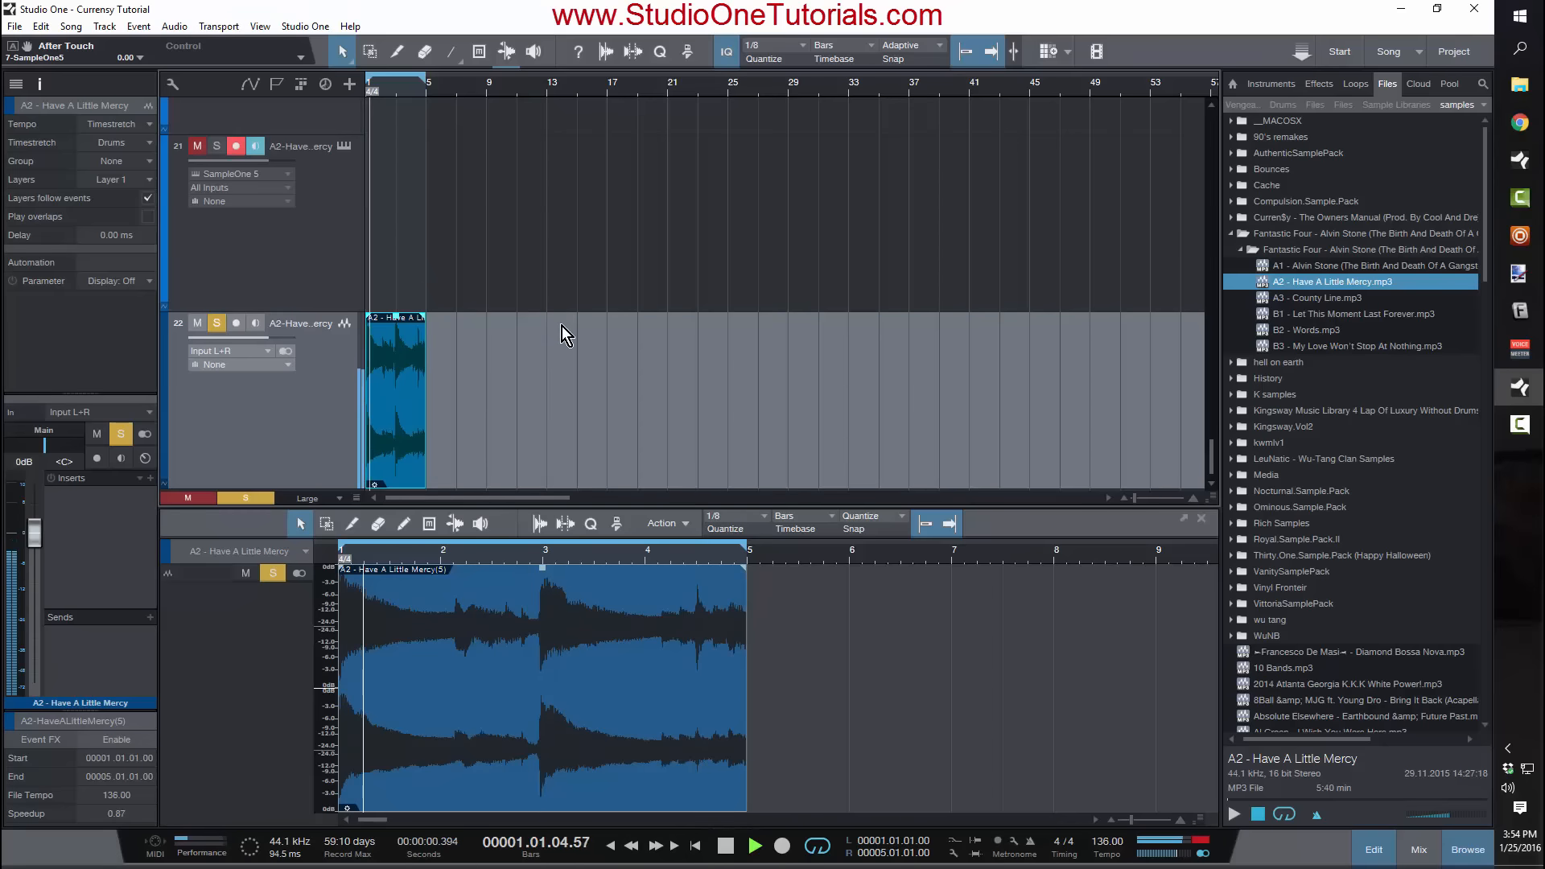
key(space)
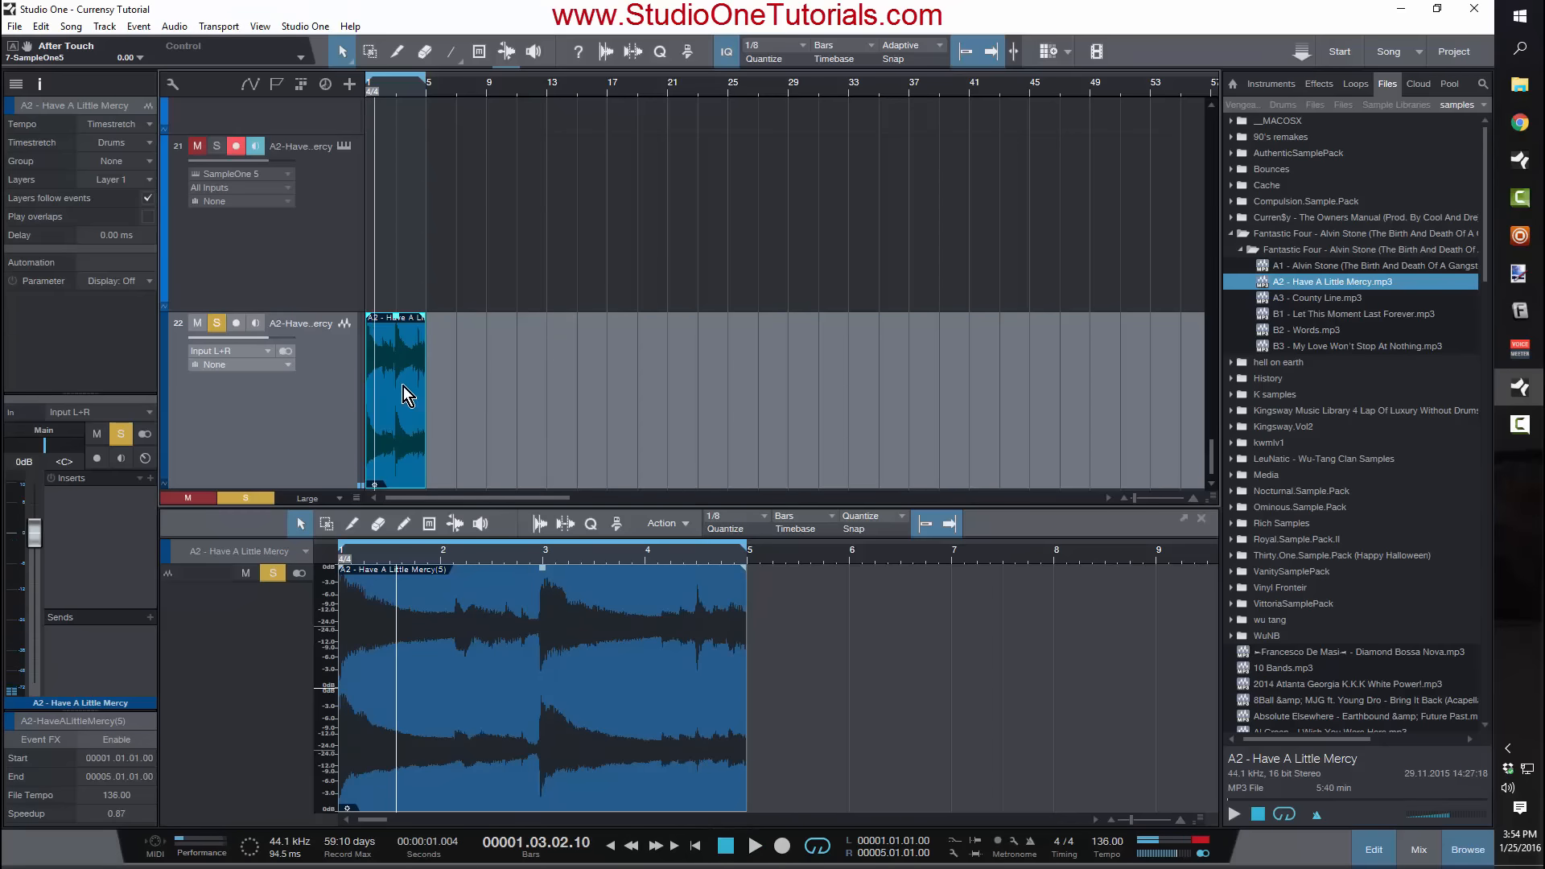
Step: Delete the stretched audio event from track 22 and turn off the track's solo
key(Delete)
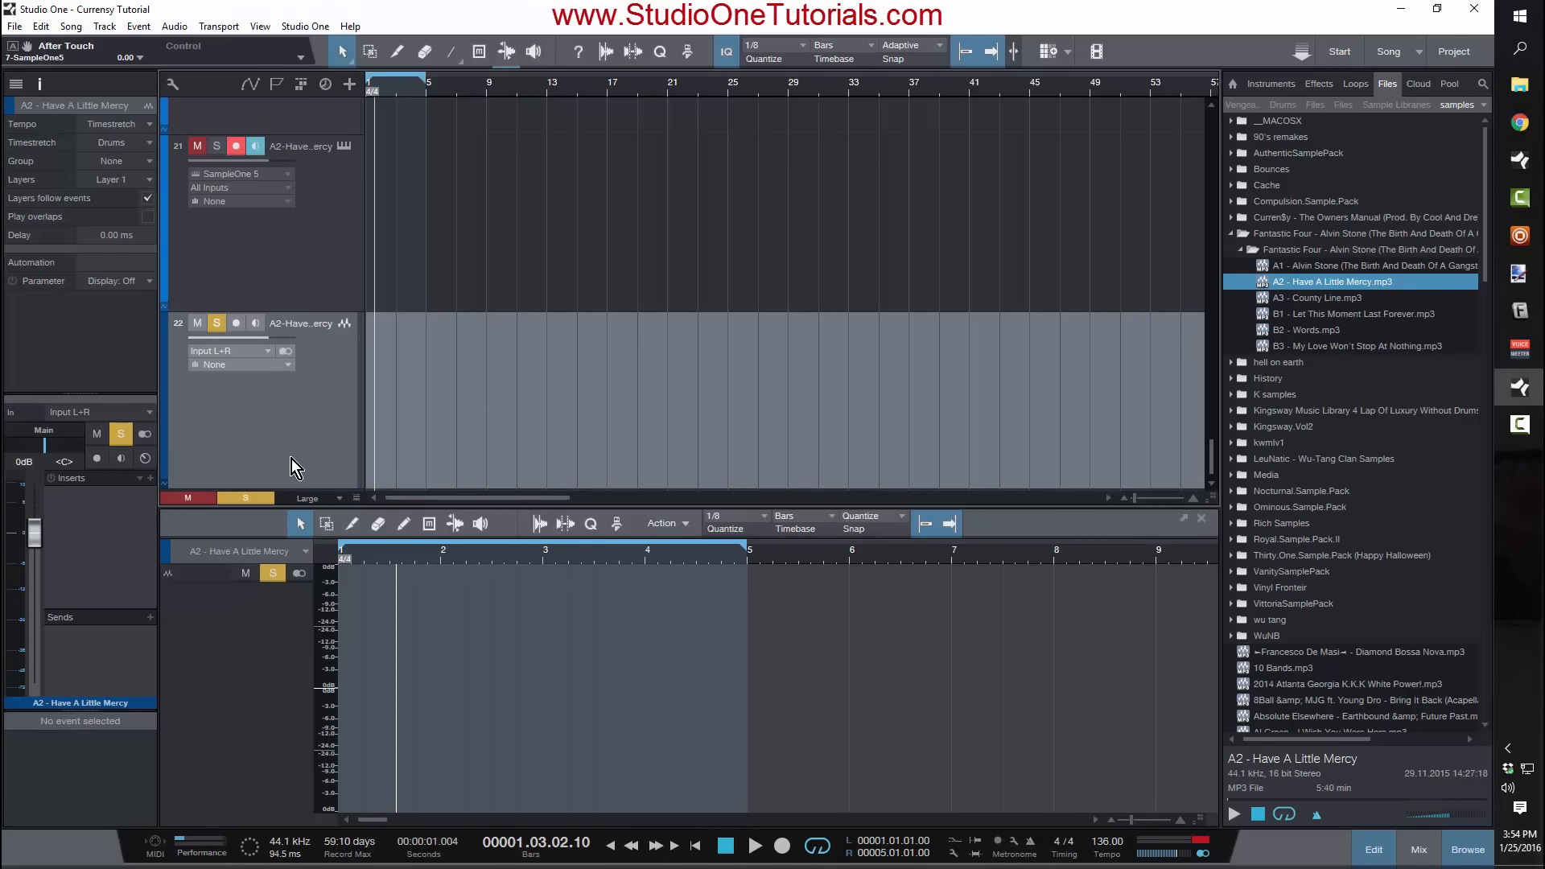
scroll(463, 378, down, 6)
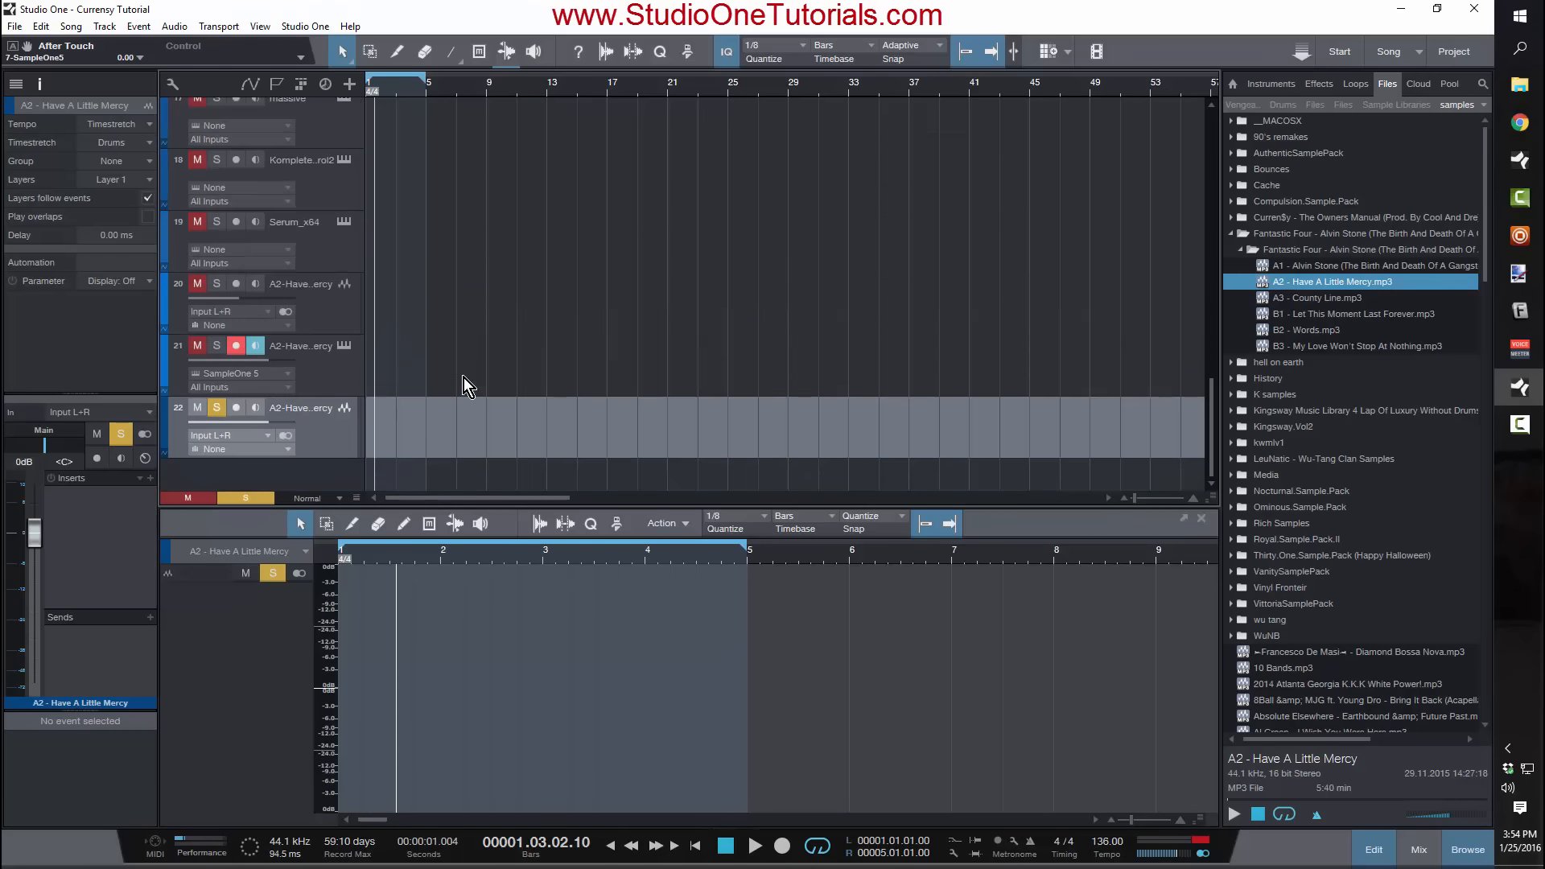
scroll(417, 398, up, 1)
click(216, 467)
Step: Solo the A2-Have A Little Mercy sample on track 9 and examine its first Pro EQ insert
scroll(417, 397, up, 15)
drag(512, 88, 557, 75)
scroll(611, 299, down, 1)
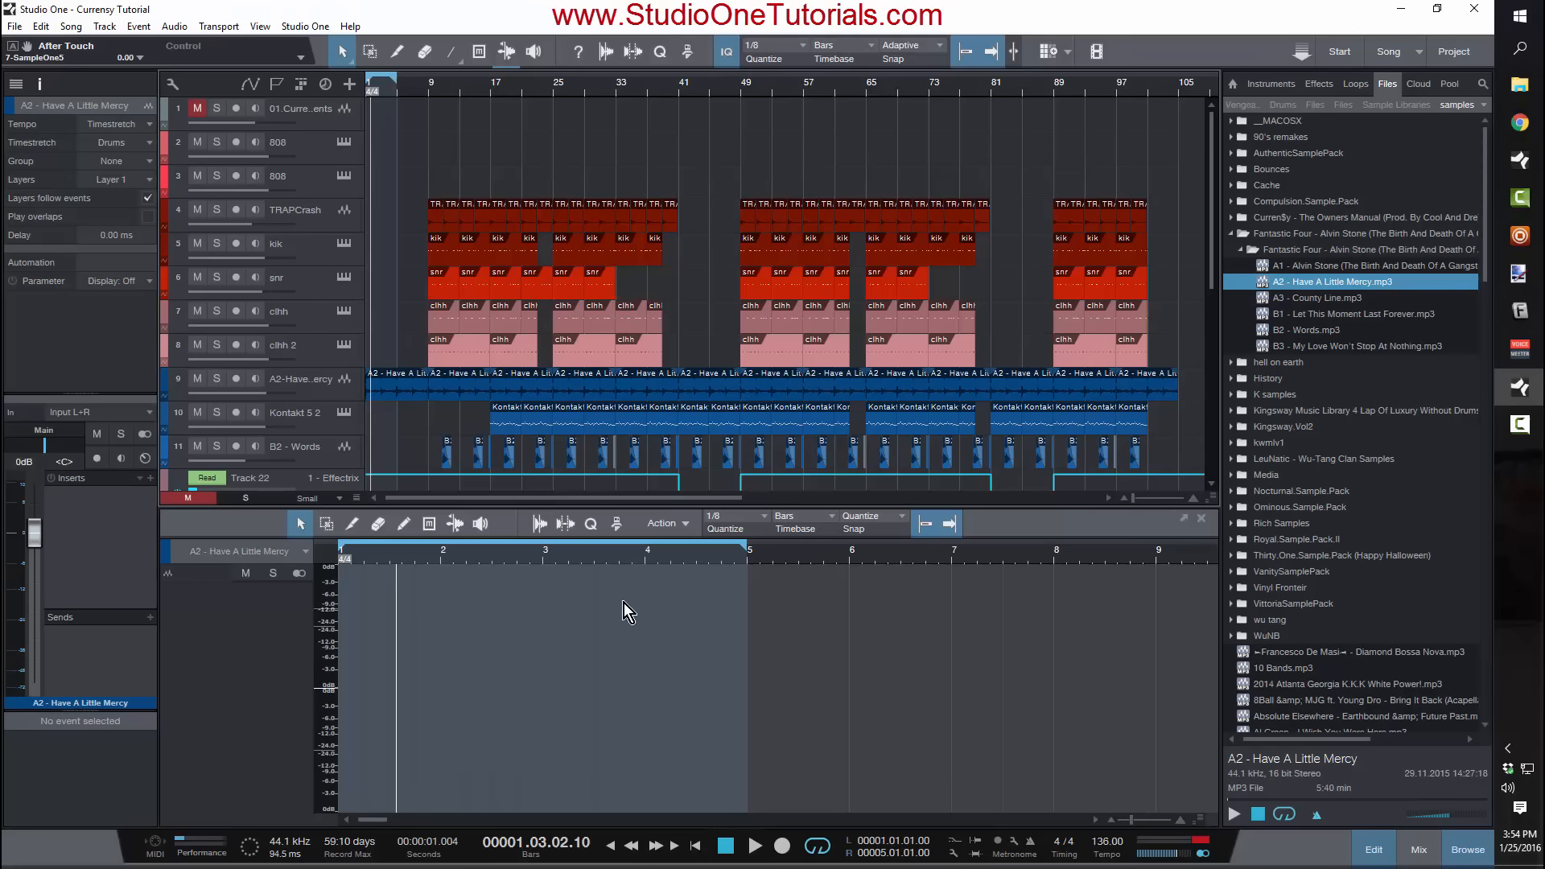
click(217, 378)
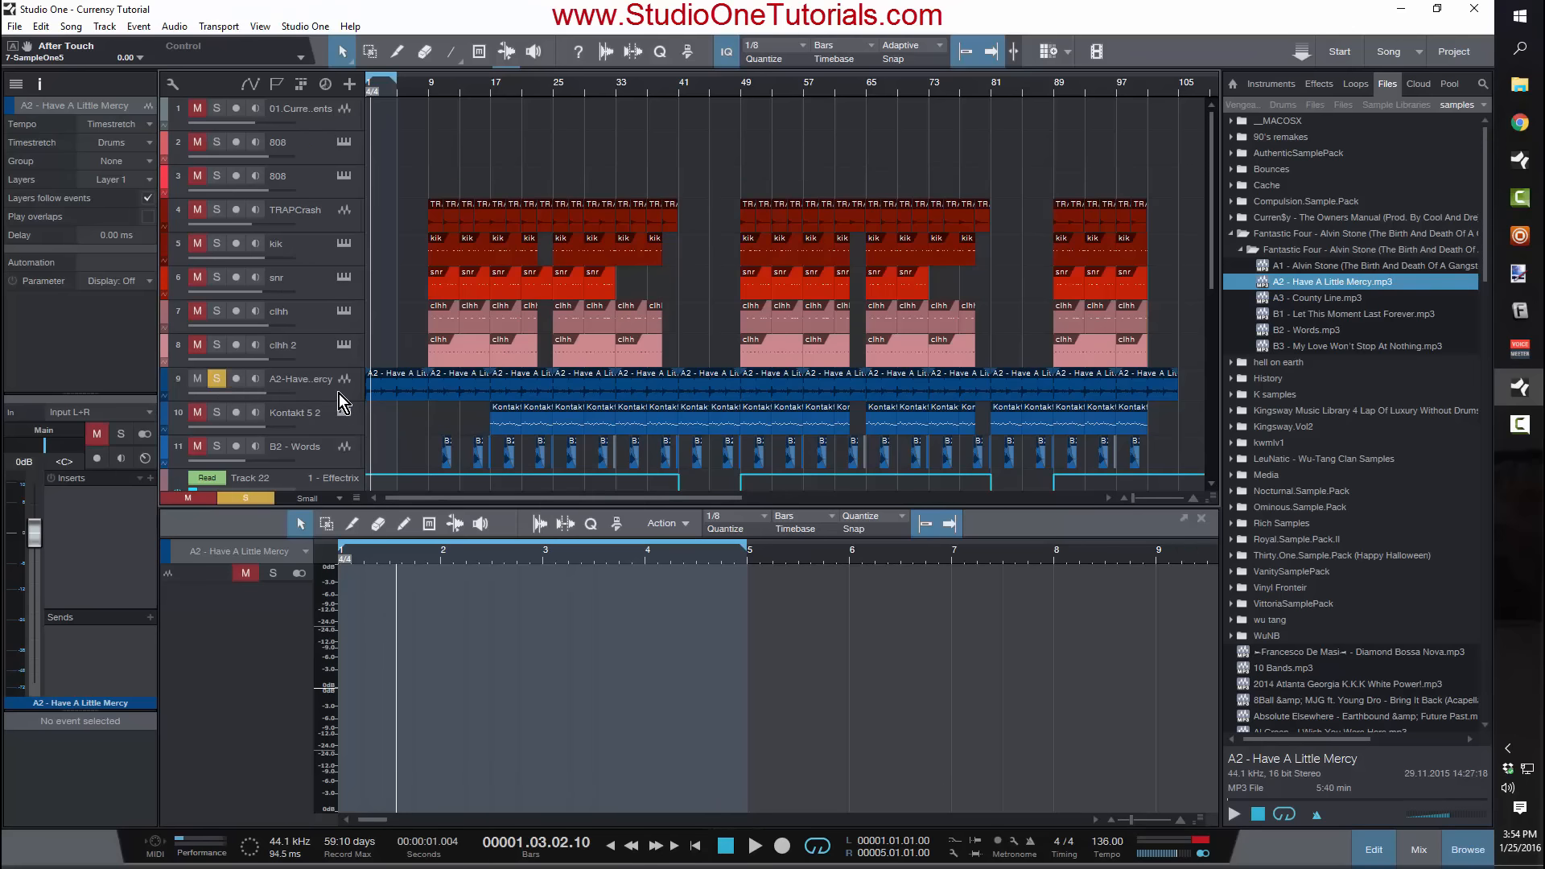
click(519, 387)
double_click(72, 495)
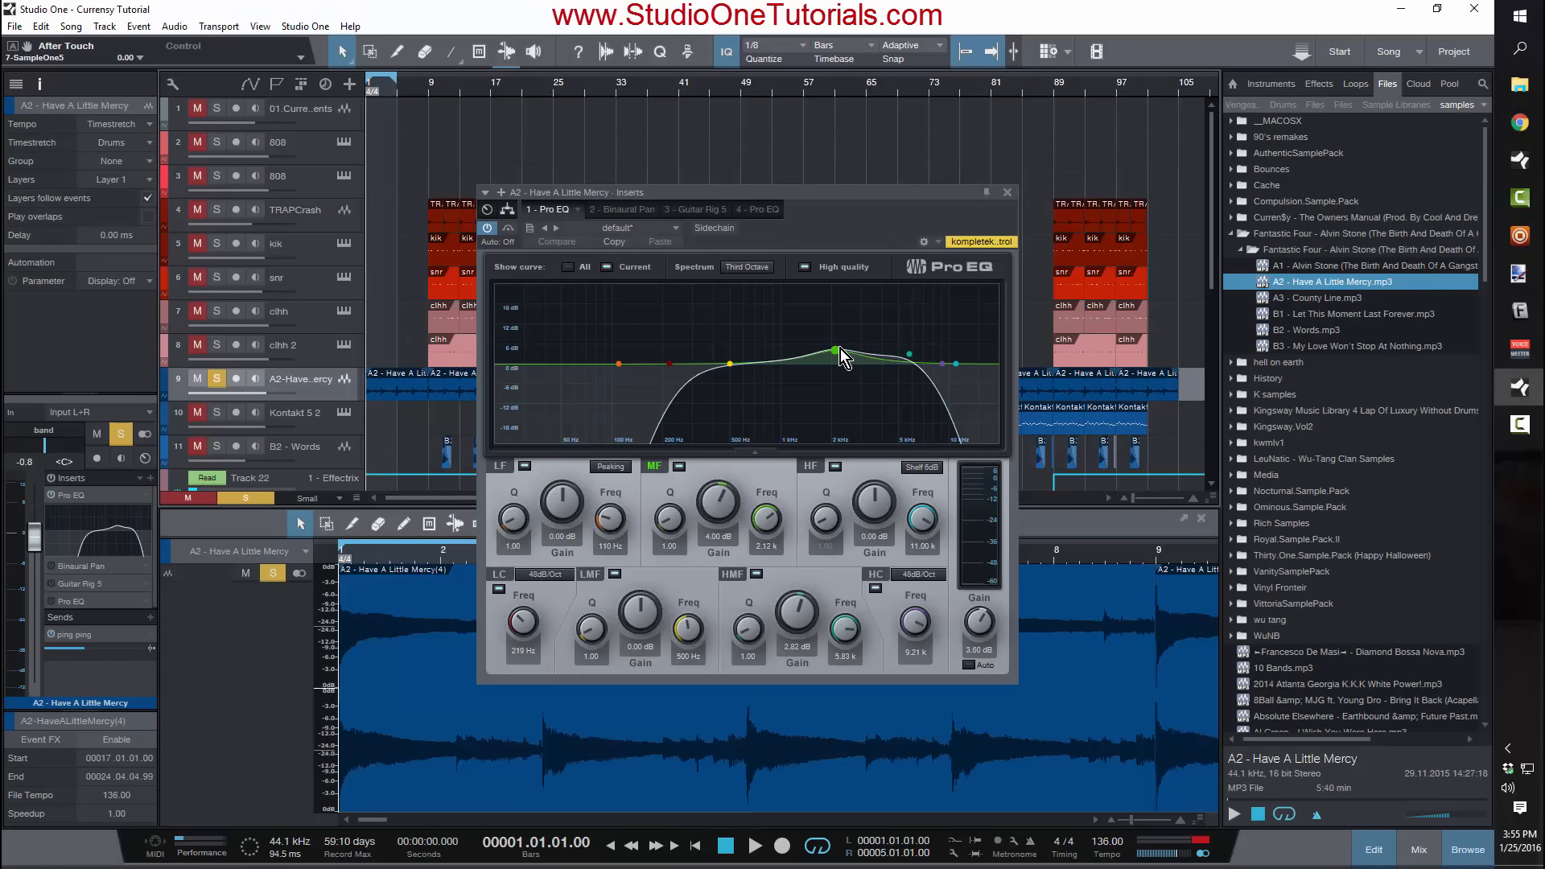
key(space)
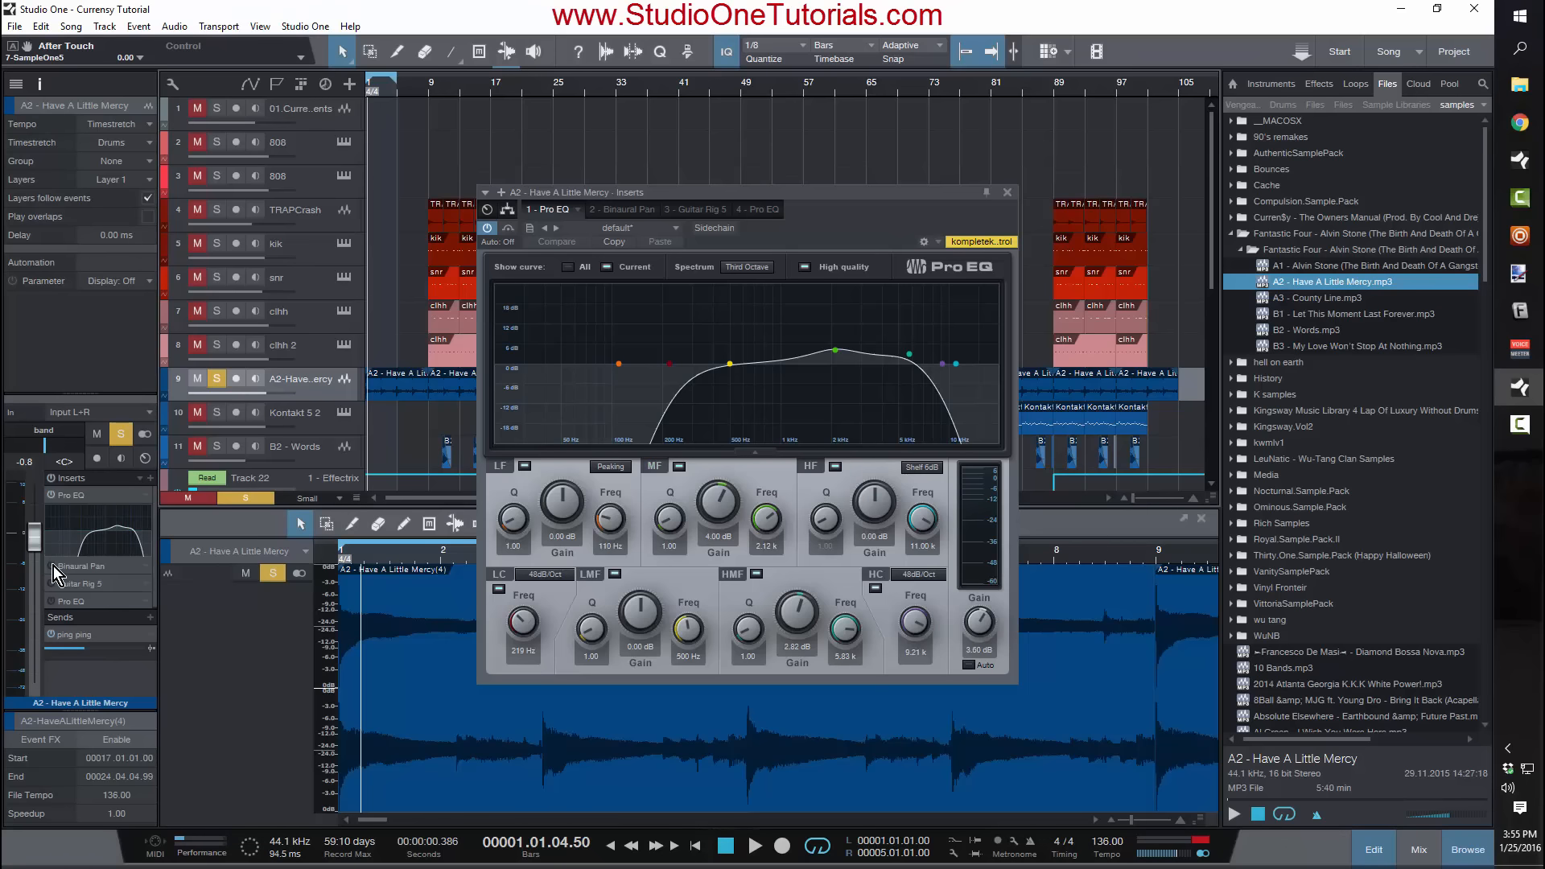
Step: Open the Binaural Pan insert of track 9 and listen to the sample with the effect bypassed
click(104, 565)
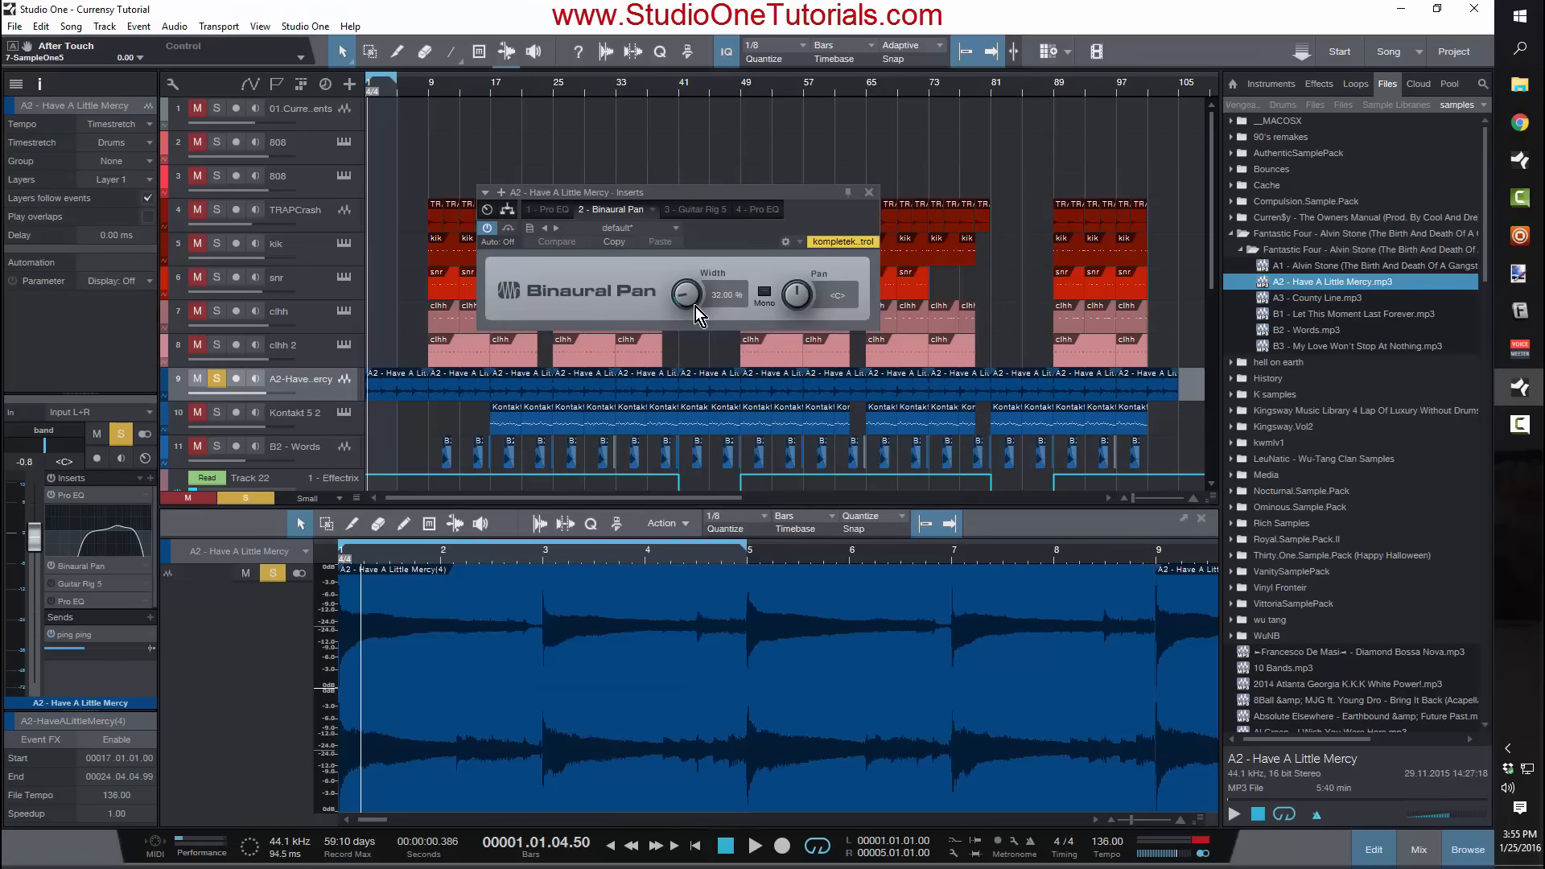
click(487, 227)
key(space)
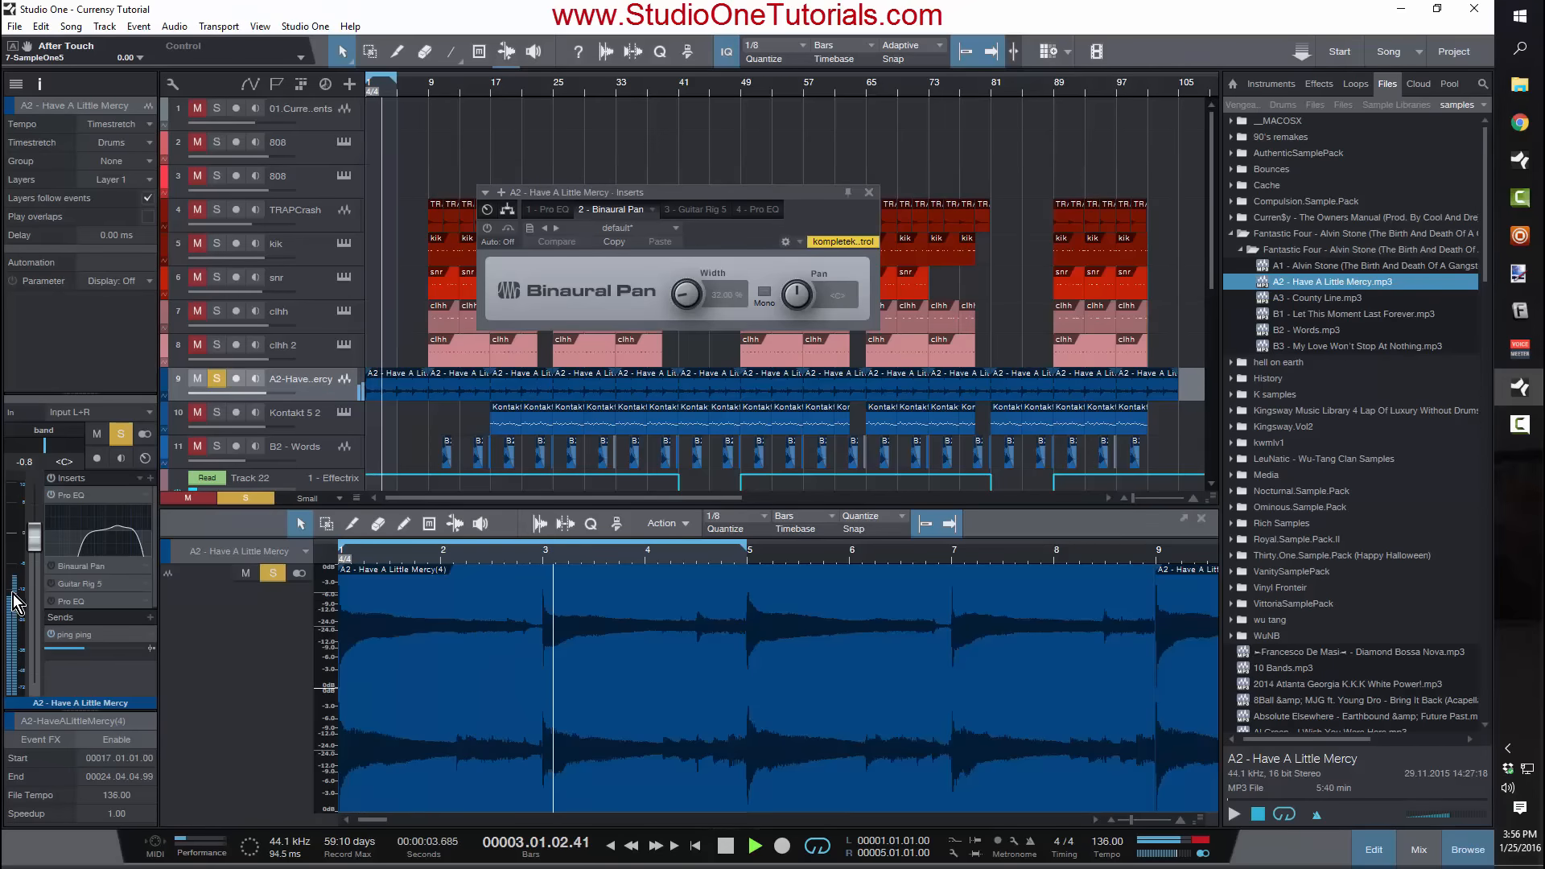
key(space)
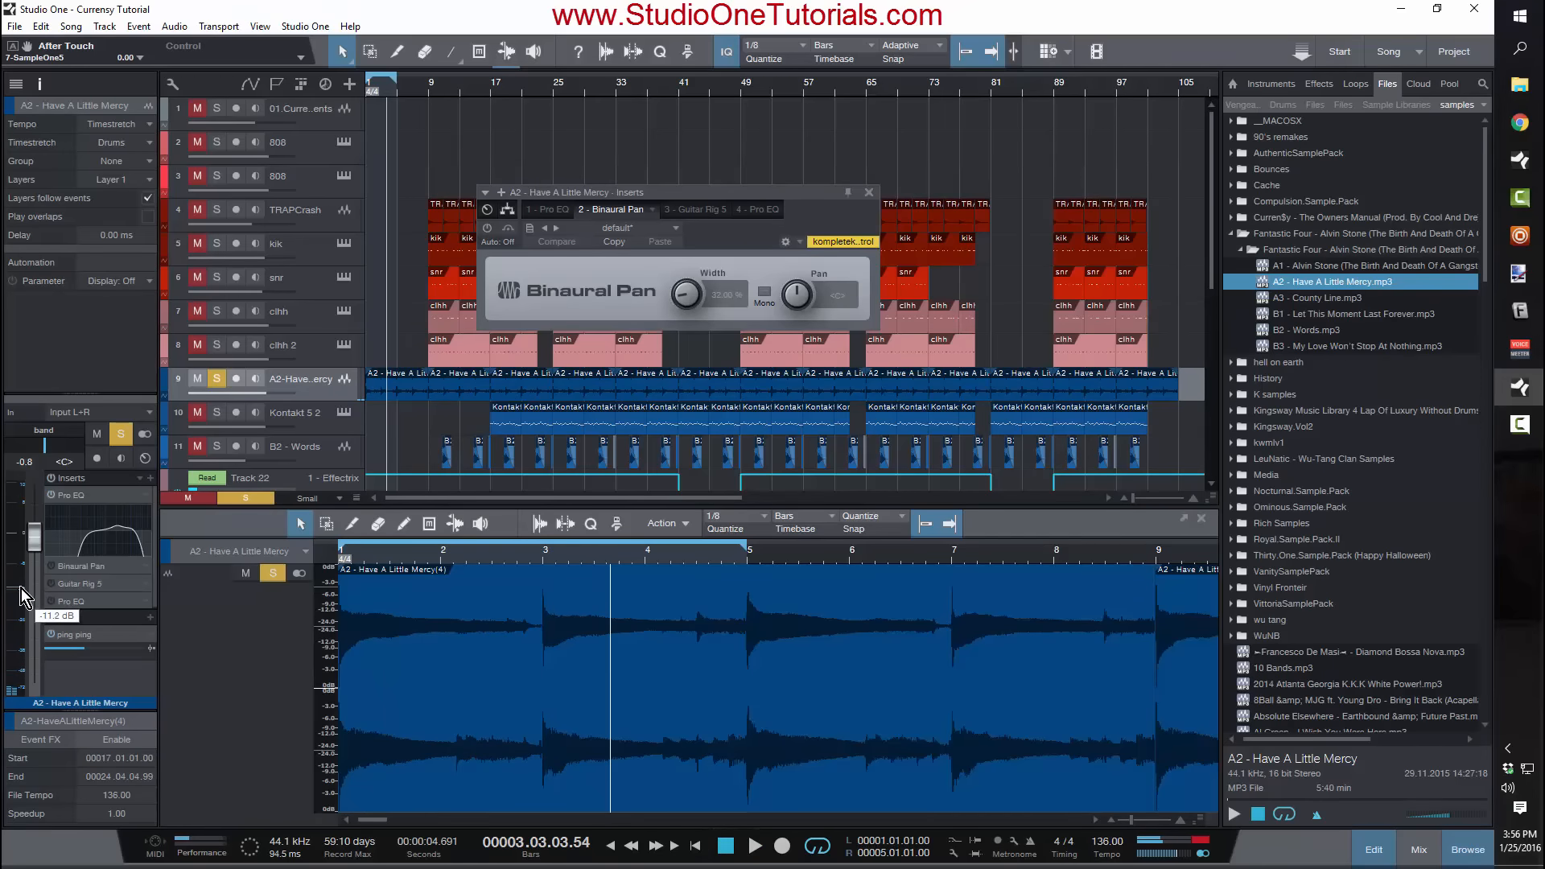
Step: Reactivate Binaural Pan on track 9, play the sample to compare, and close the effect window
click(486, 229)
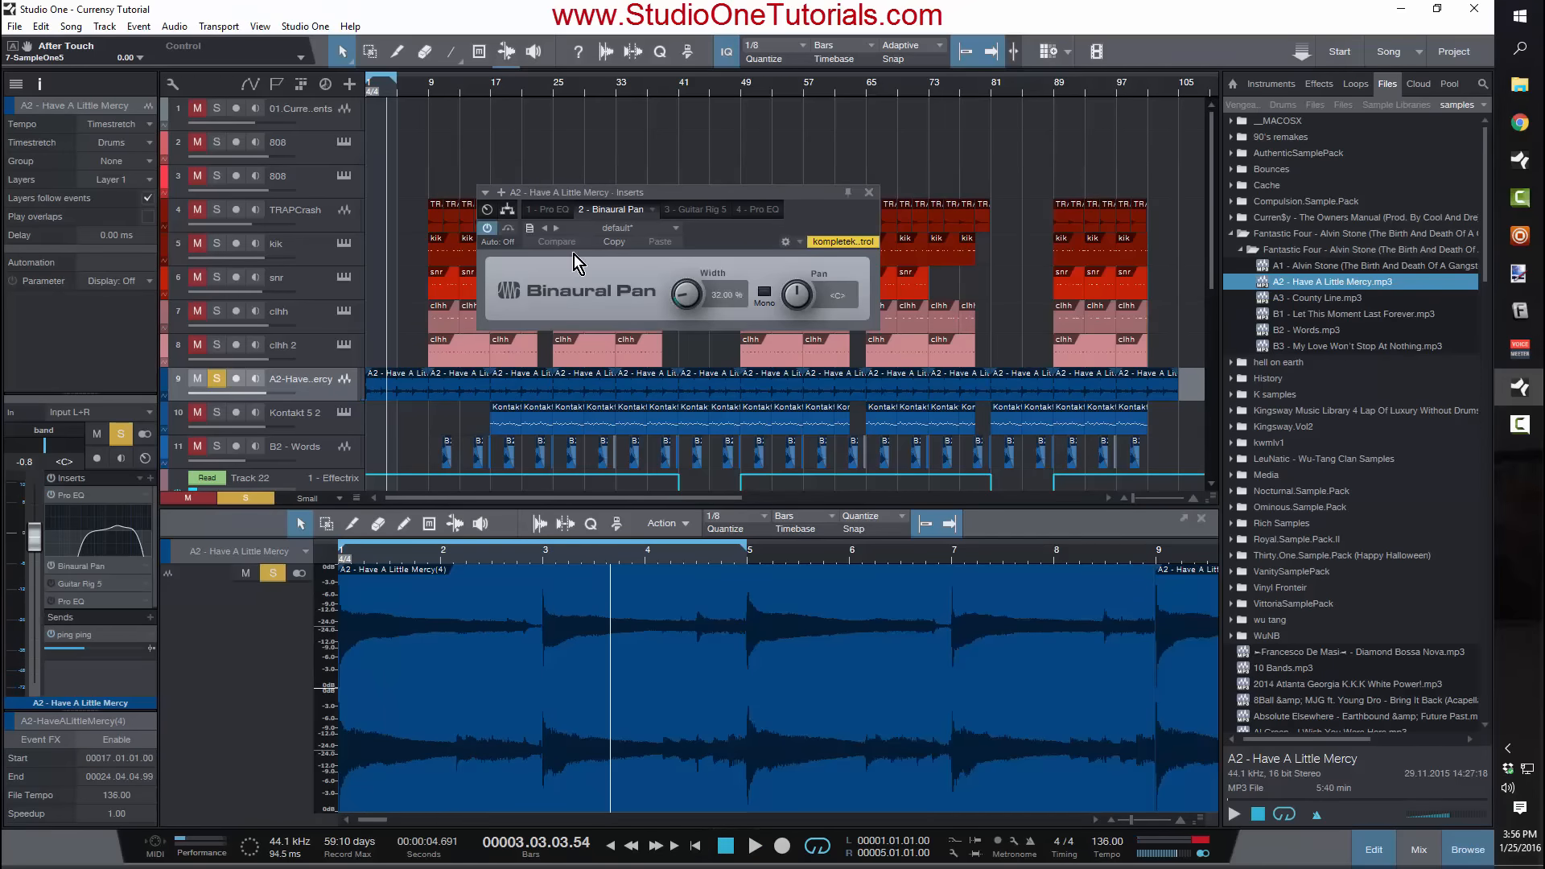
key(space)
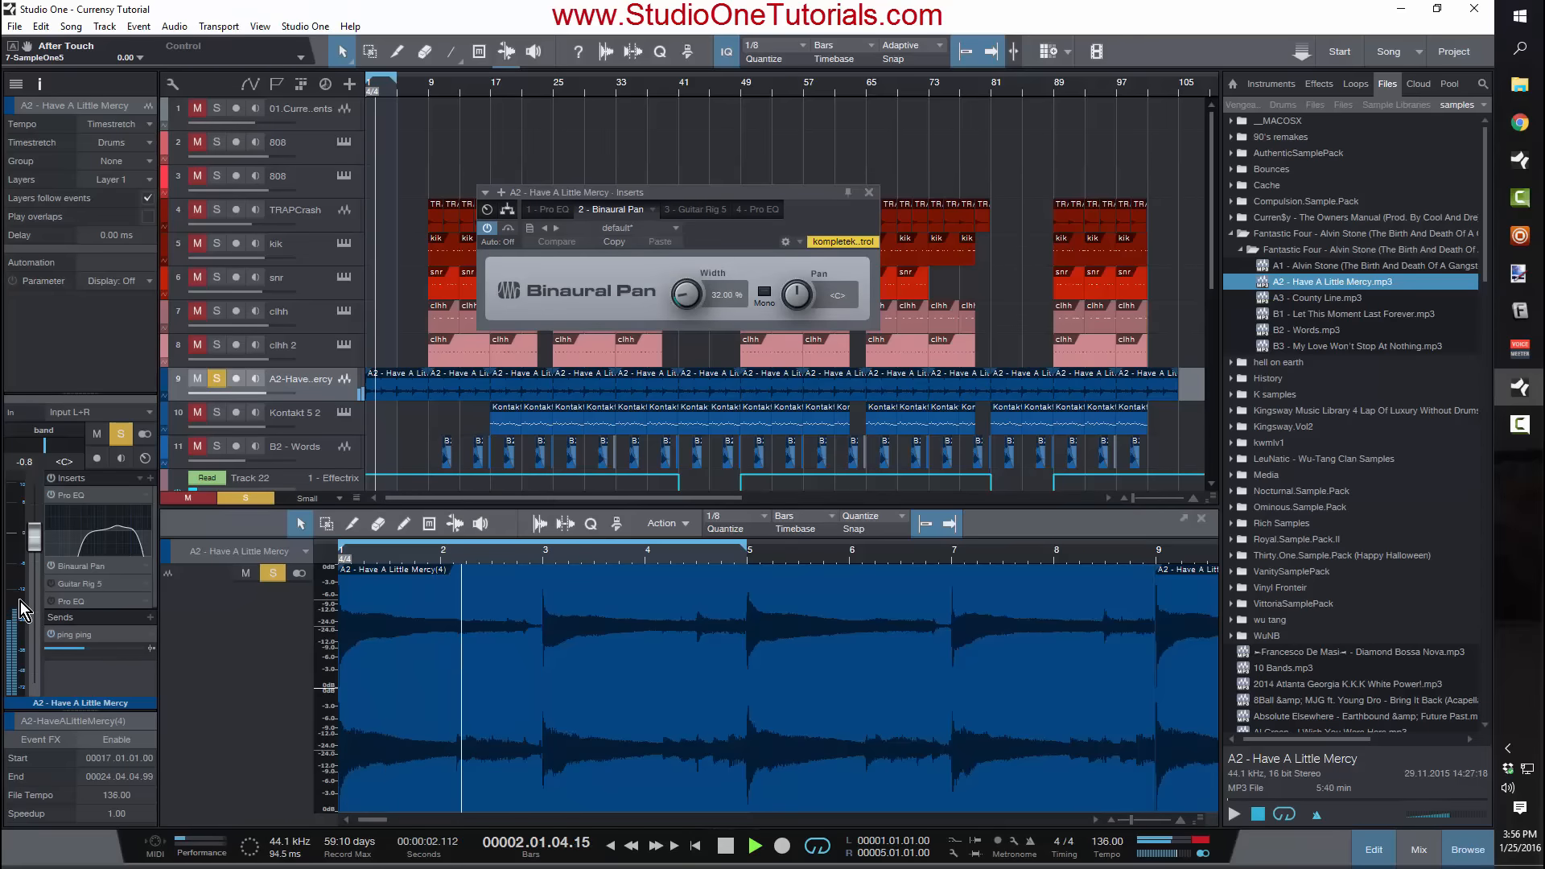
mouse_move(21, 601)
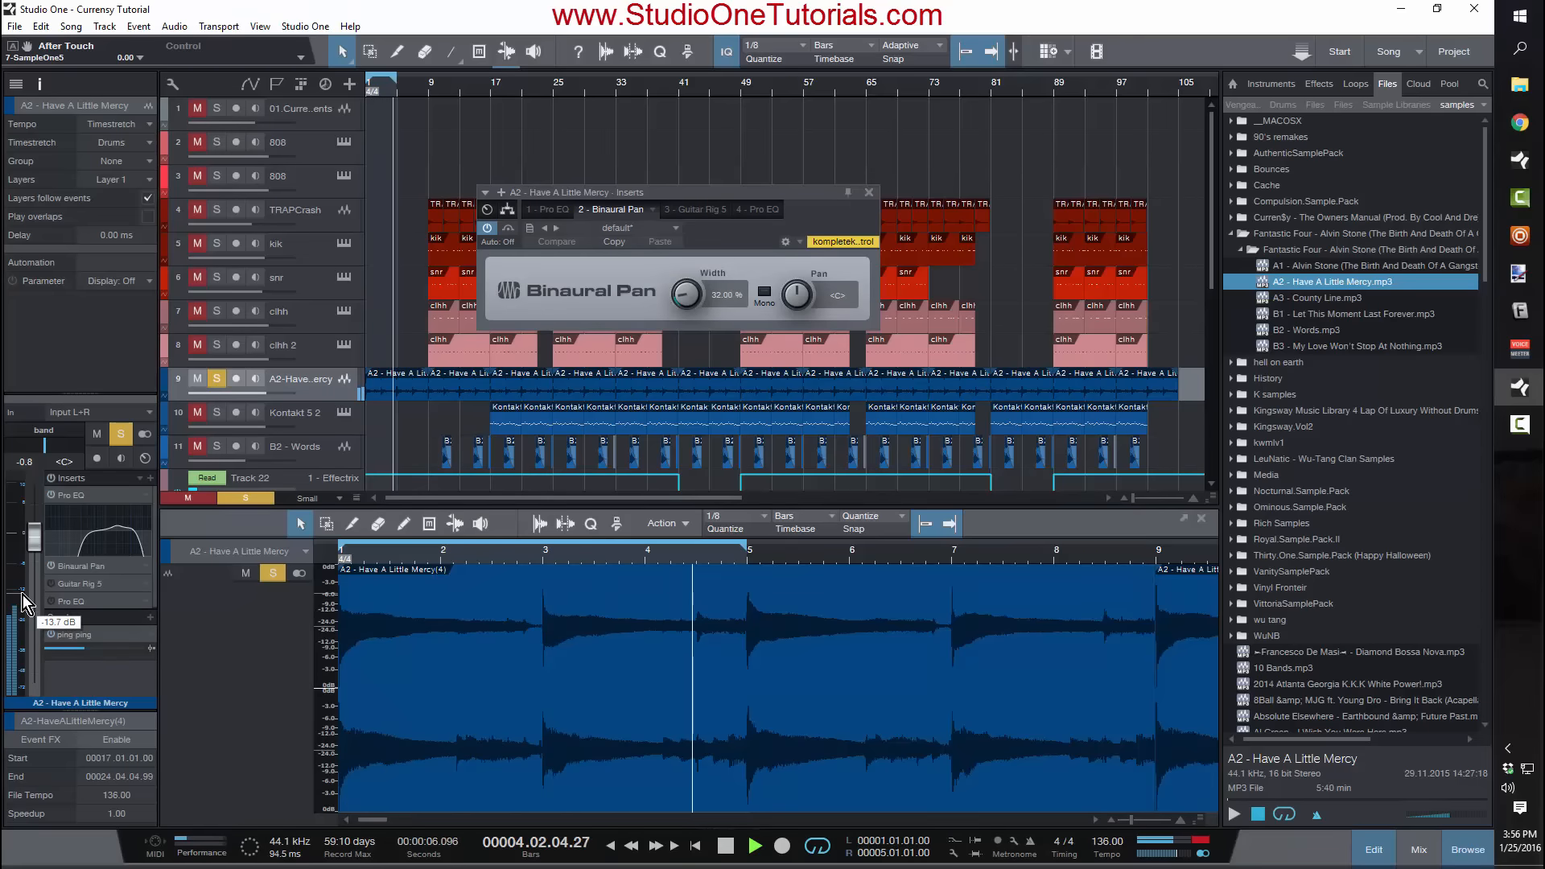
key(space)
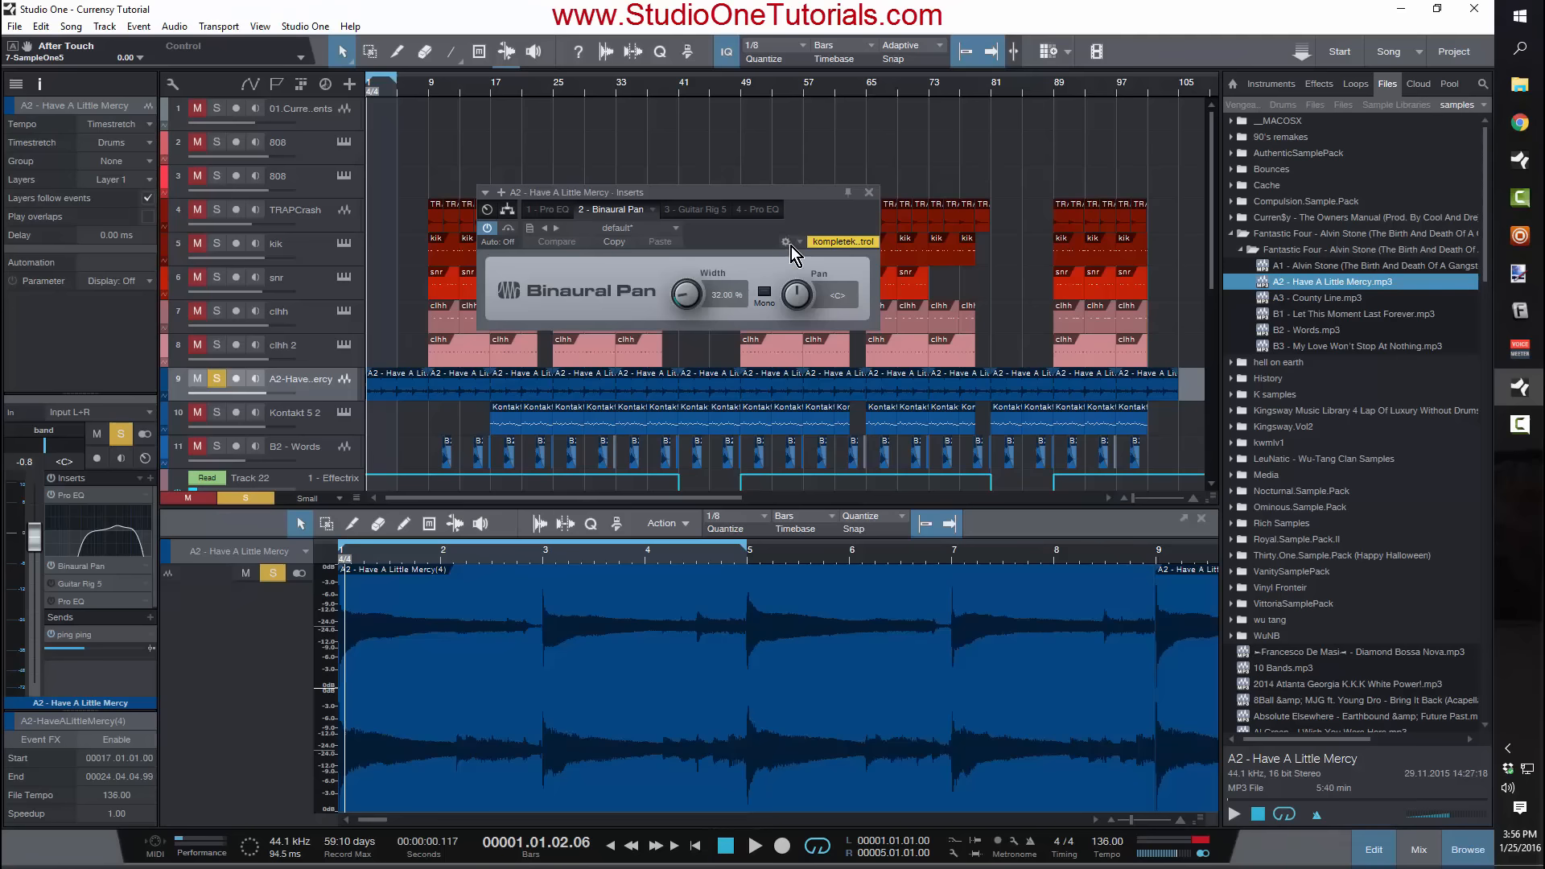
click(869, 194)
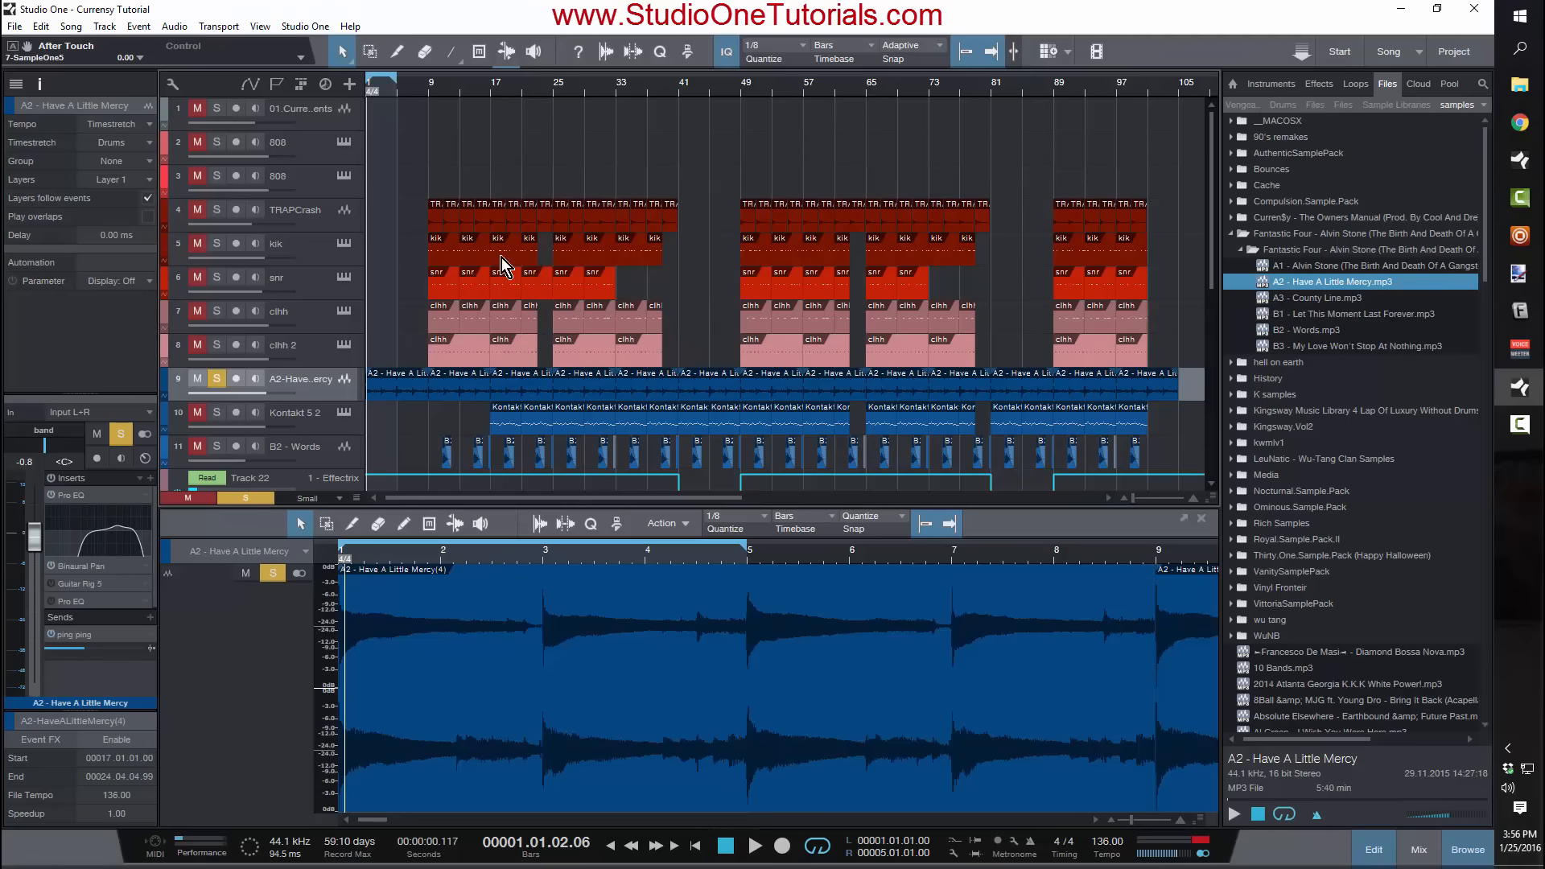
Step: Open and activate the Guitar Rig 5 insert on track 9, audition it, and close its window
click(115, 586)
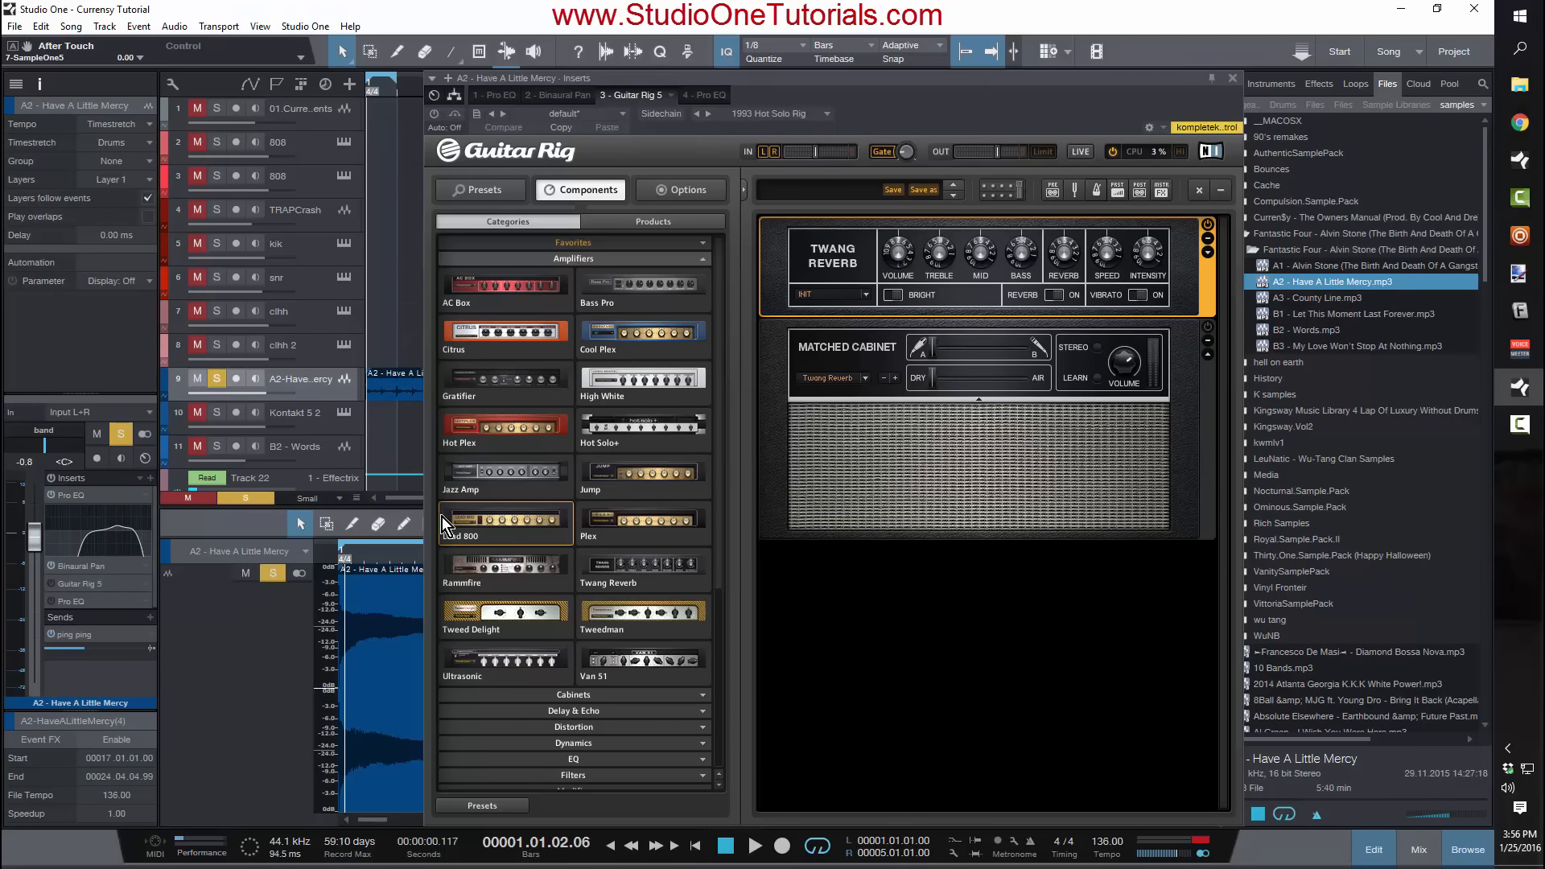
click(53, 584)
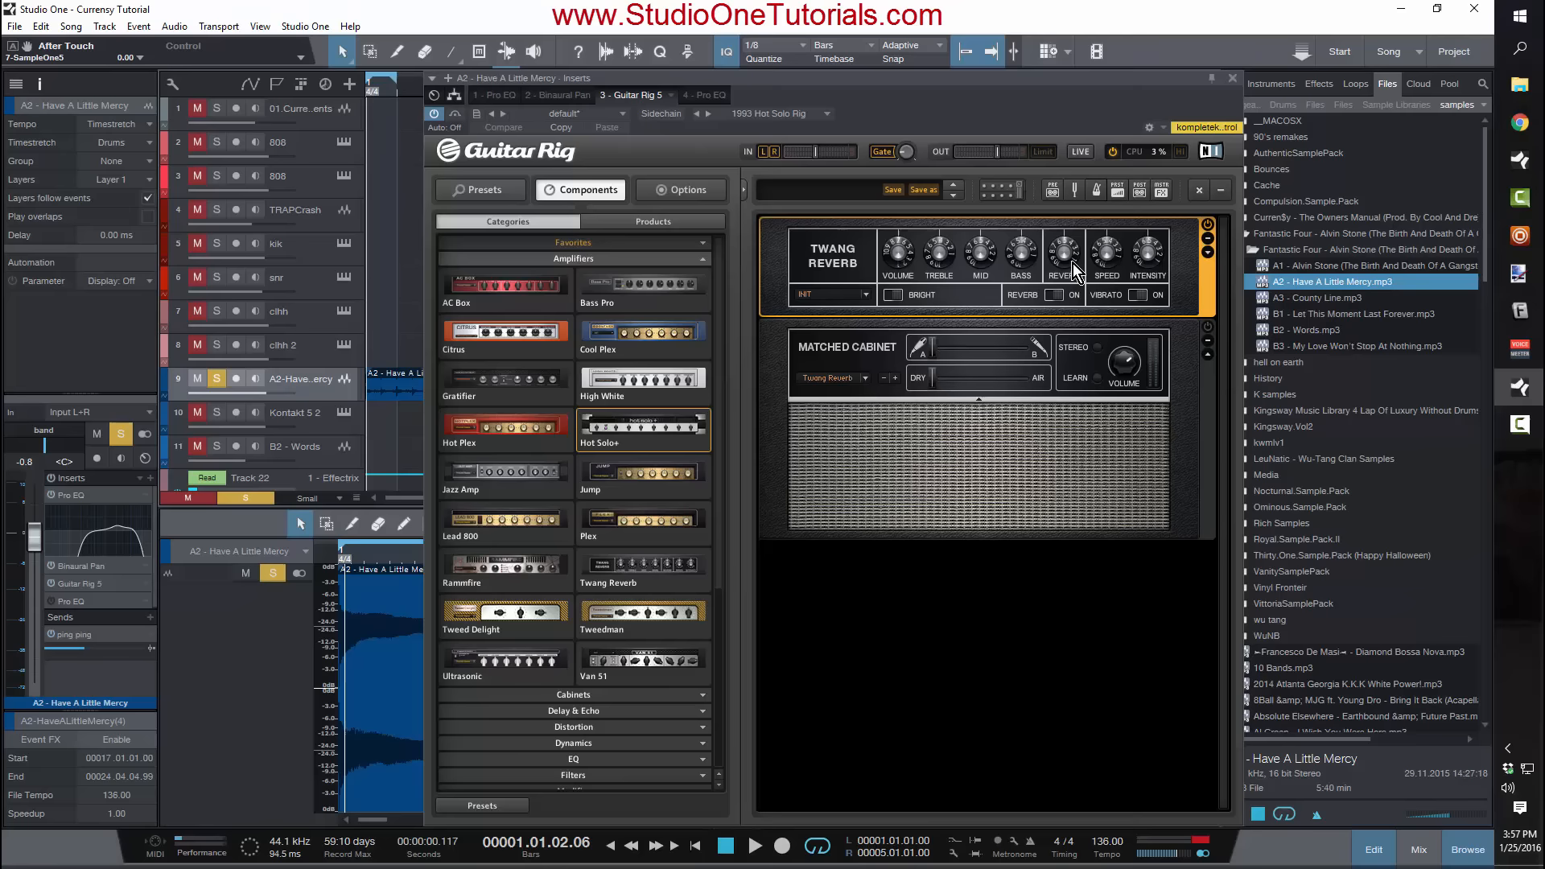
key(space)
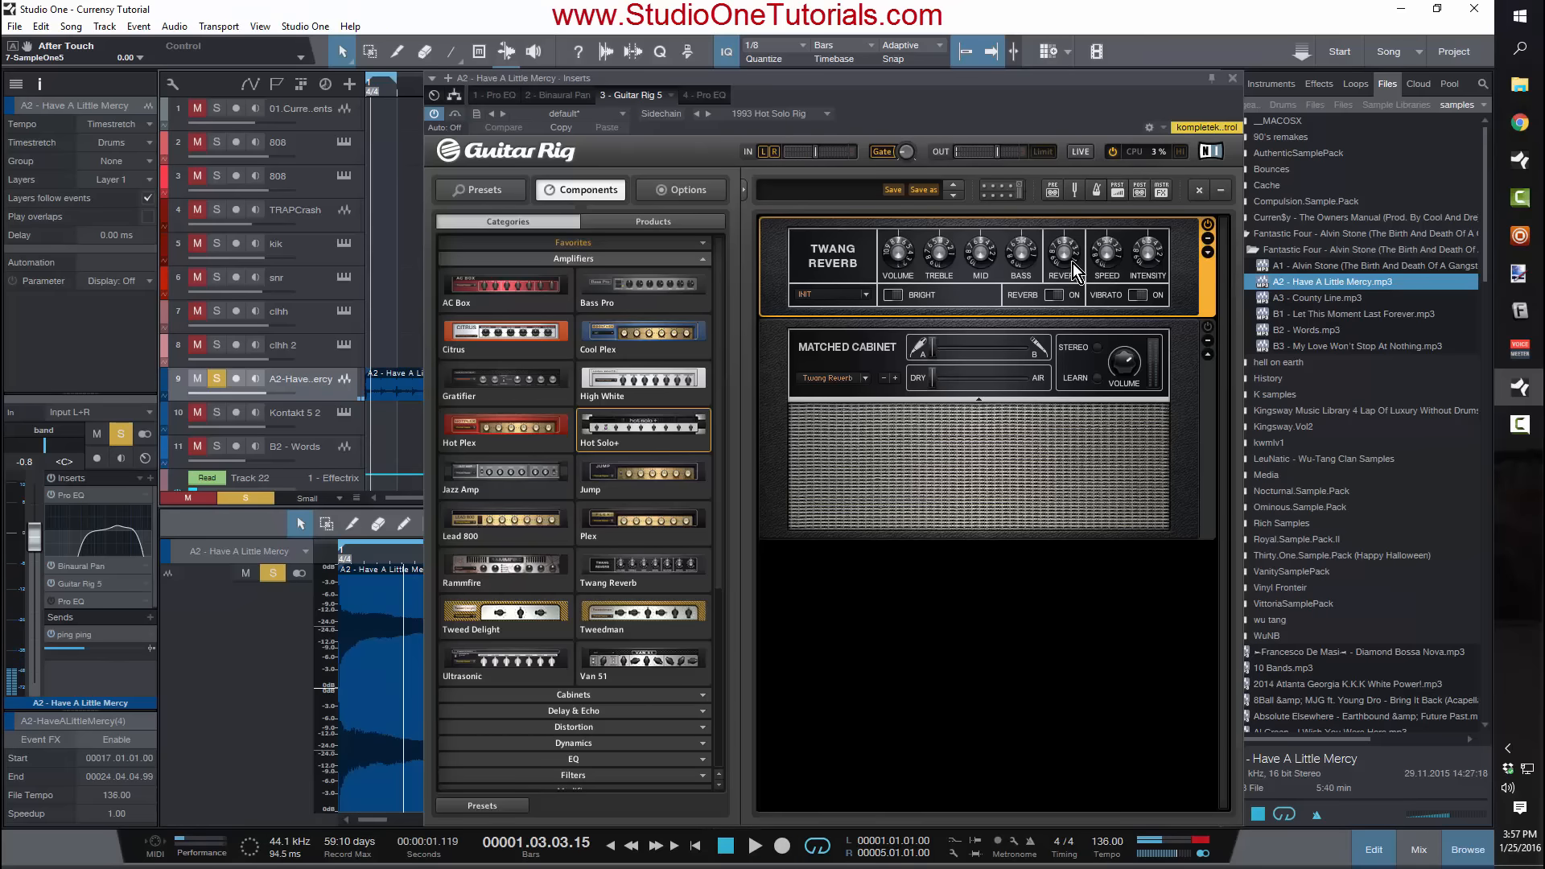
click(1231, 78)
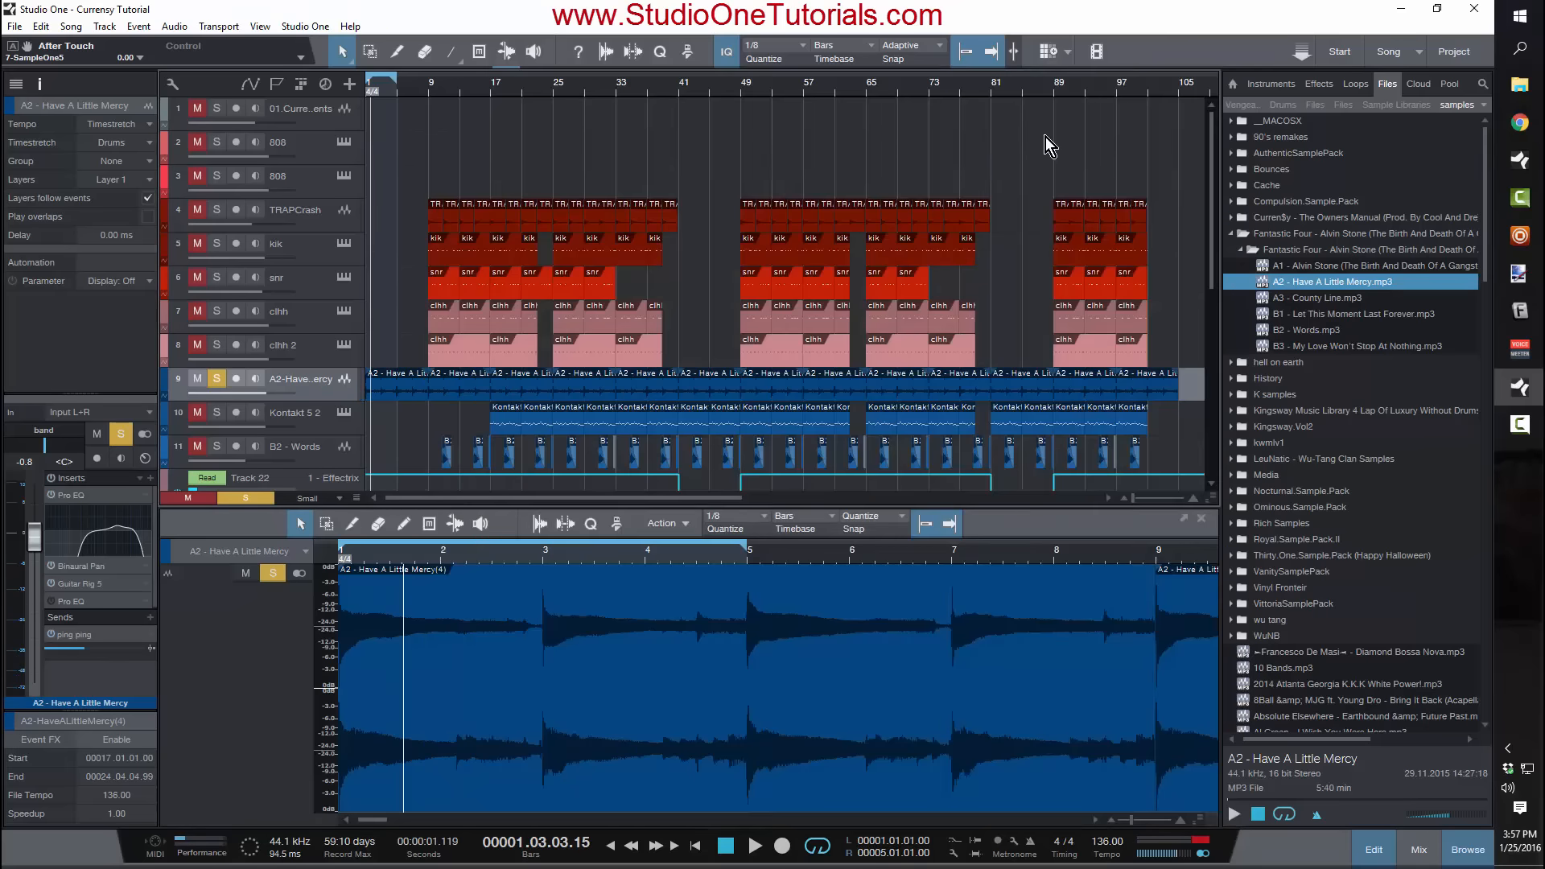
Step: Set the loop range to bars 9 to 17 and play the snr track soloed with the sample from bar 9
drag(430, 78, 490, 78)
click(219, 279)
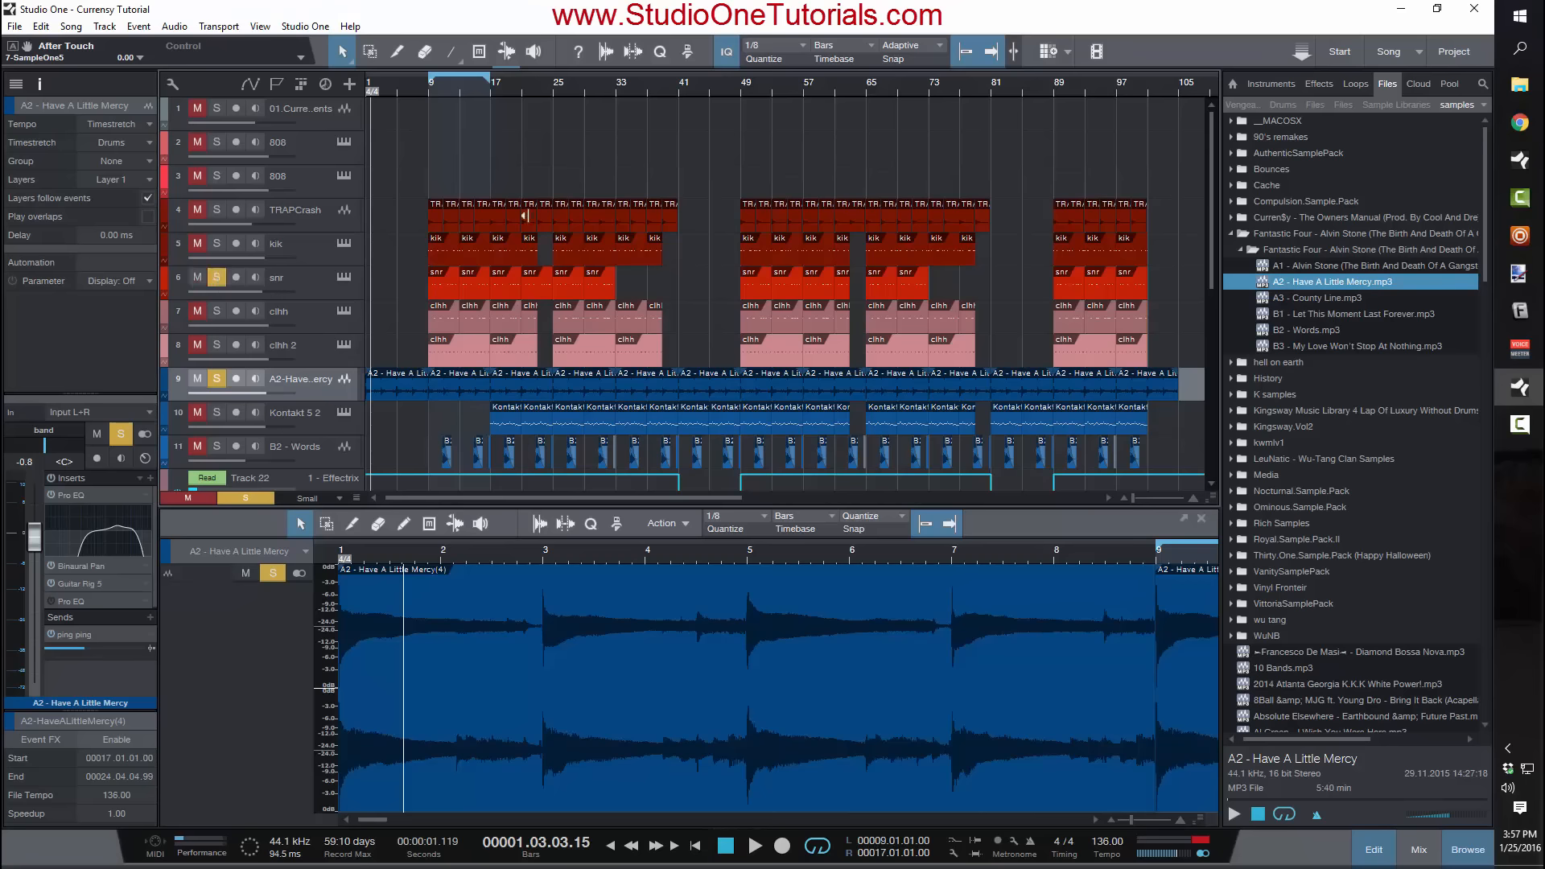
click(428, 92)
key(space)
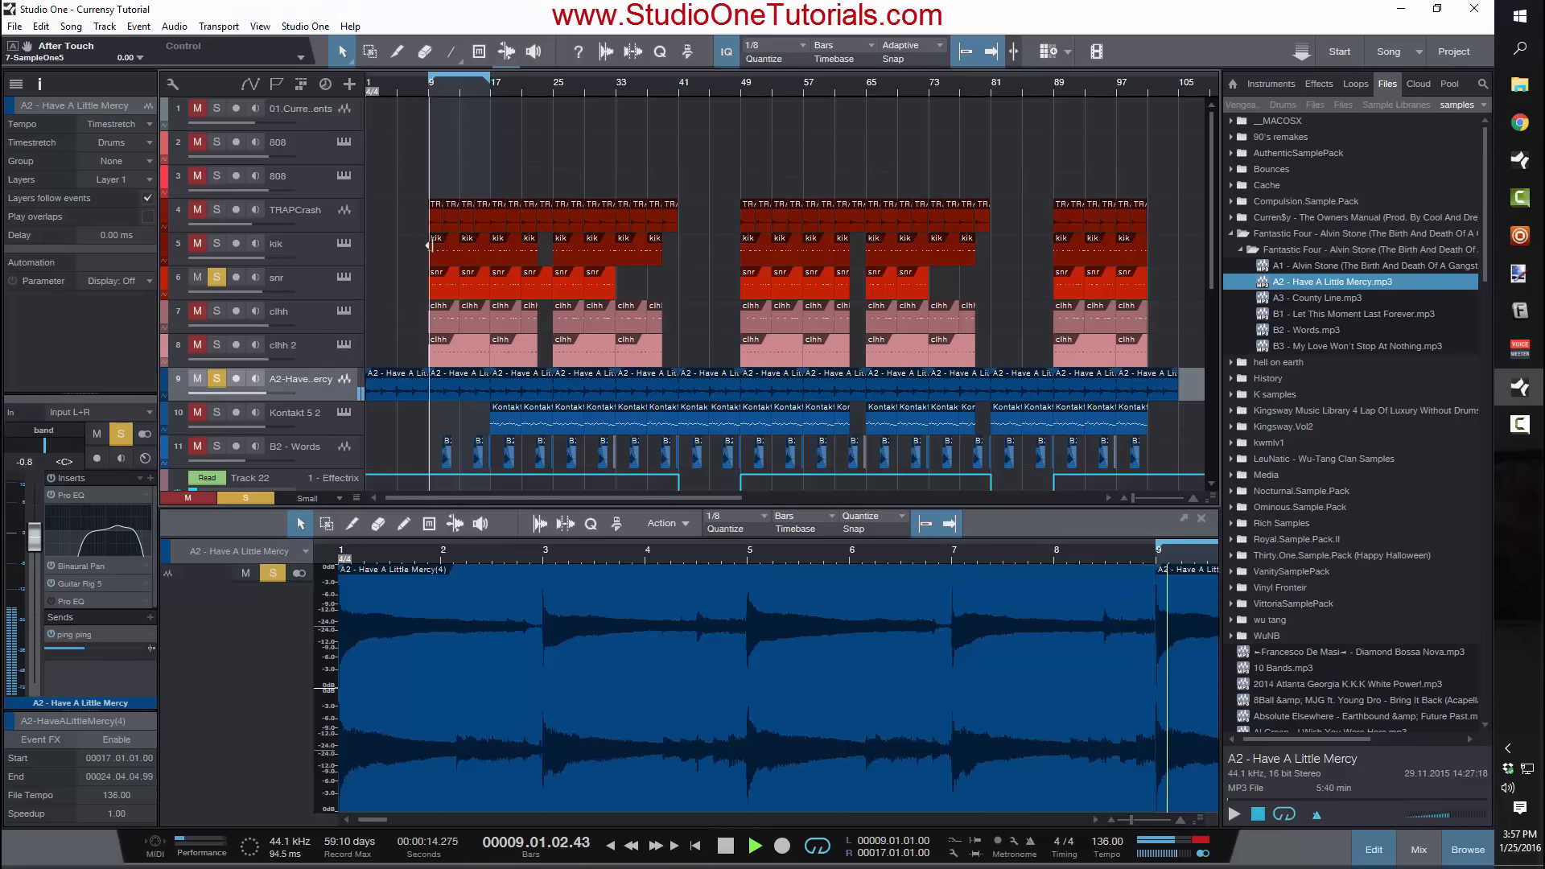
Step: Open the snr track's SampleOne instrument and show the note pattern of its bar 9 event
click(343, 278)
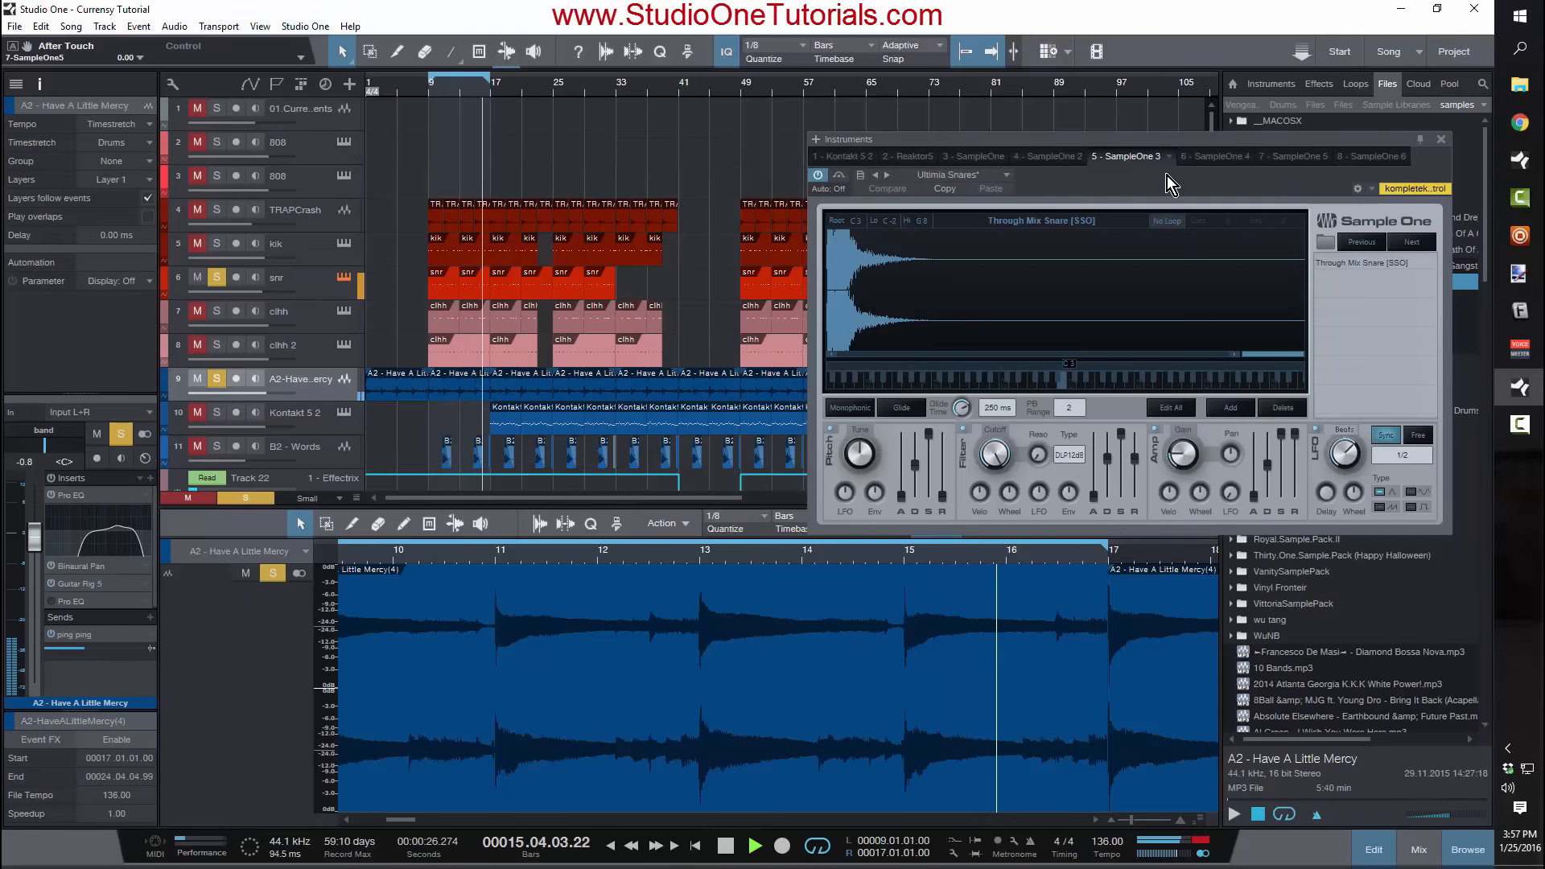
key(space)
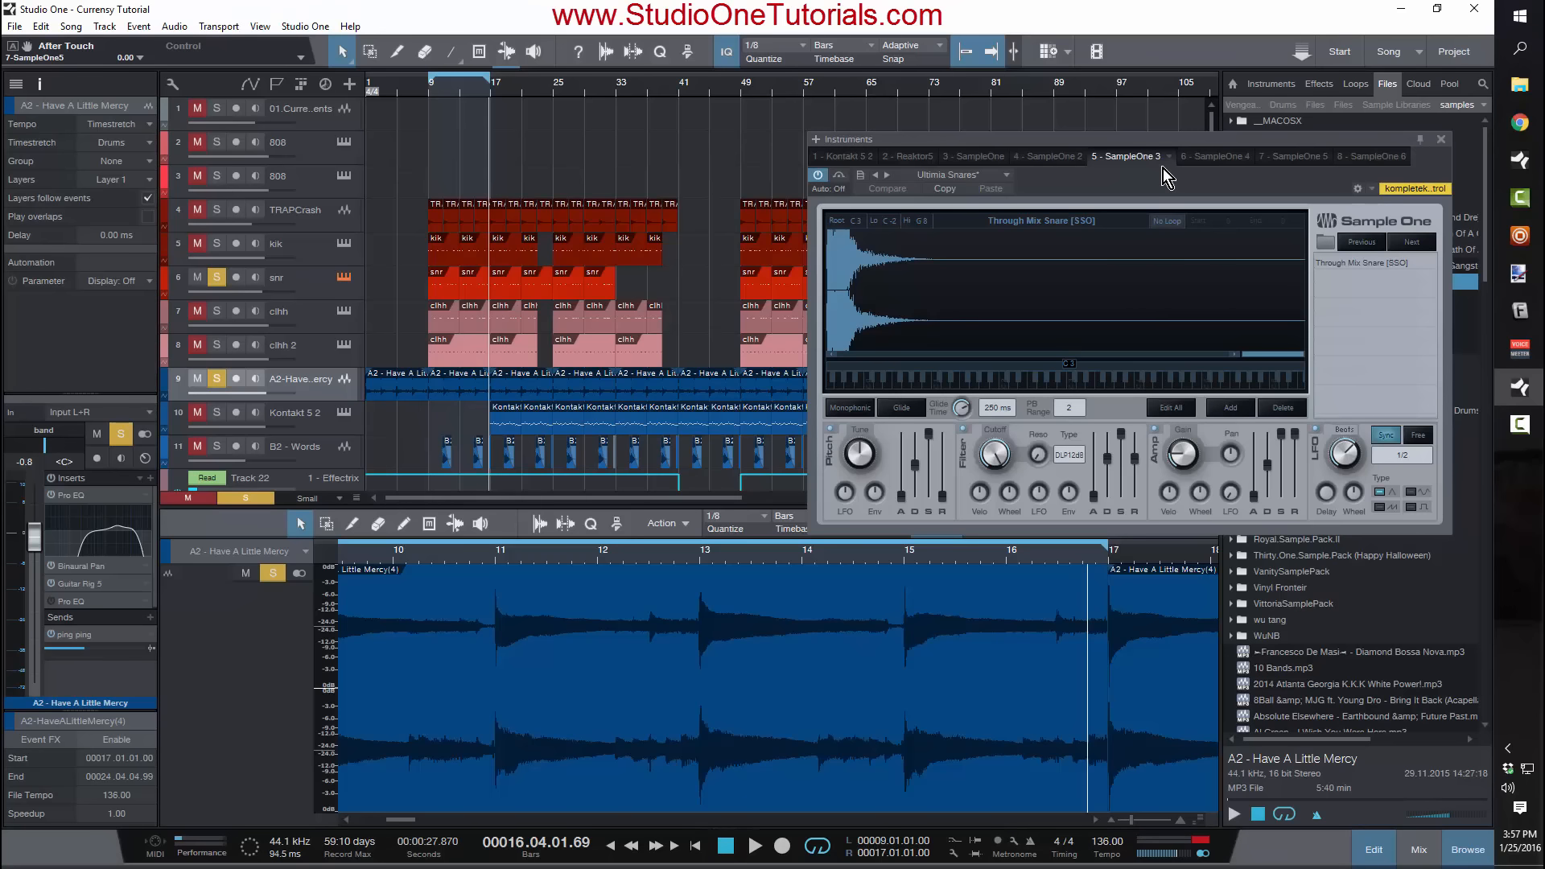
click(444, 282)
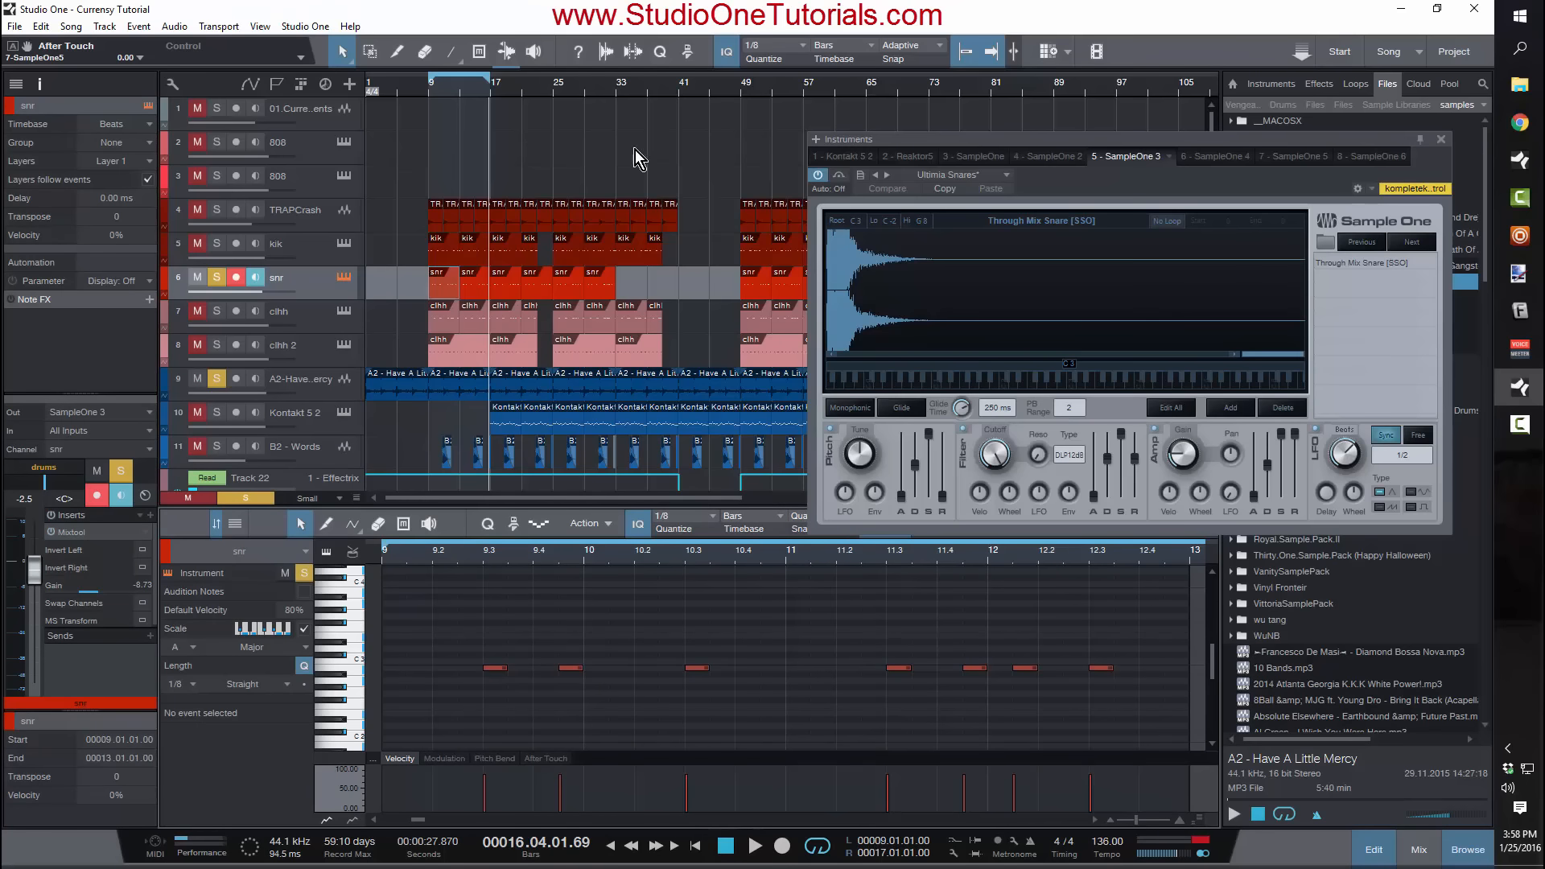
Step: Add the kik track to the solo, show its bar 9 note pattern, and play from bar 9
click(432, 93)
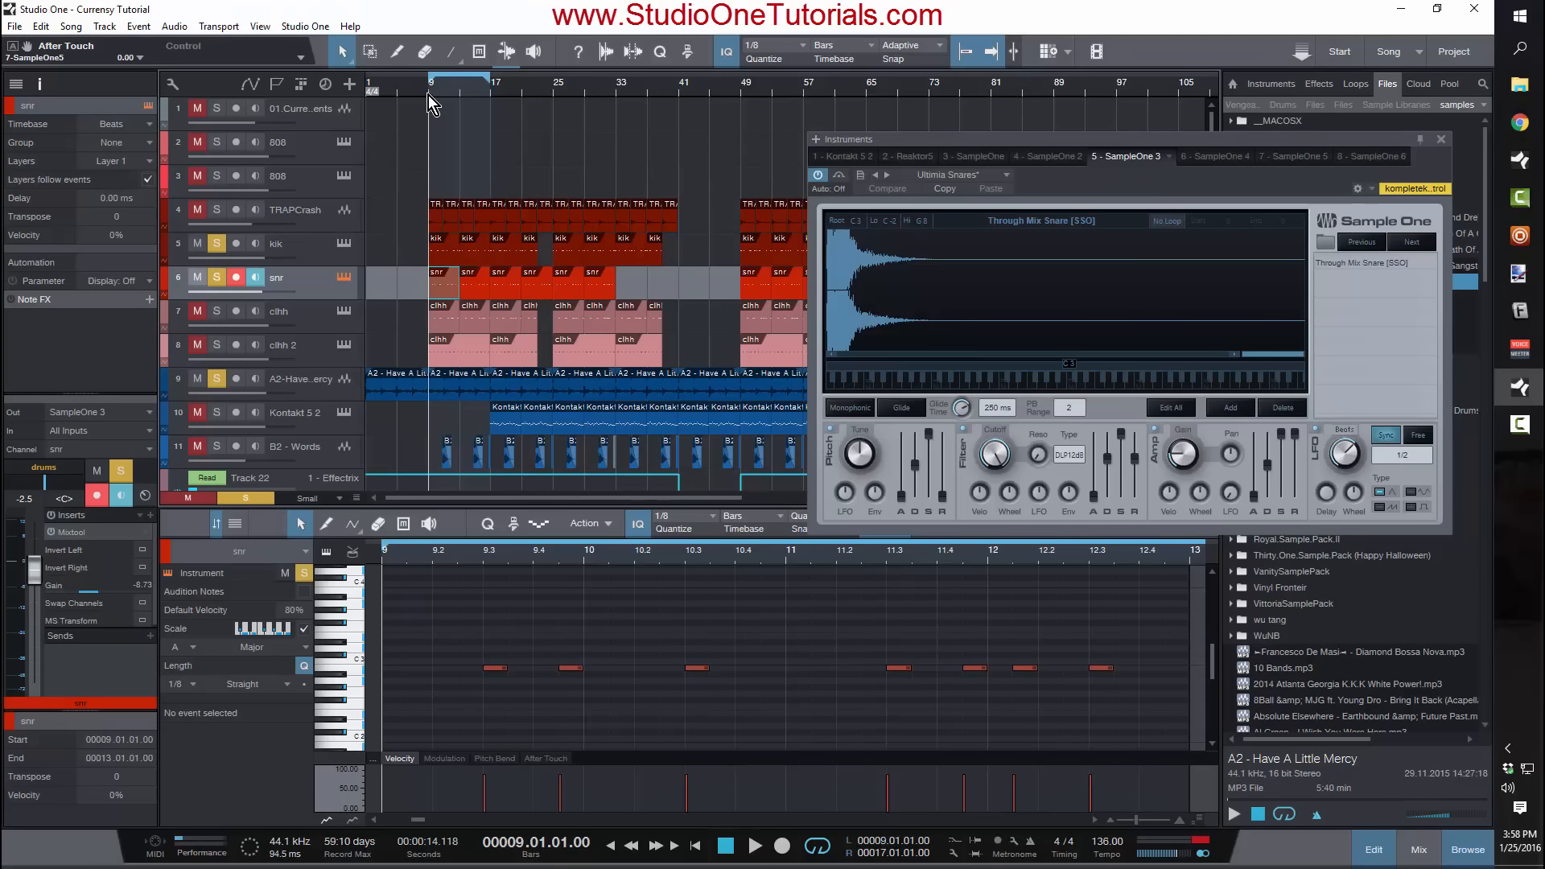
click(446, 246)
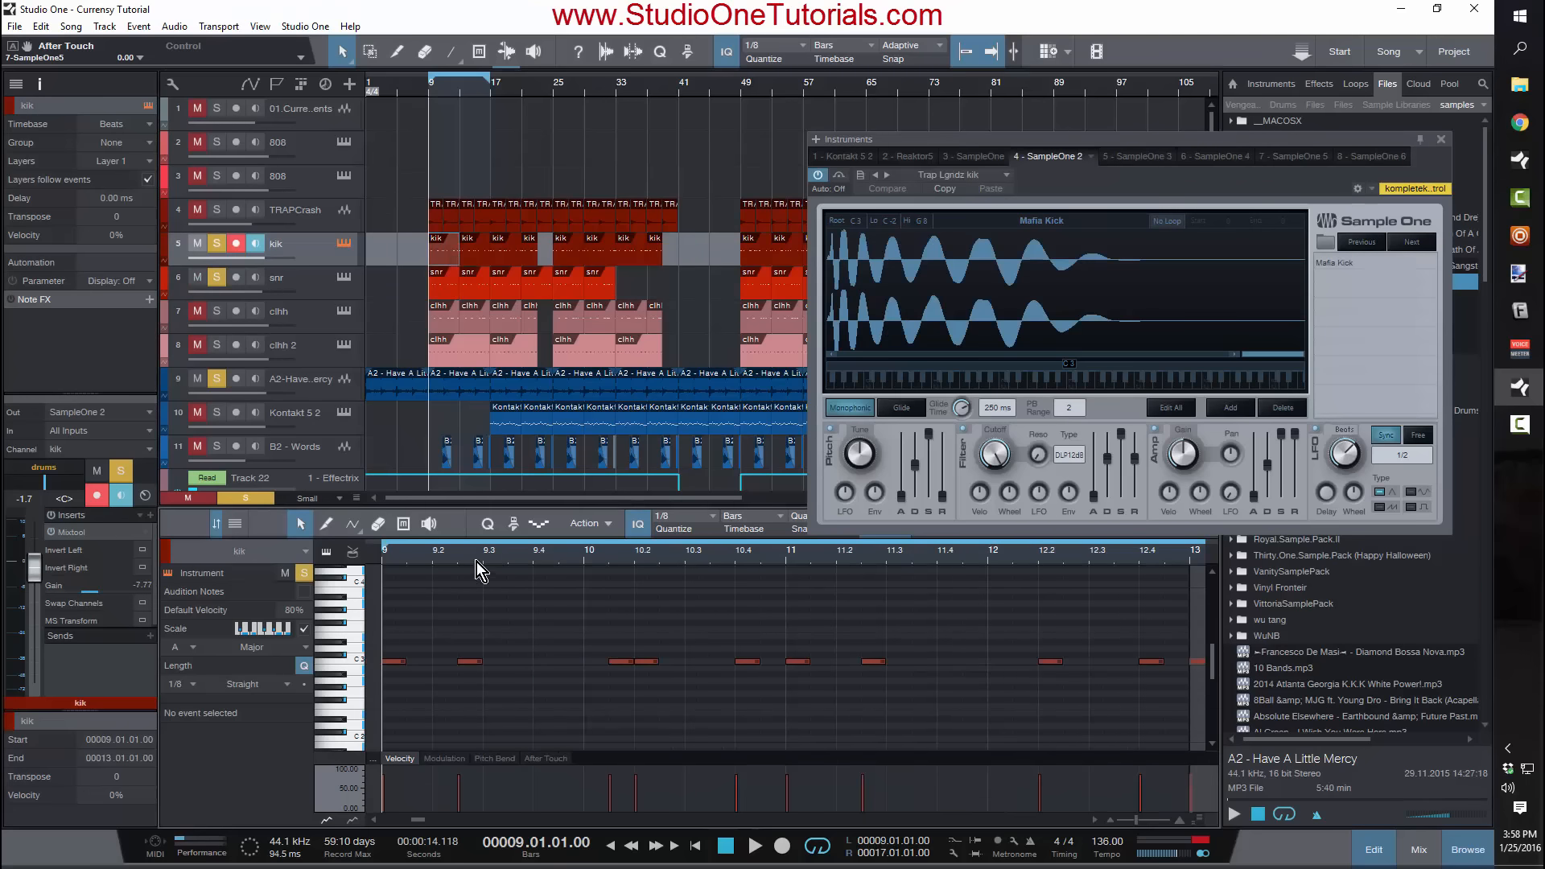
mouse_move(476, 561)
mouse_down()
mouse_move(480, 575)
mouse_move(467, 534)
mouse_up()
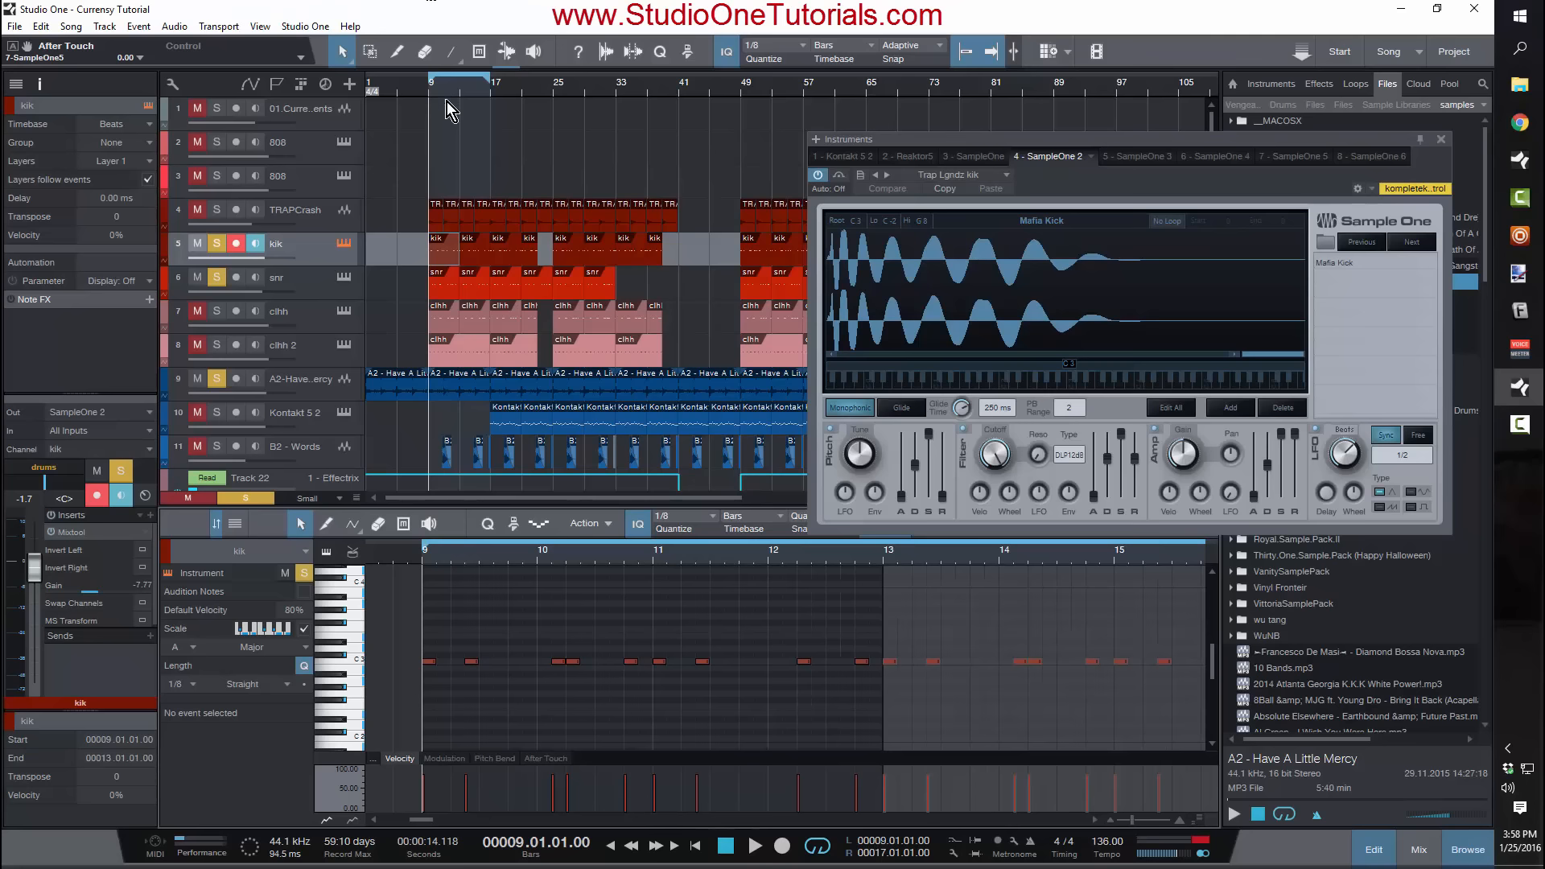
key(space)
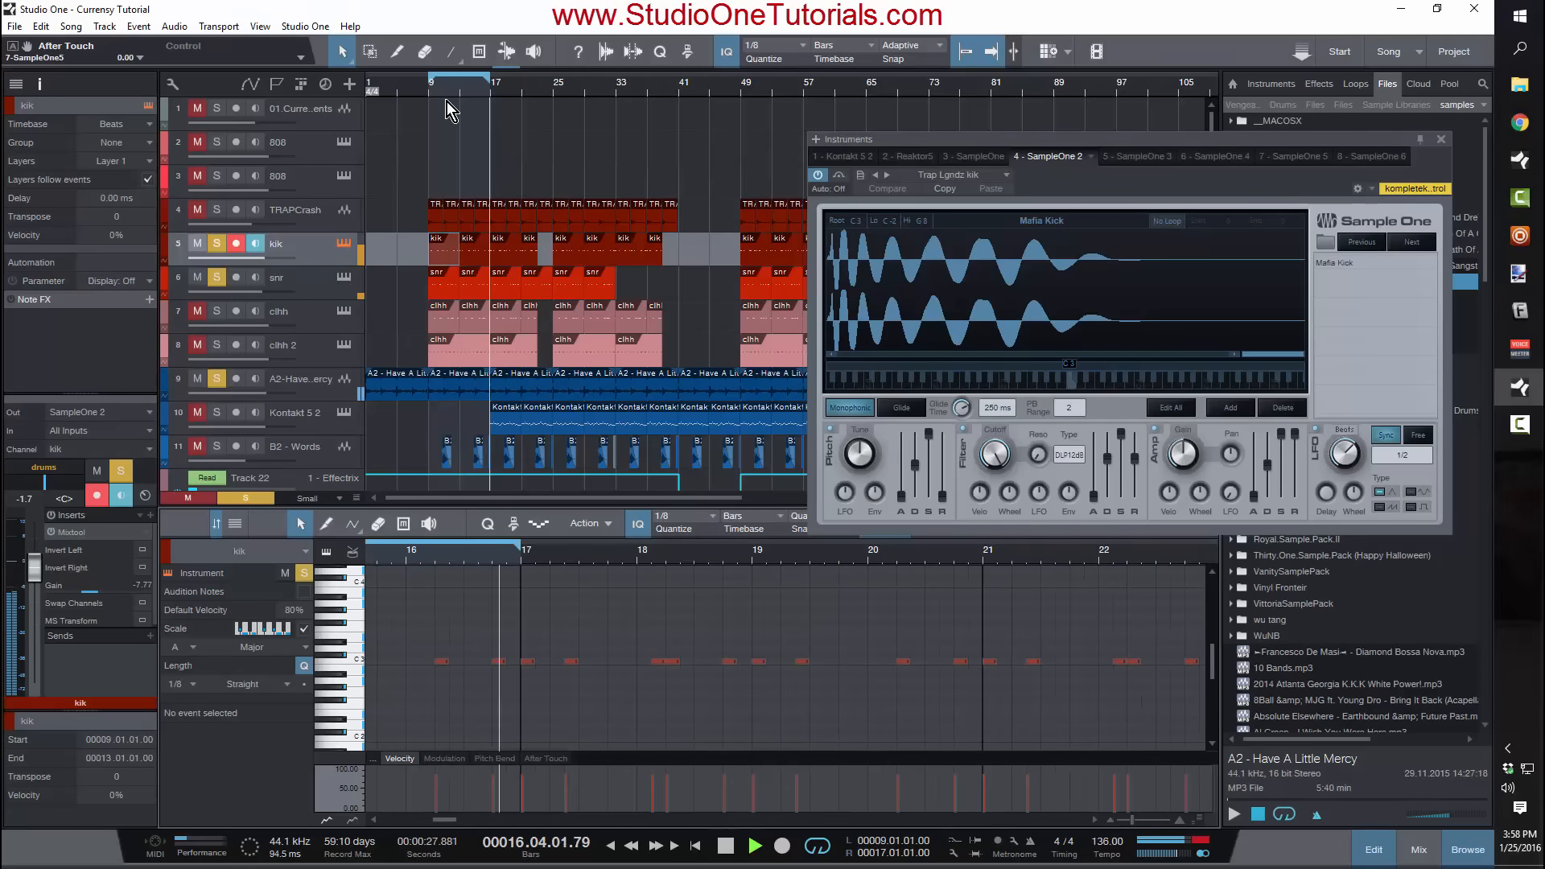
key(space)
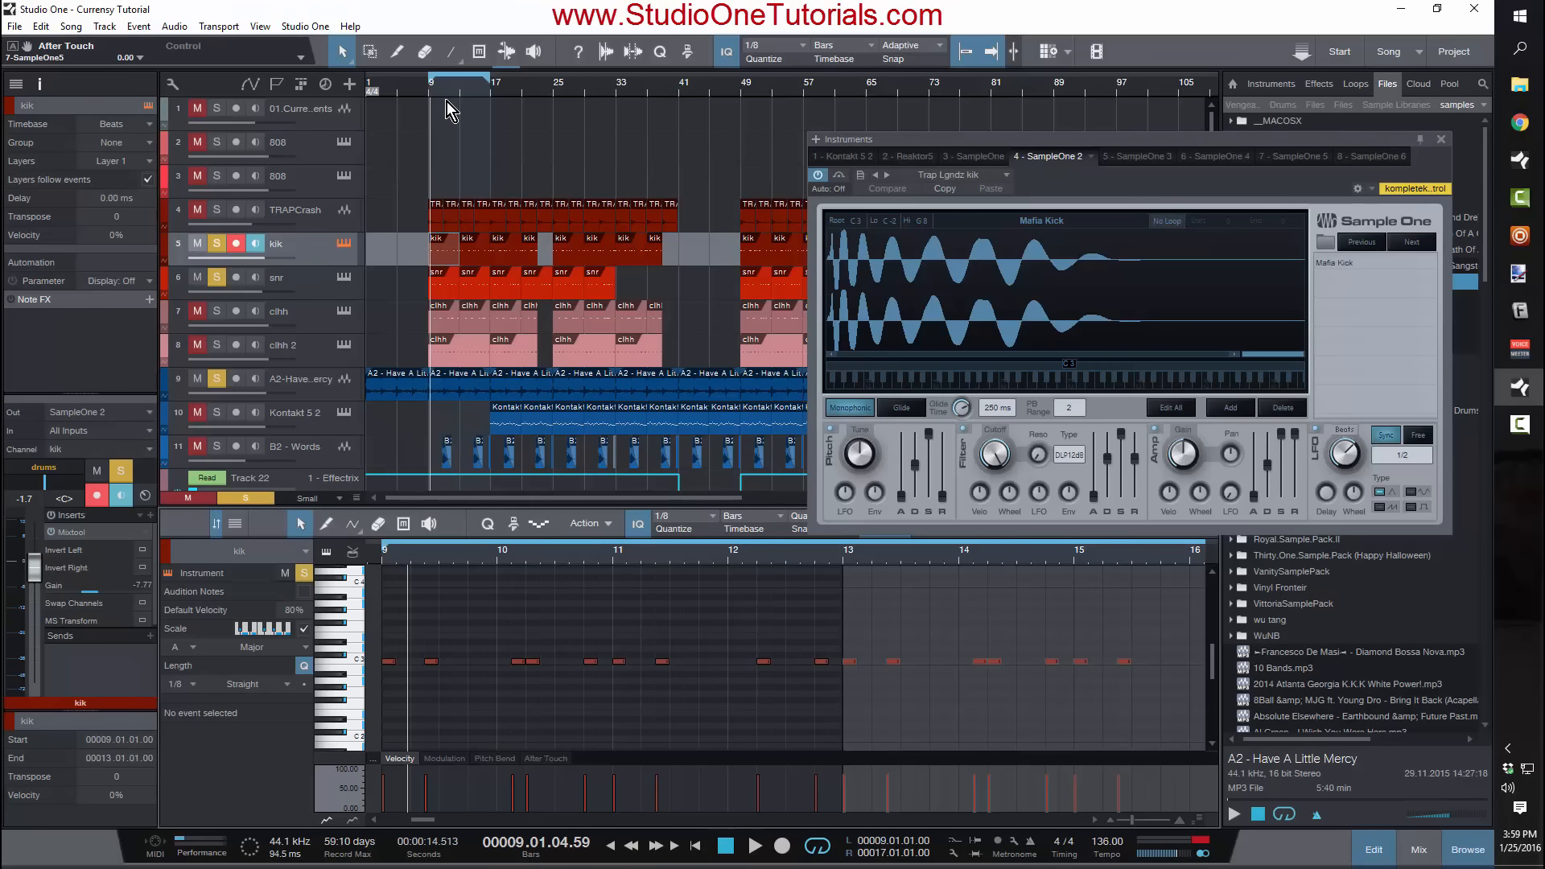
Step: Add the TRAPCrash track to the solo and play the arrangement from bar 9
click(218, 210)
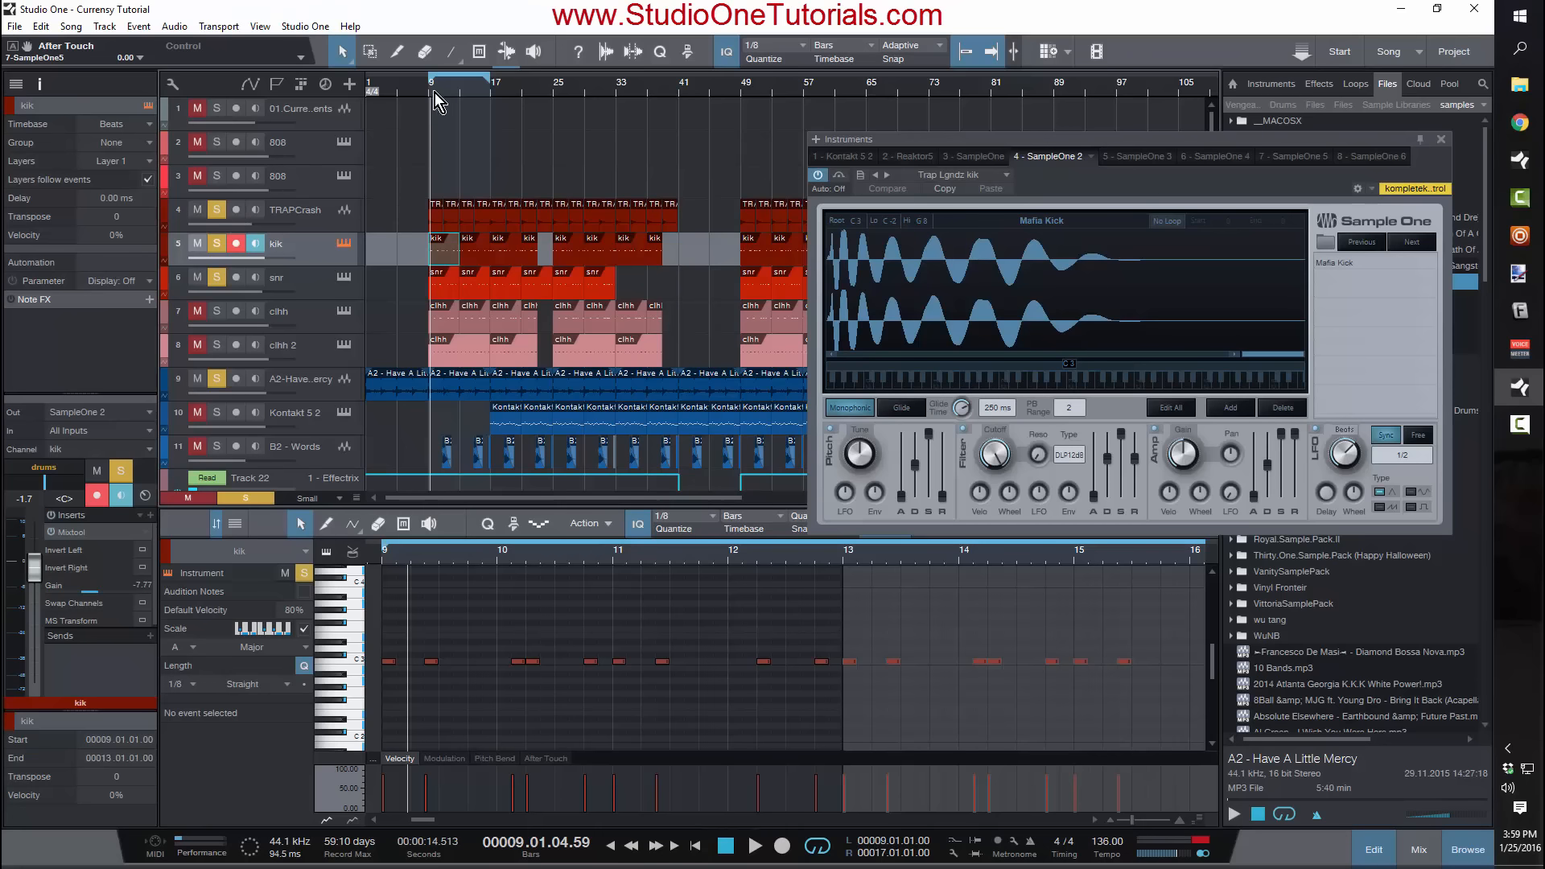
drag(435, 93, 435, 142)
click(397, 88)
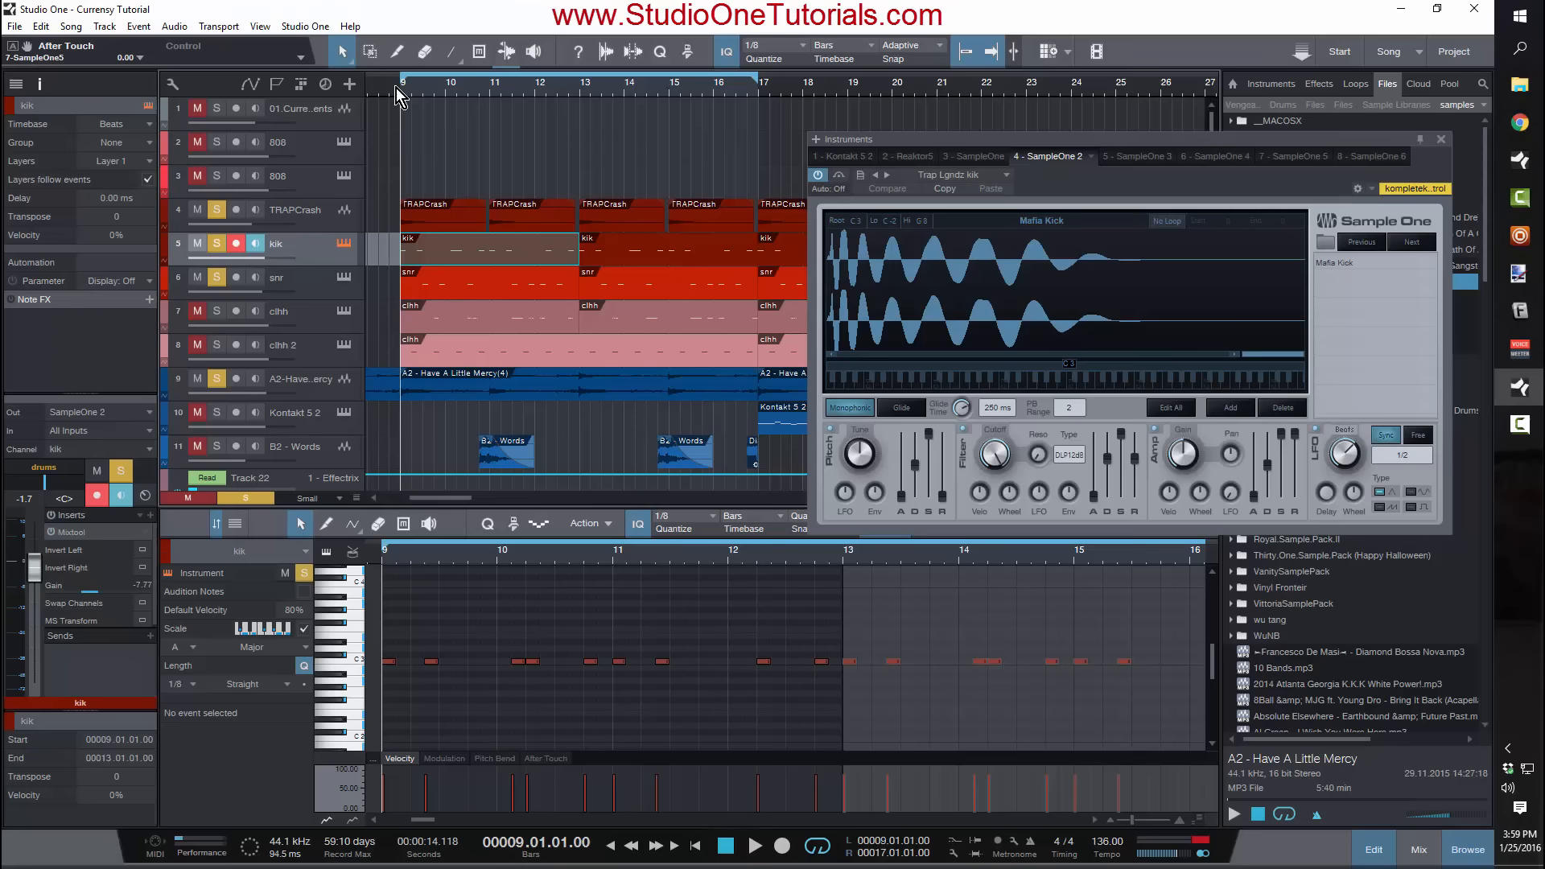
key(space)
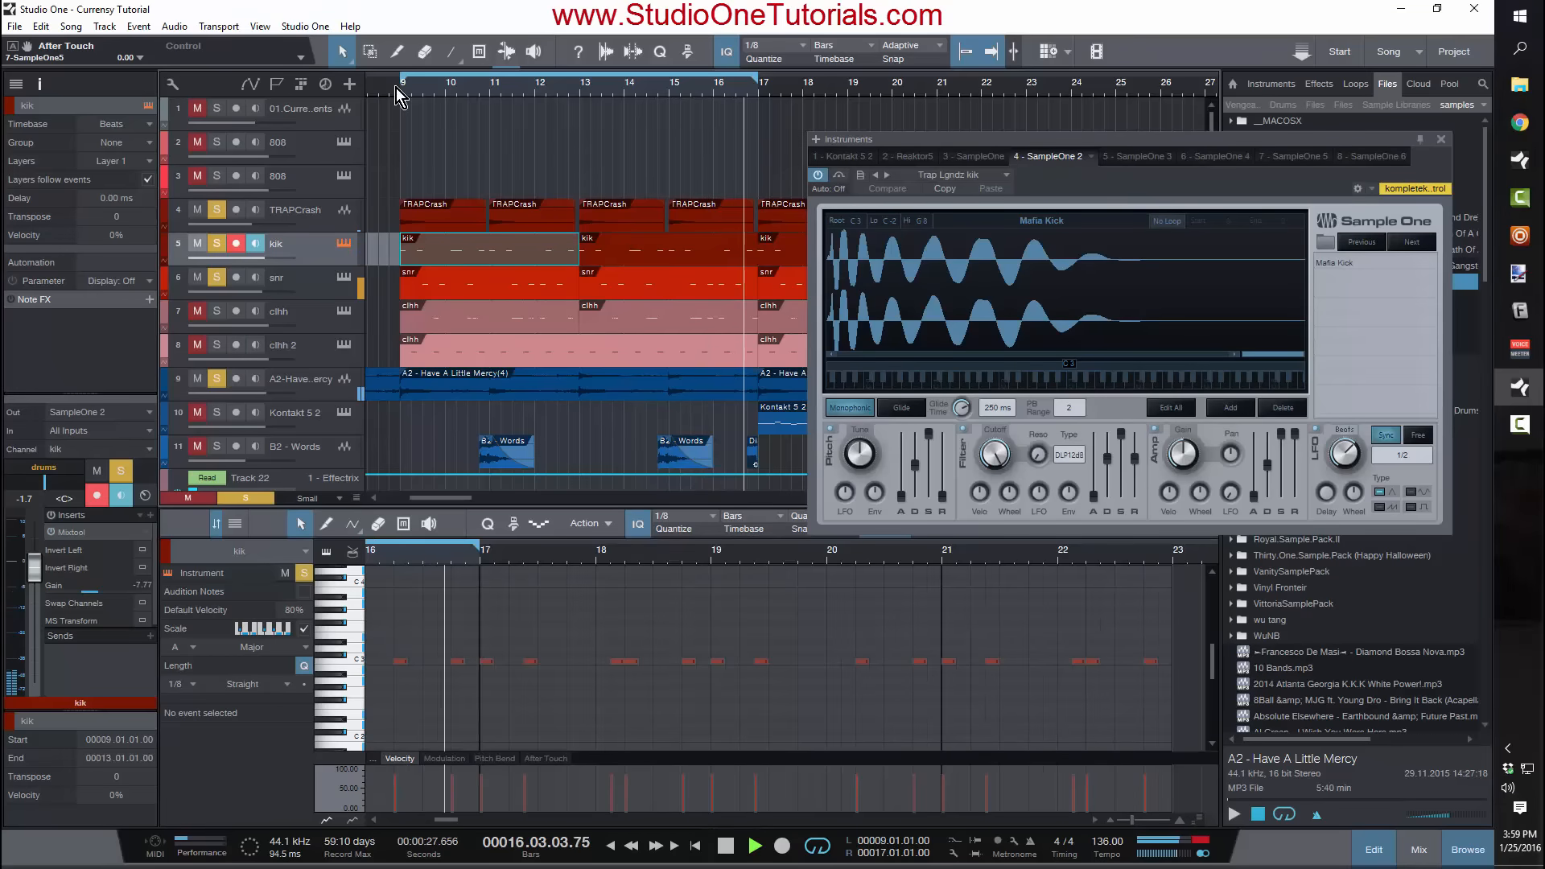
key(space)
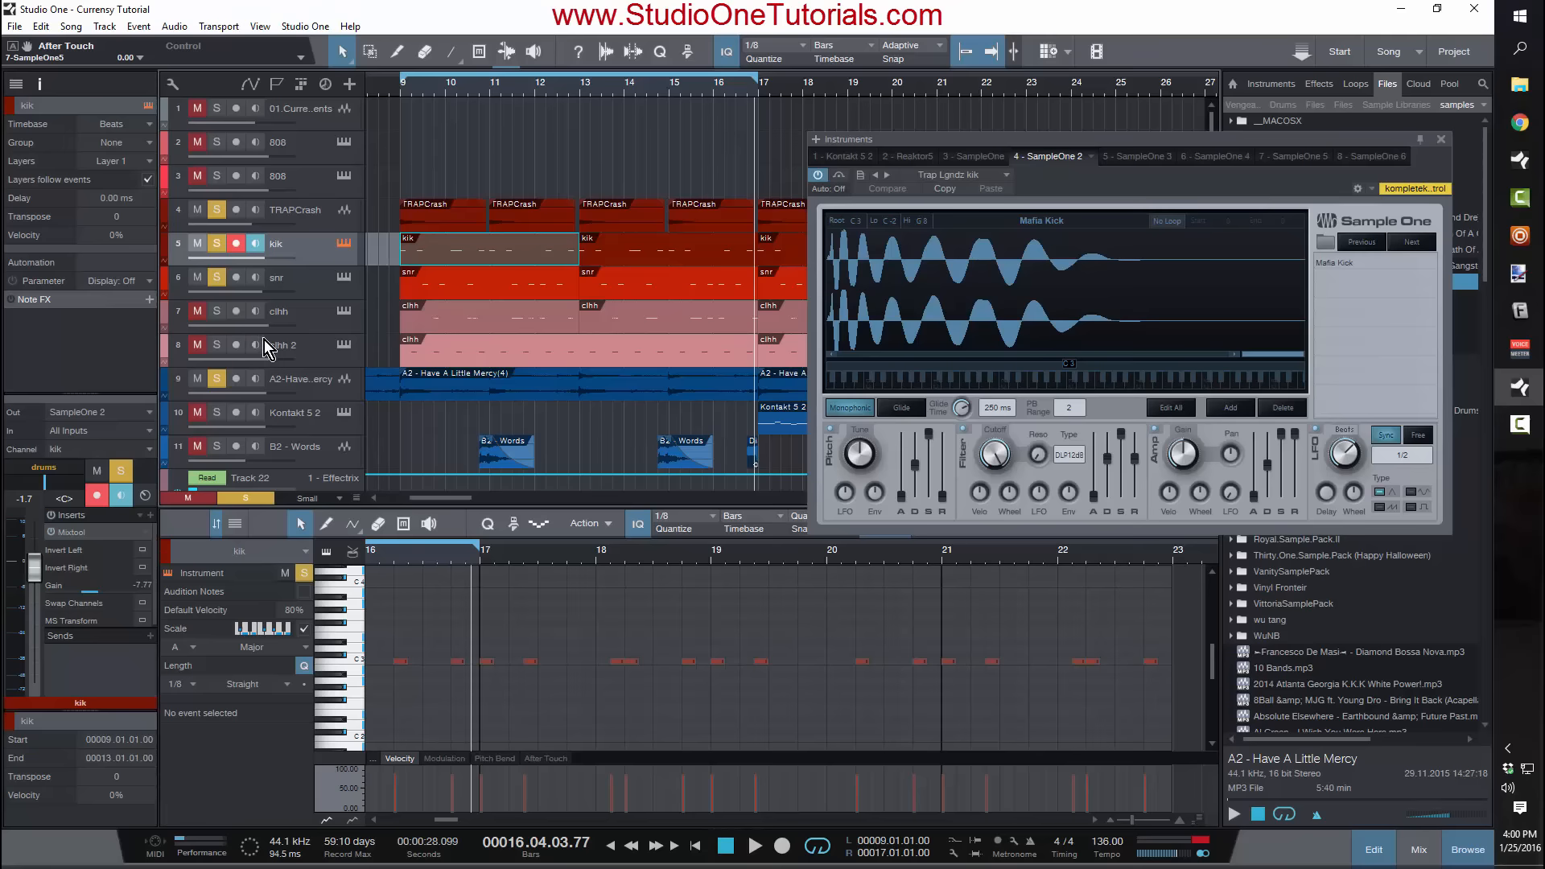
Step: Add the clhh 2 track to the solo, play from bar 9, and show its notes and SampleOne instrument
click(219, 346)
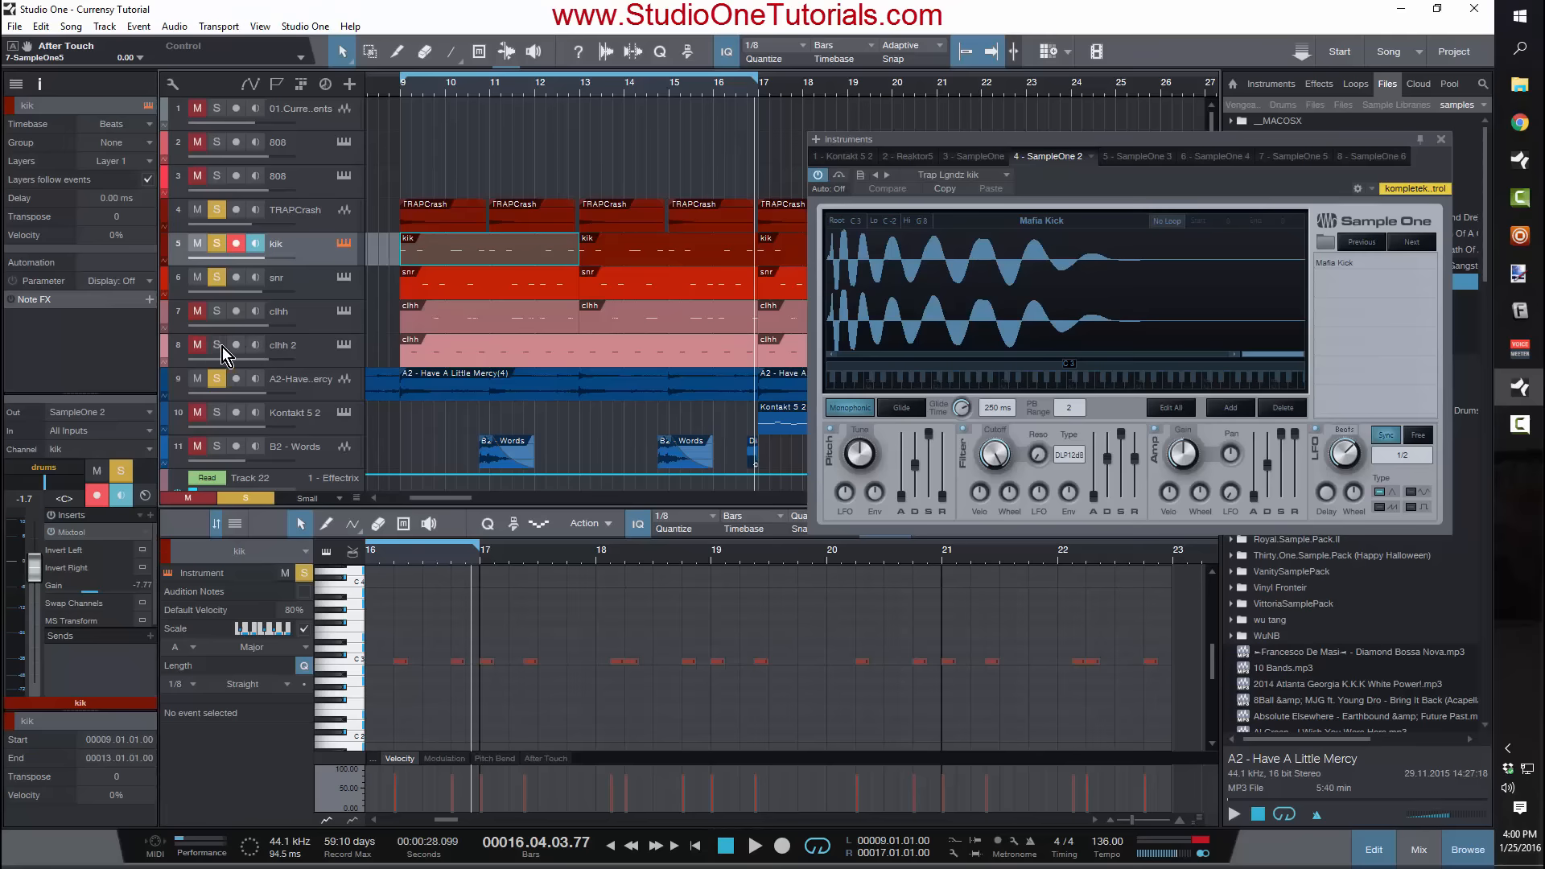
click(400, 93)
key(space)
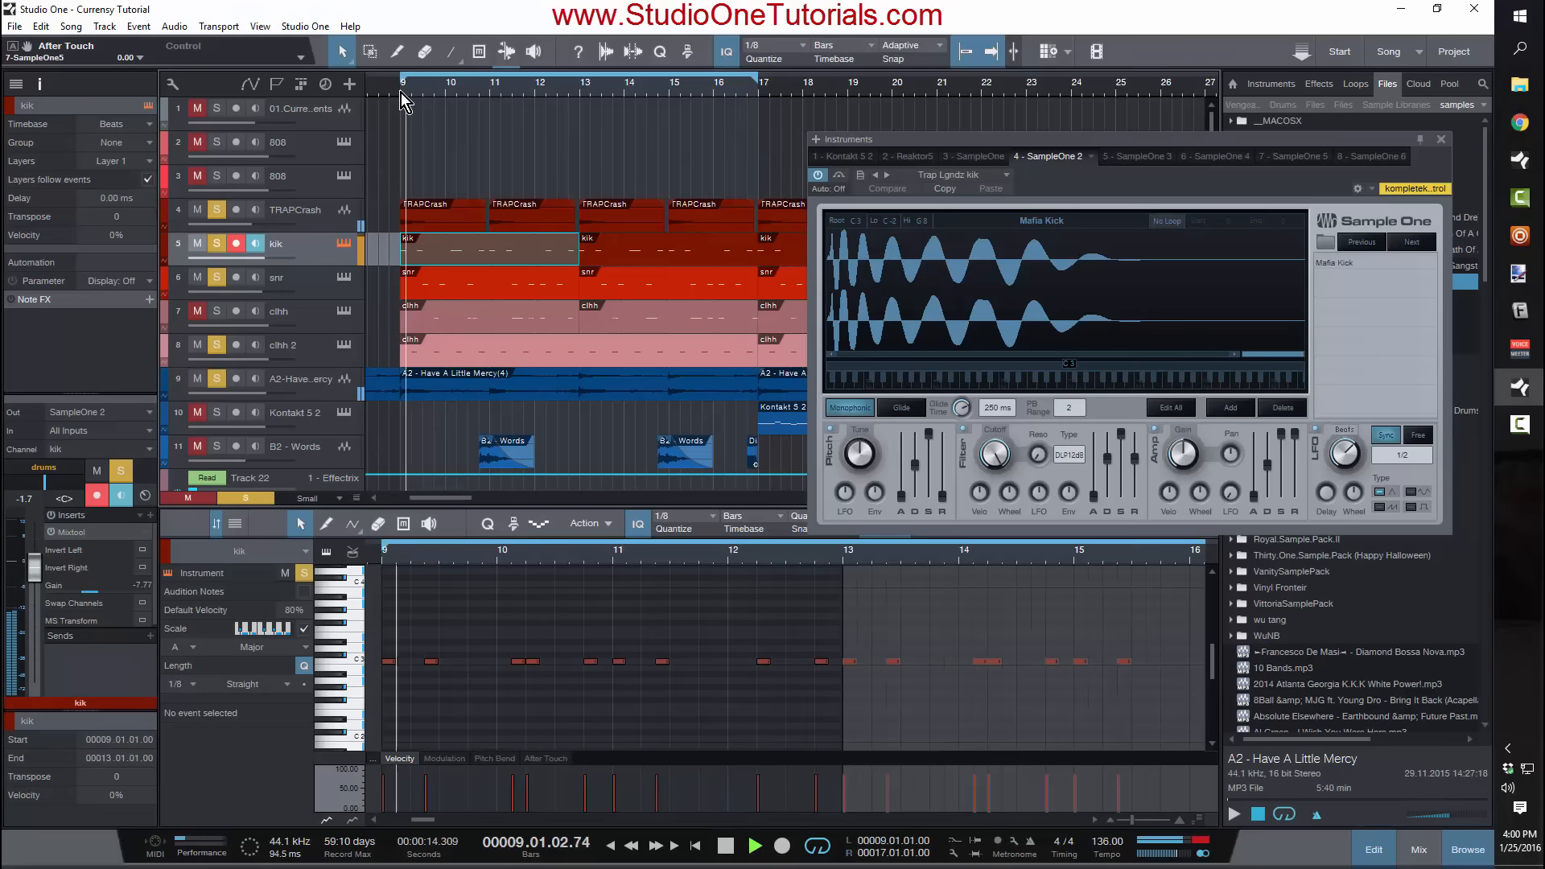
click(335, 356)
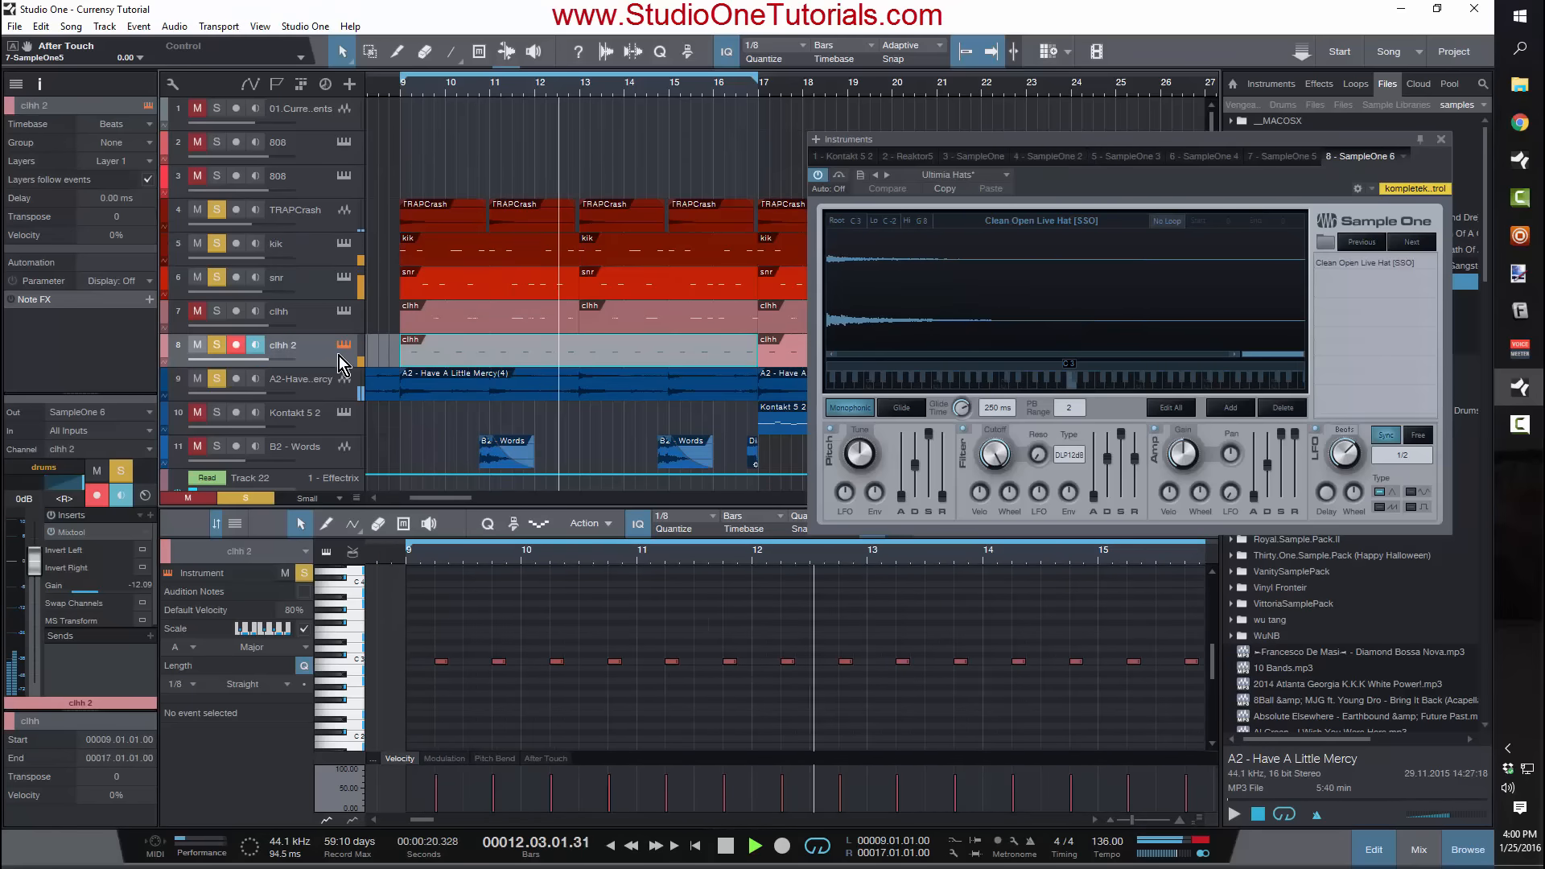
click(344, 347)
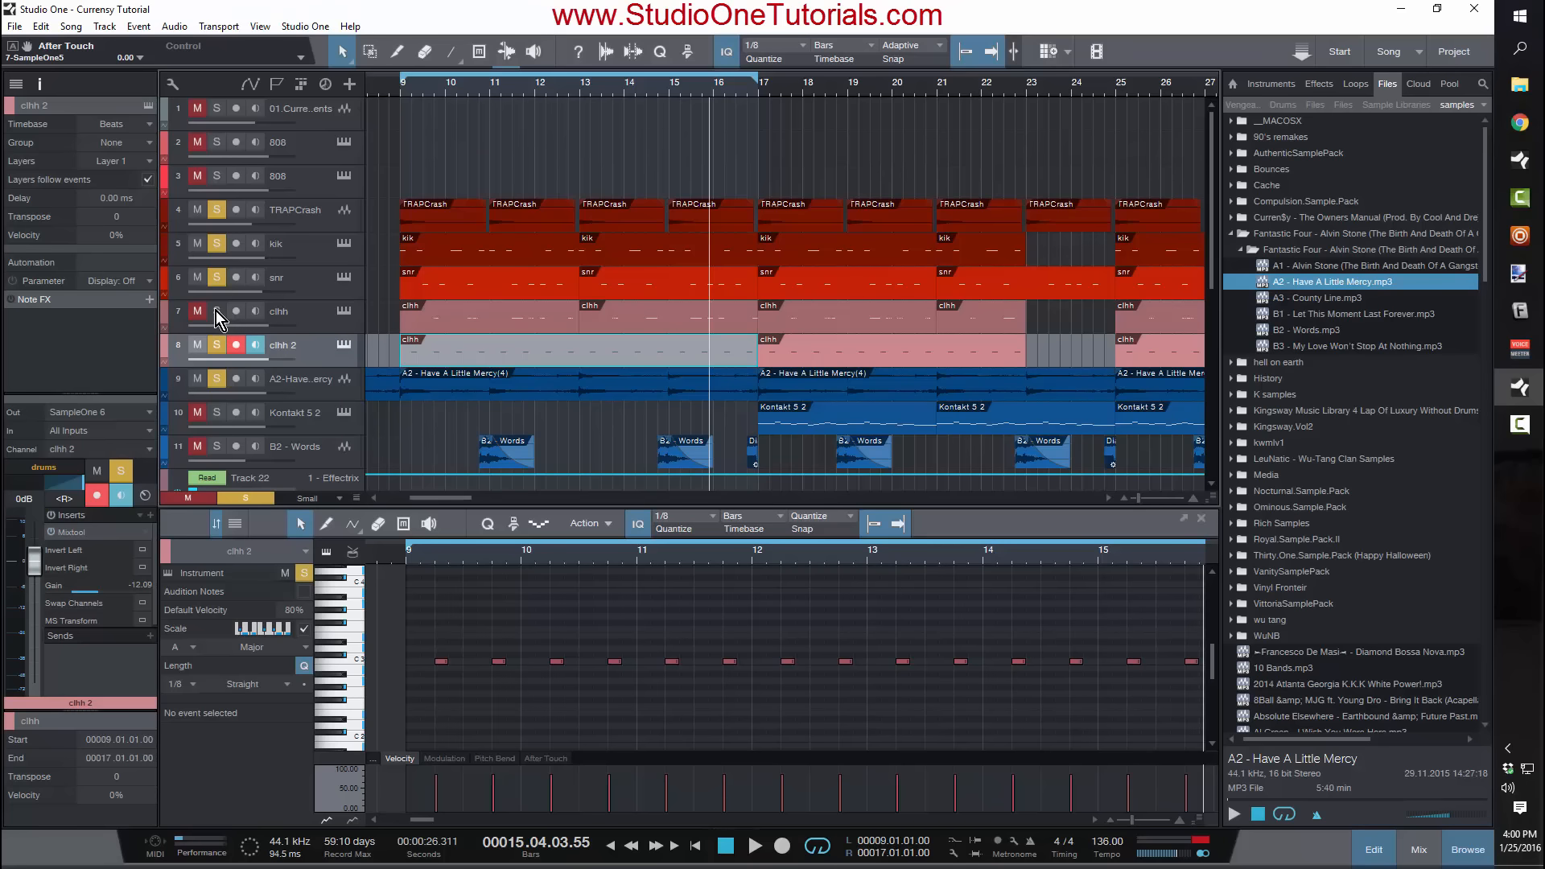
Step: Add the clhh track to the solo, play from bar 9, and show the note pattern of its bar 9 event
click(402, 93)
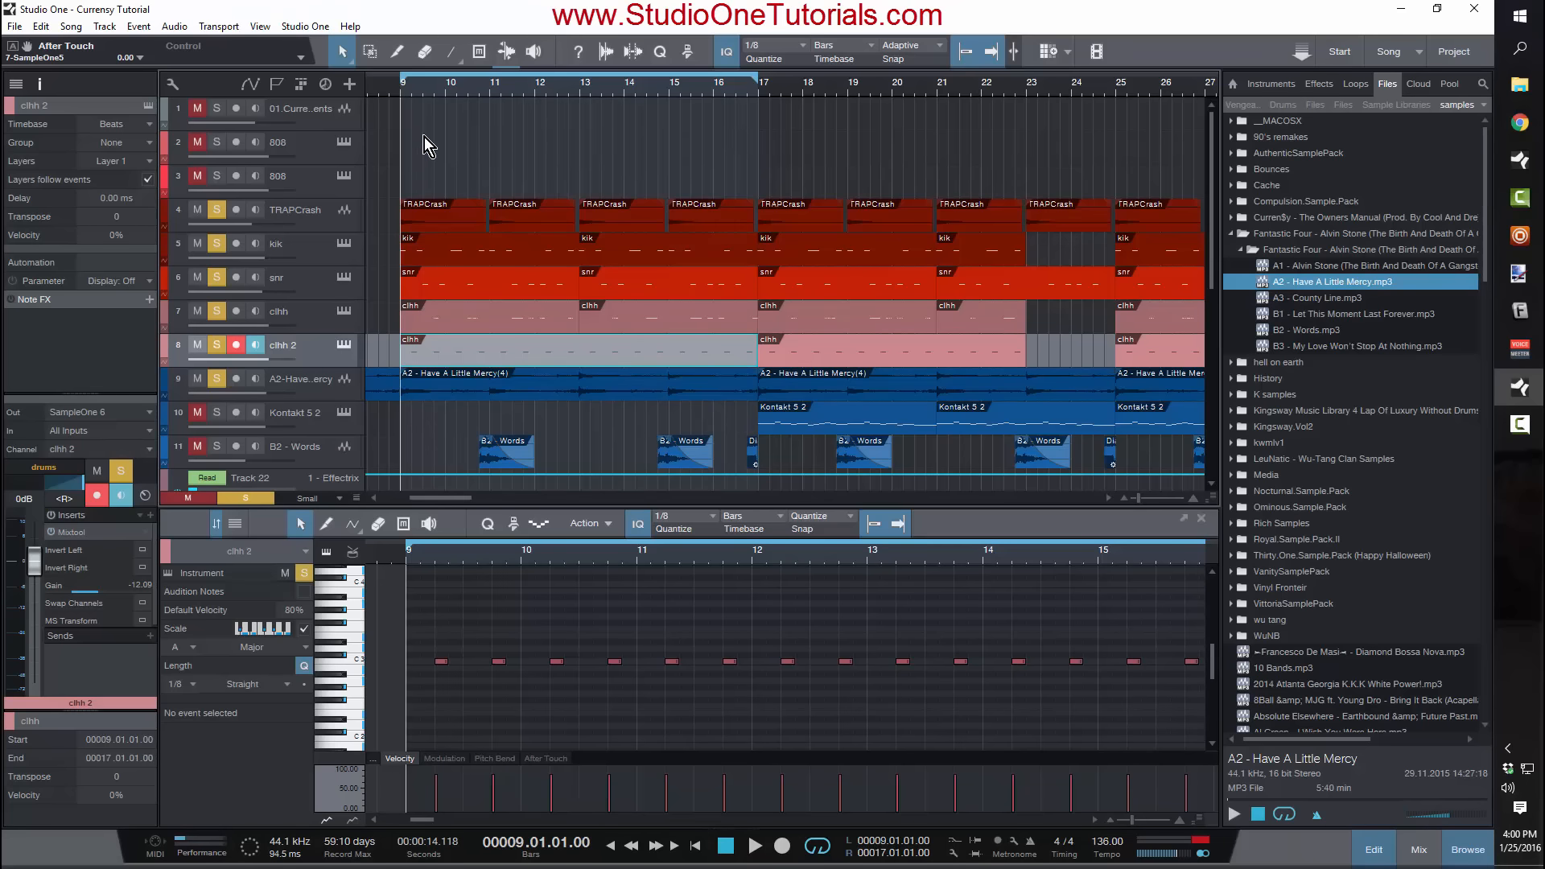
key(space)
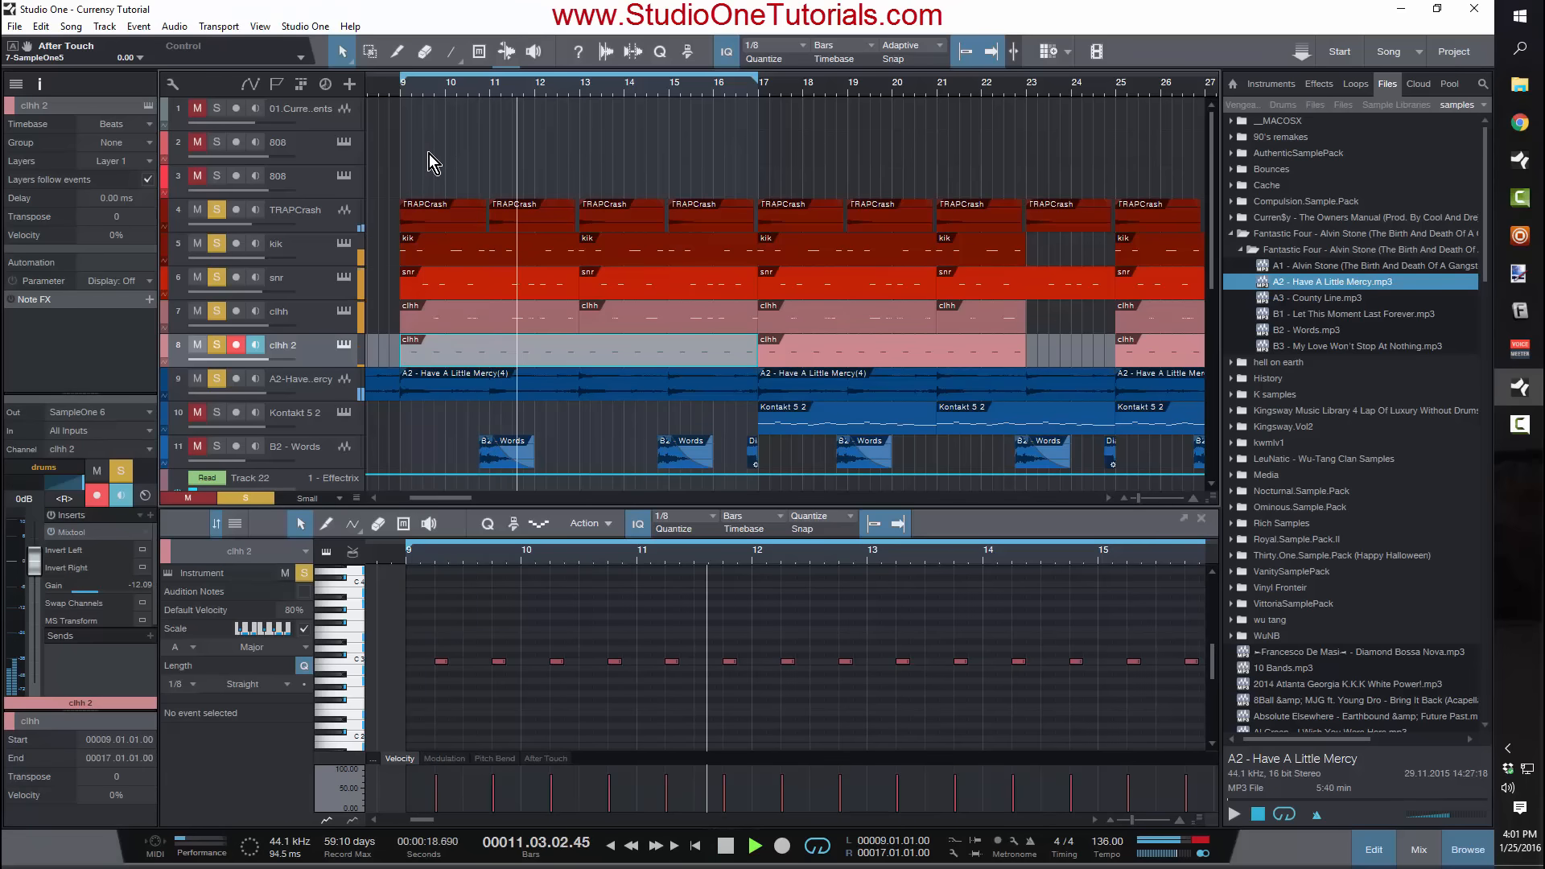
key(space)
click(483, 319)
mouse_move(834, 552)
mouse_down()
mouse_move(834, 582)
mouse_move(828, 571)
mouse_up()
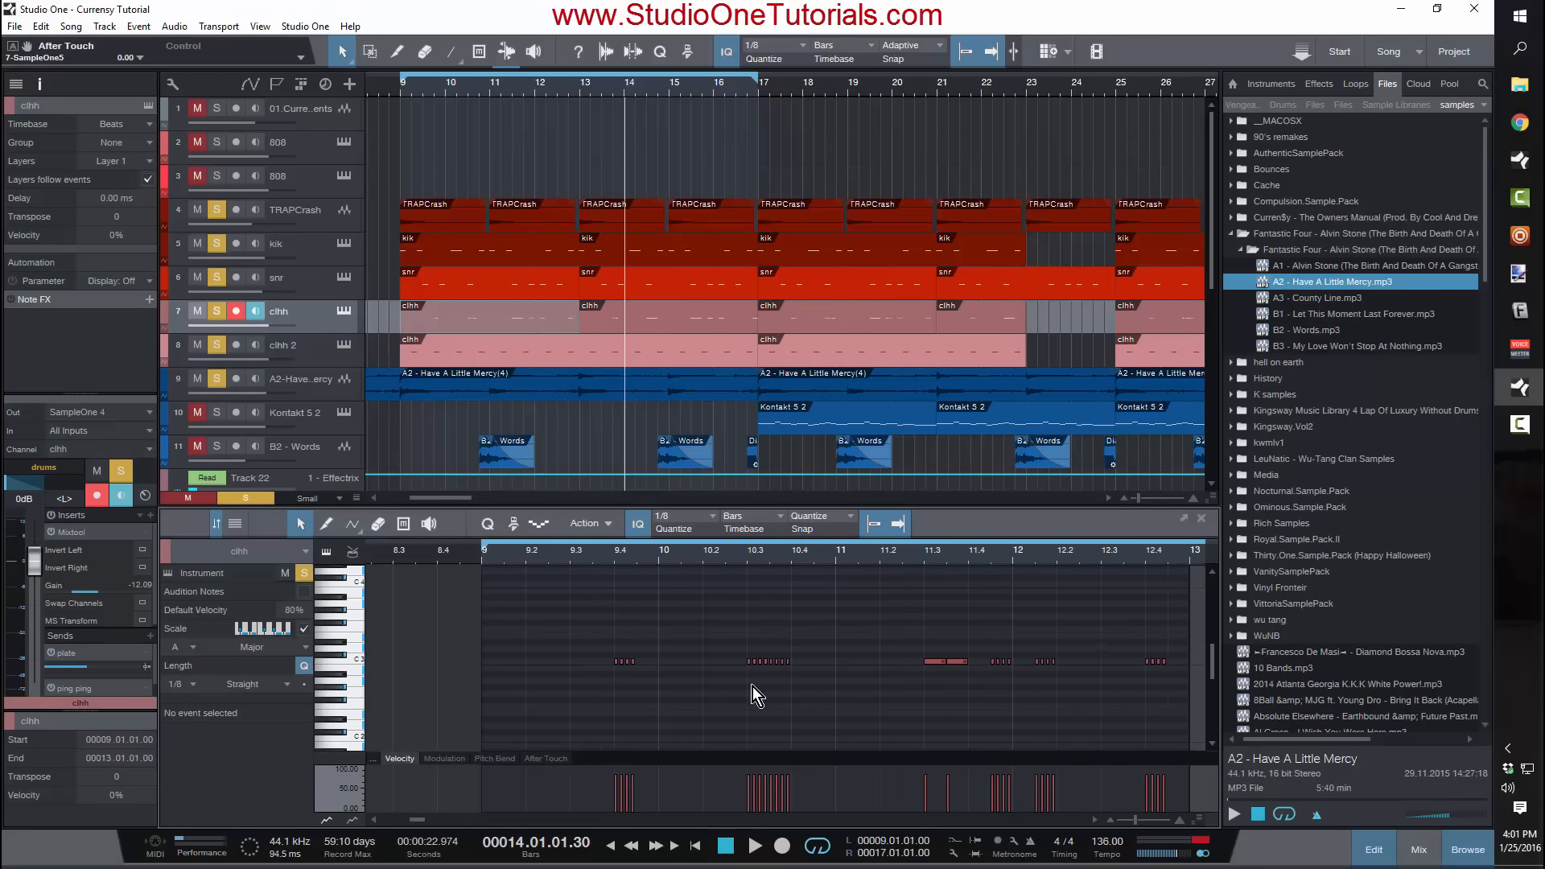
click(481, 558)
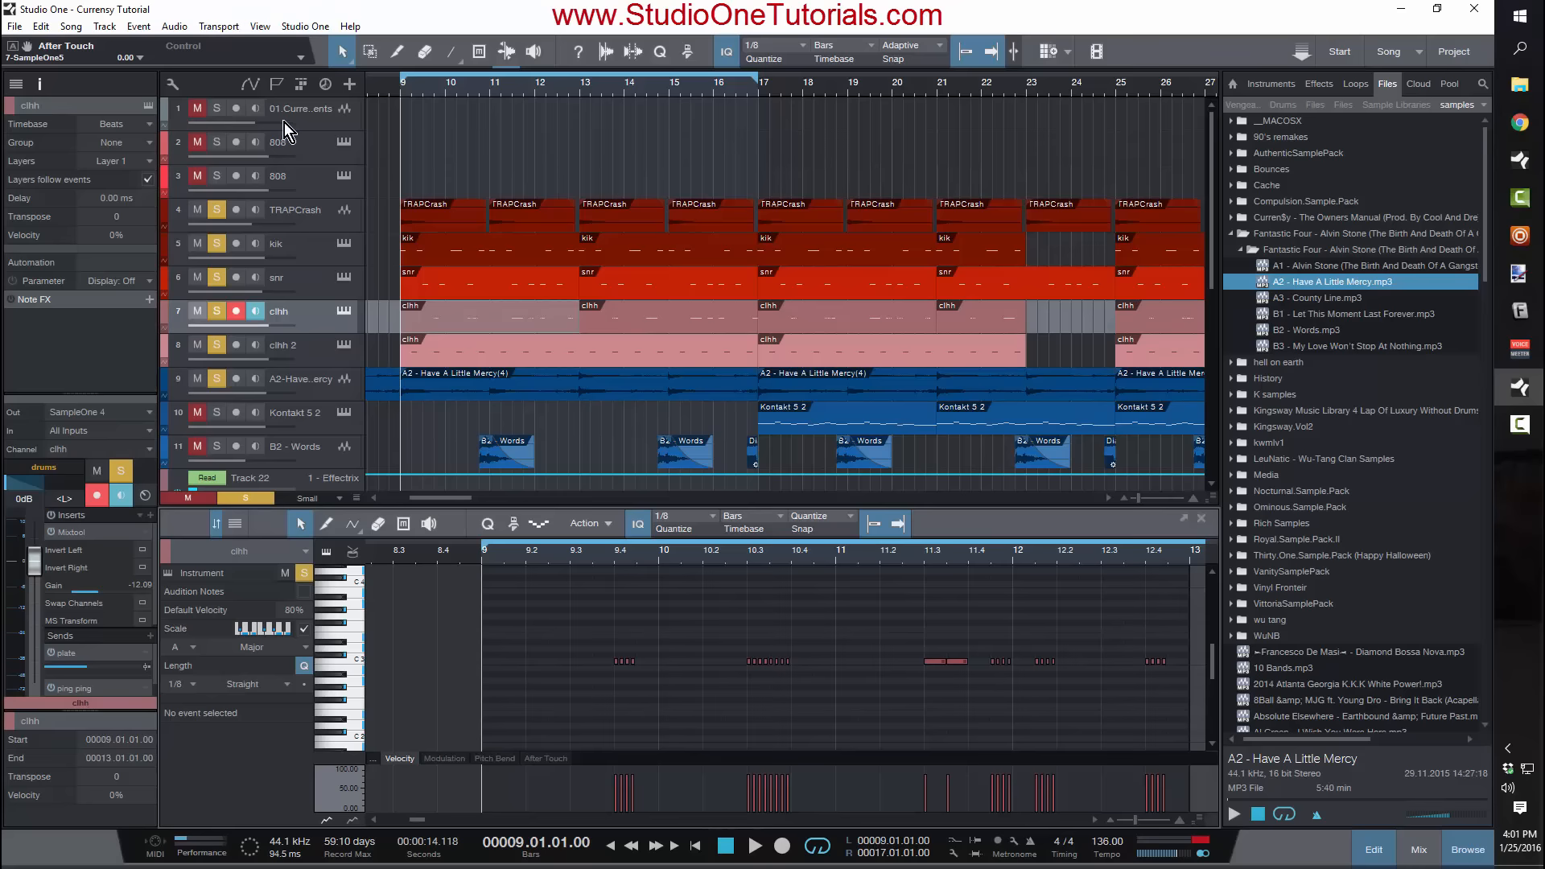
Step: Play the soloed drums and sample again from bar 9 to hear both hi-hat tracks together
drag(428, 95, 482, 71)
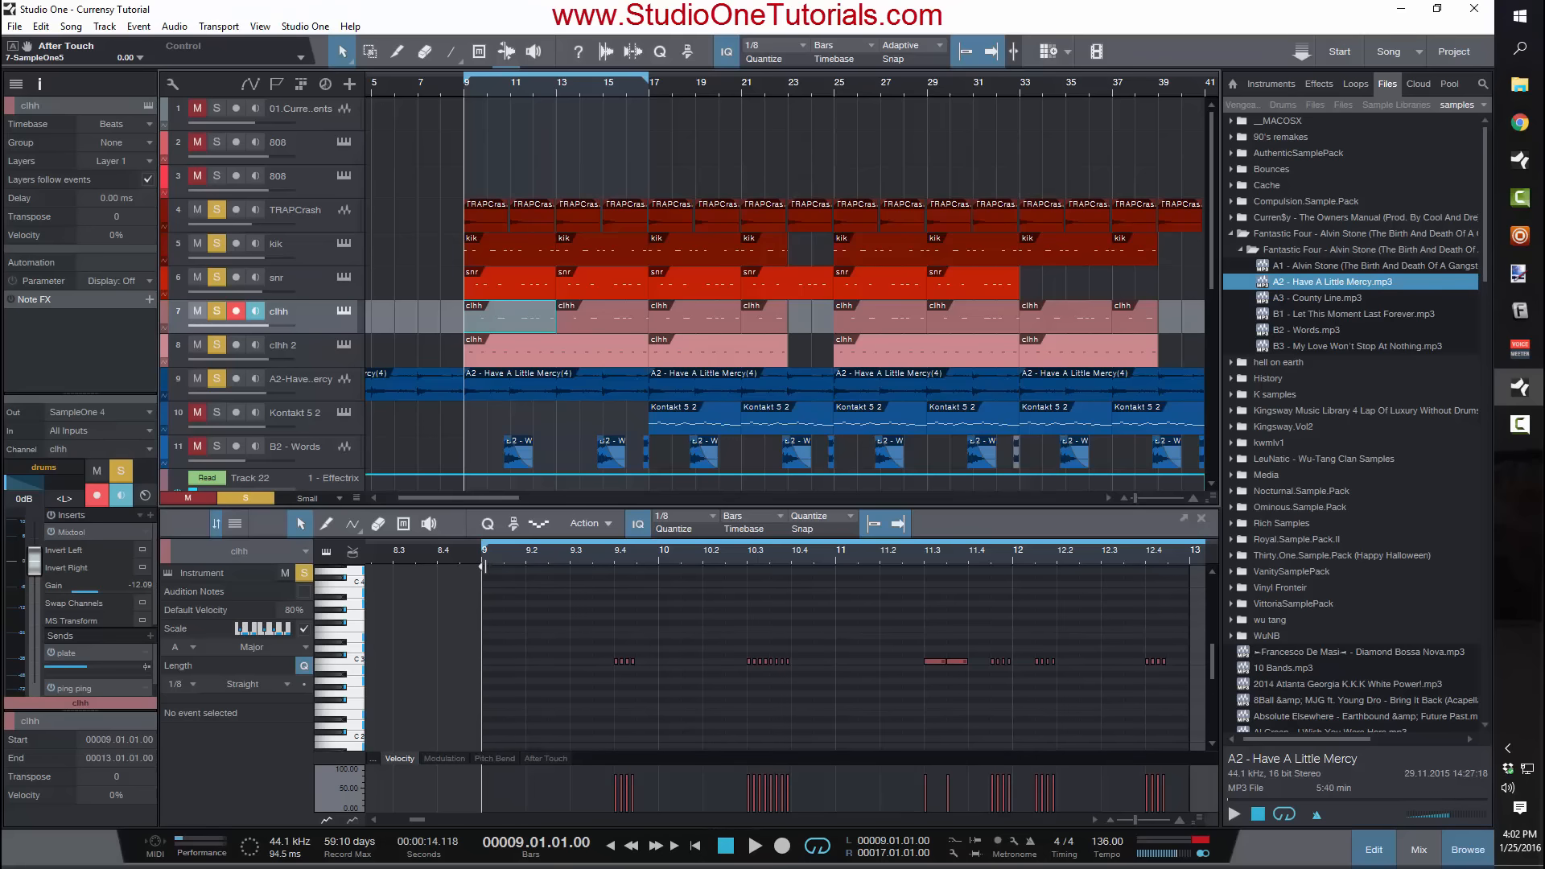
key(space)
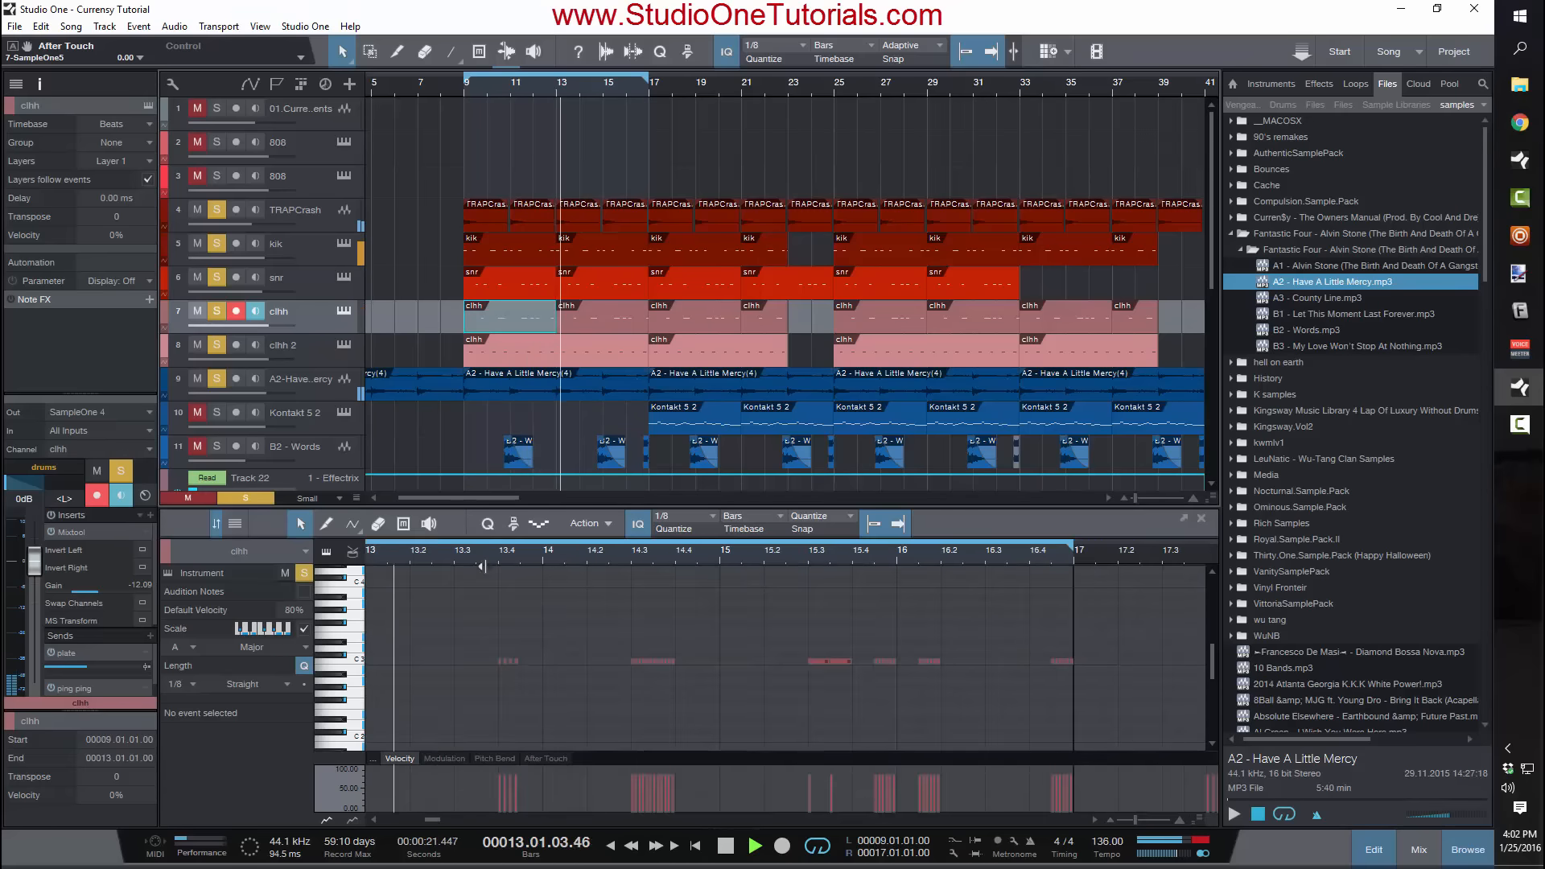
key(space)
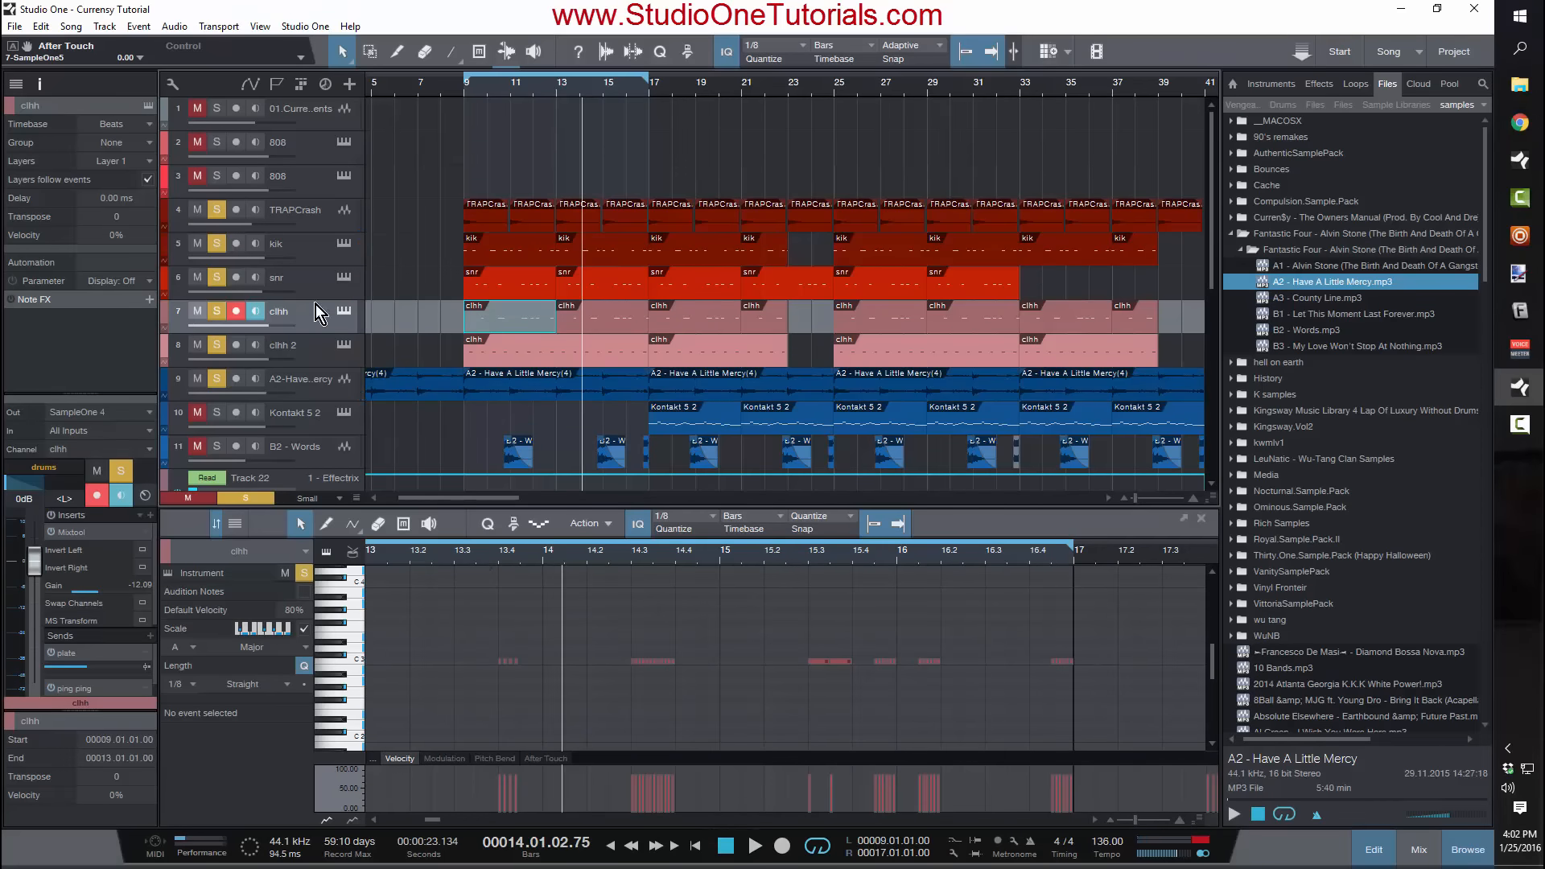
Step: Compare the clhh and clhh 2 hi-hat tracks by selecting them alternately
click(319, 354)
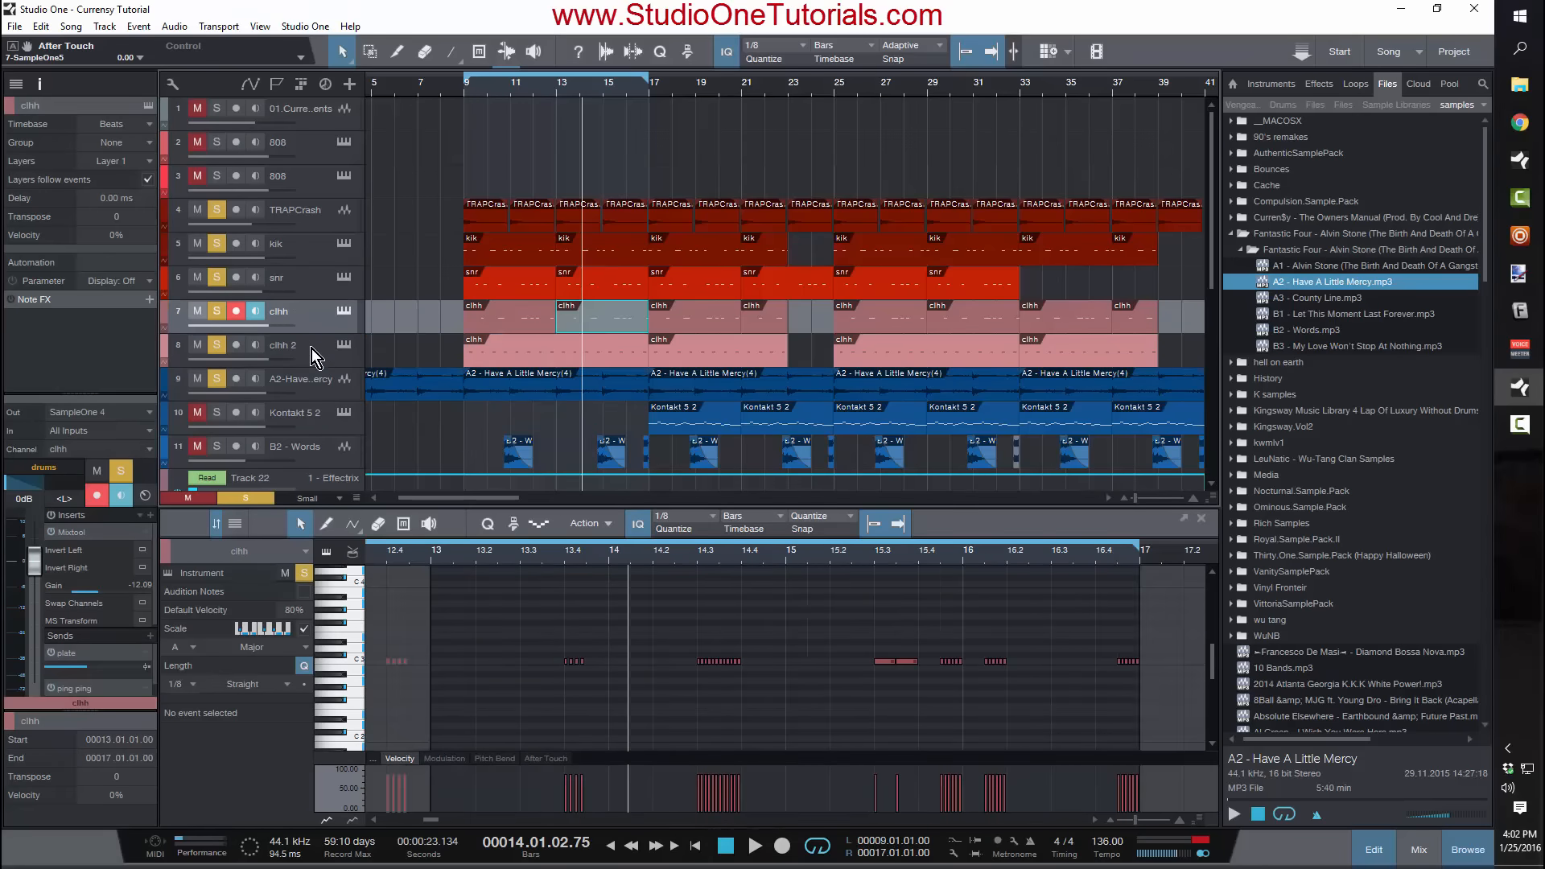
click(312, 328)
click(312, 349)
click(314, 327)
click(312, 355)
click(316, 326)
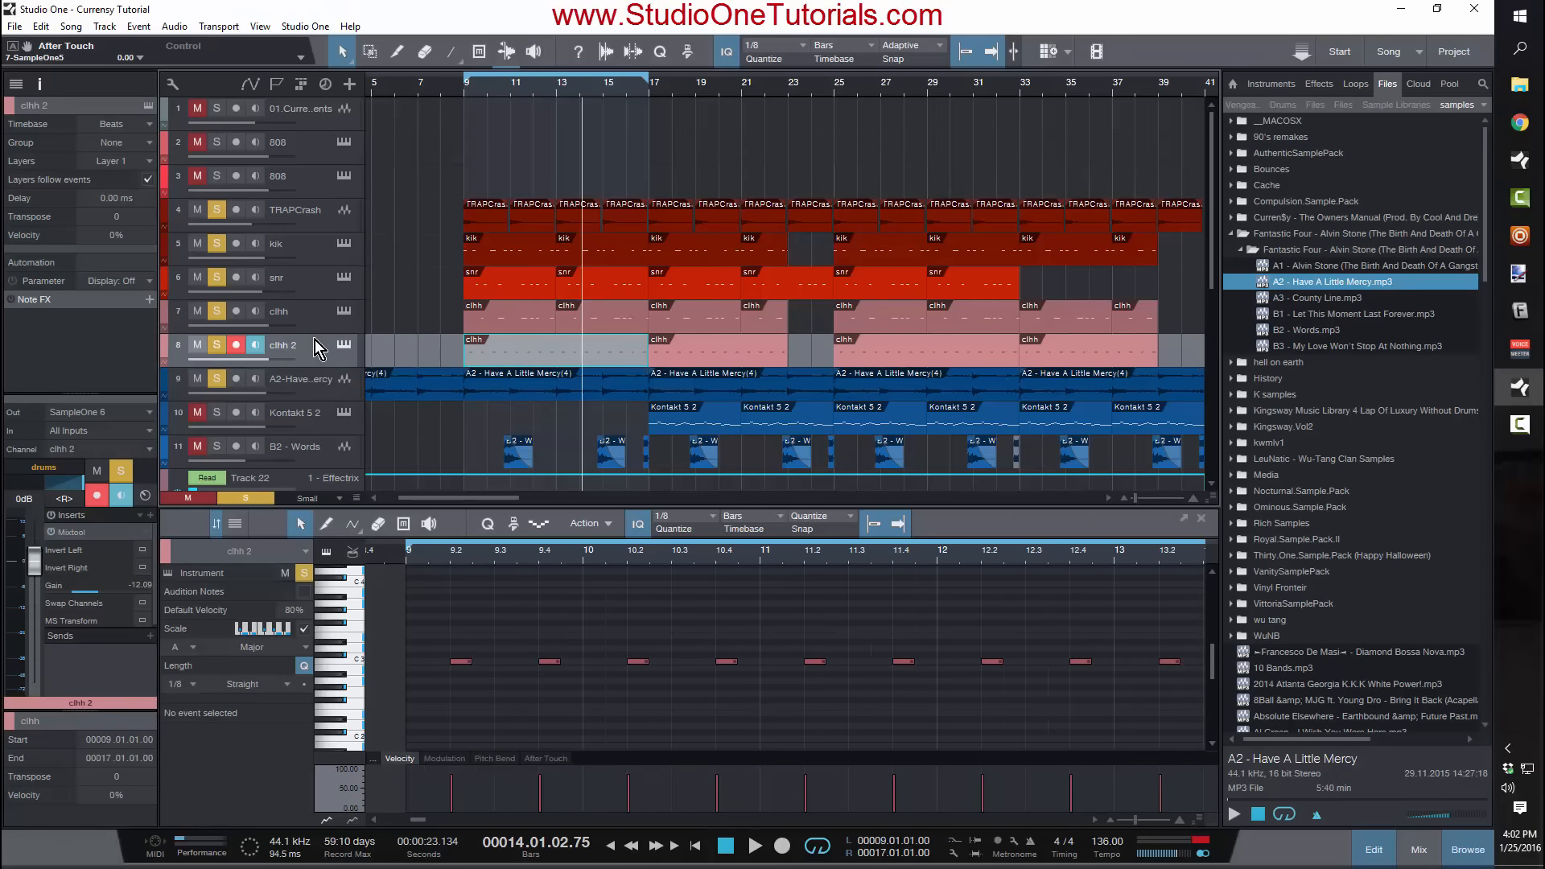
click(316, 325)
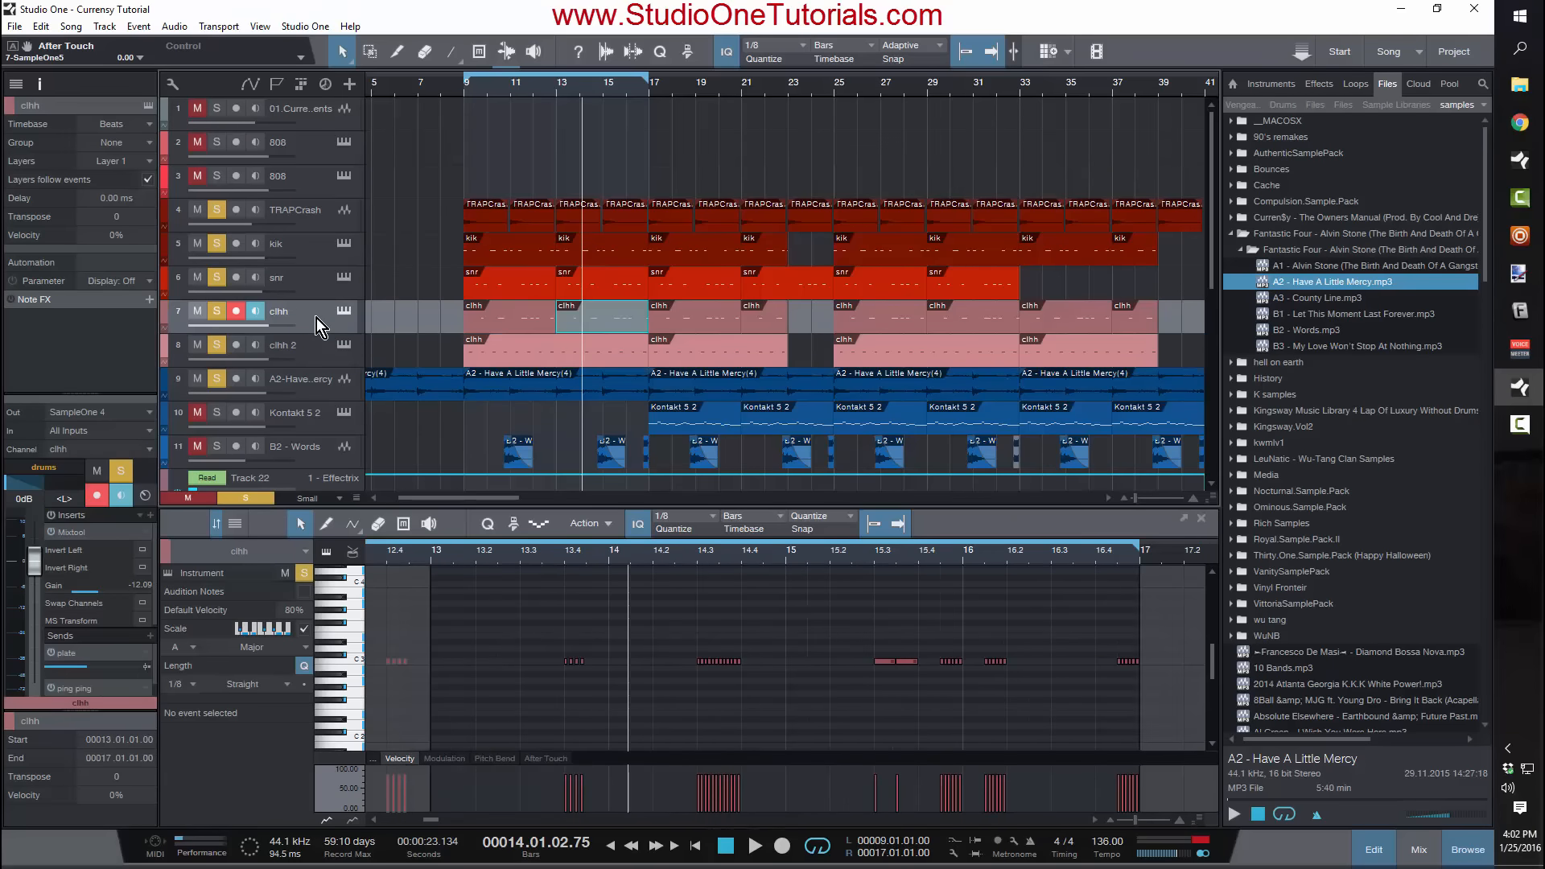
Step: Set the loop range to bars 17 to 25 and play the soloed tracks from bar 17
scroll(317, 317, down, 3)
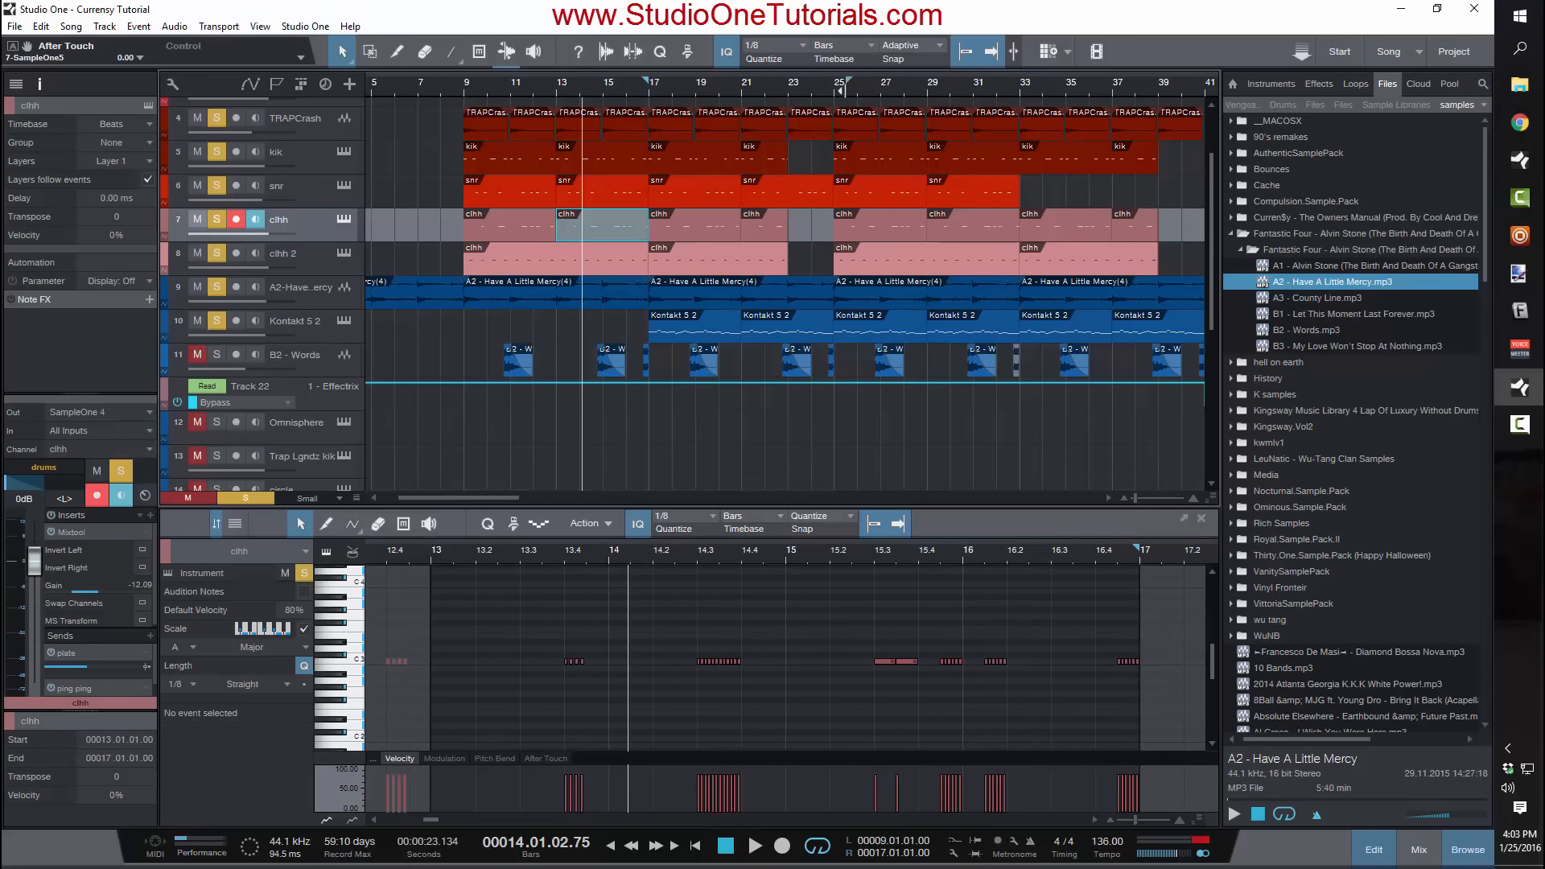
drag(839, 88, 648, 89)
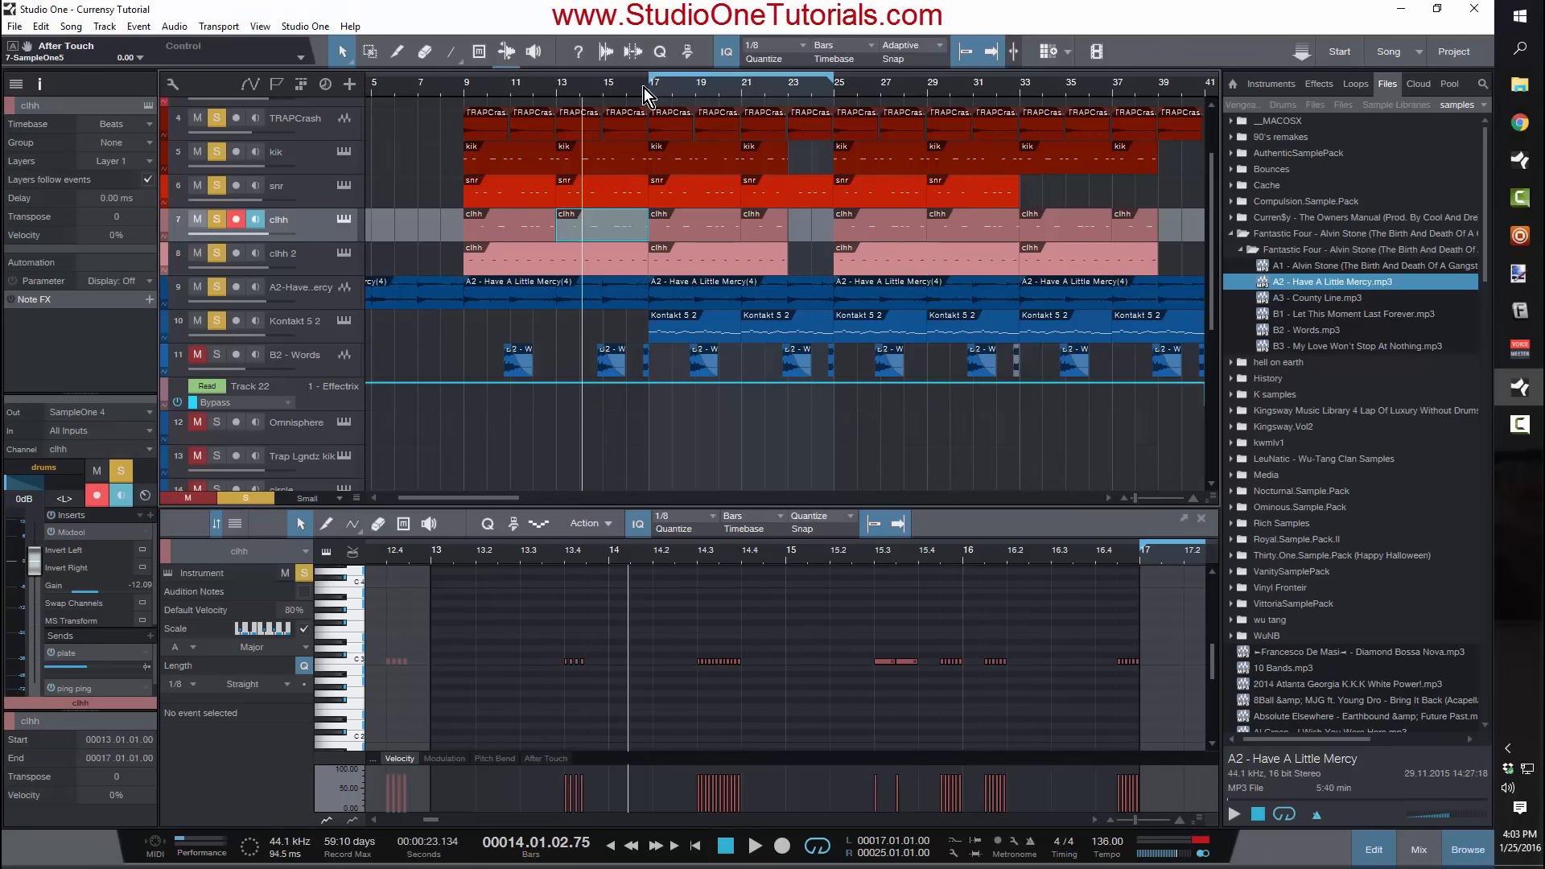
key(space)
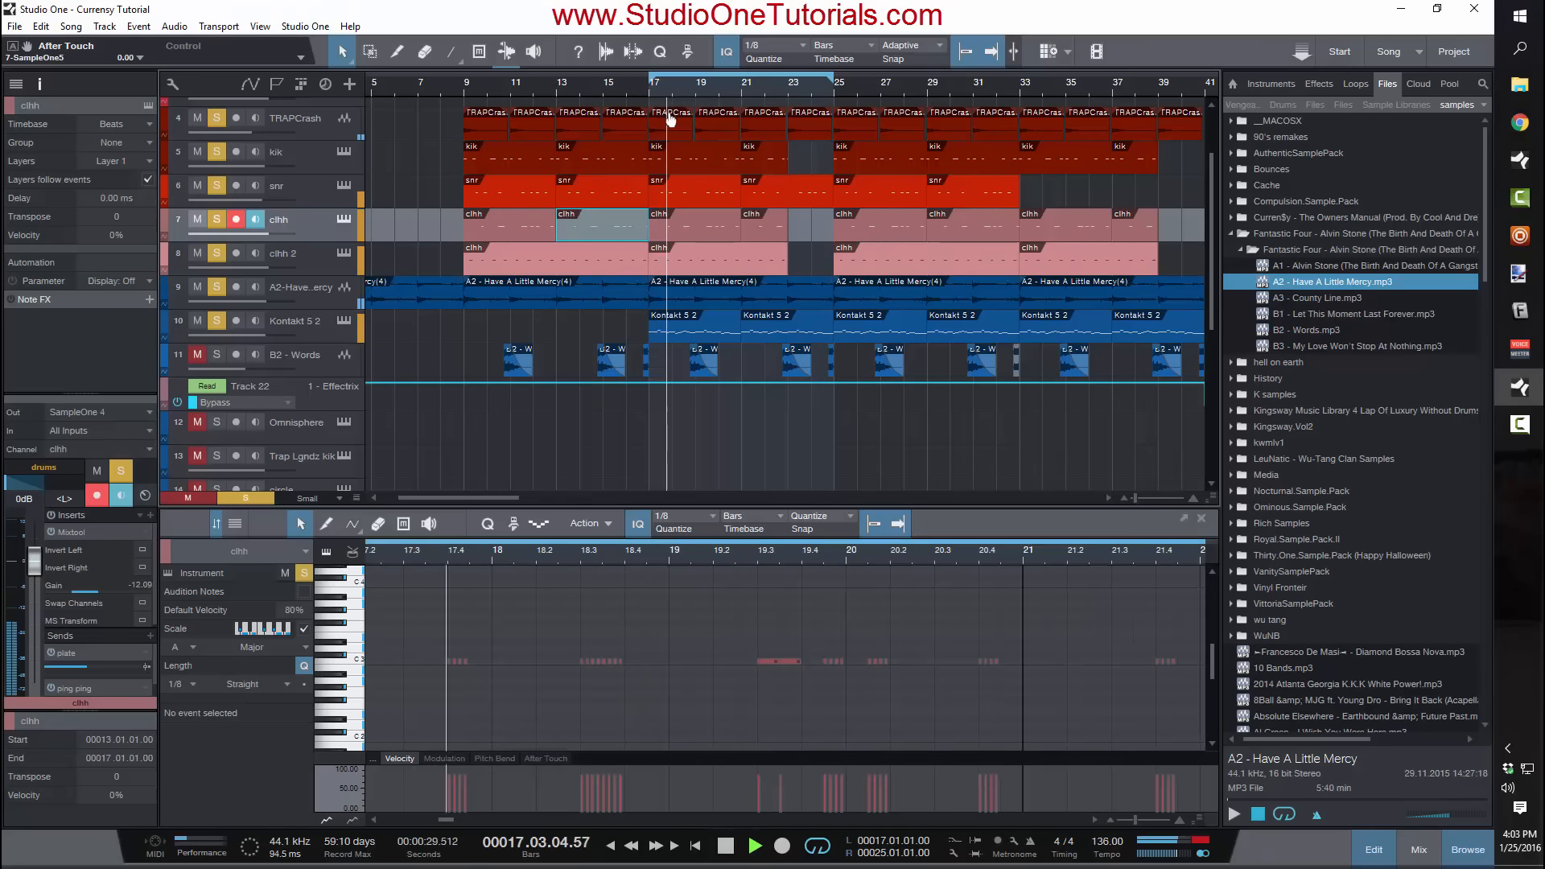
Step: Show the notes of the Kontakt 5 2 event at bar 17 and shorten the loop range to bars 17 to 21
click(694, 328)
drag(833, 78, 741, 78)
key(space)
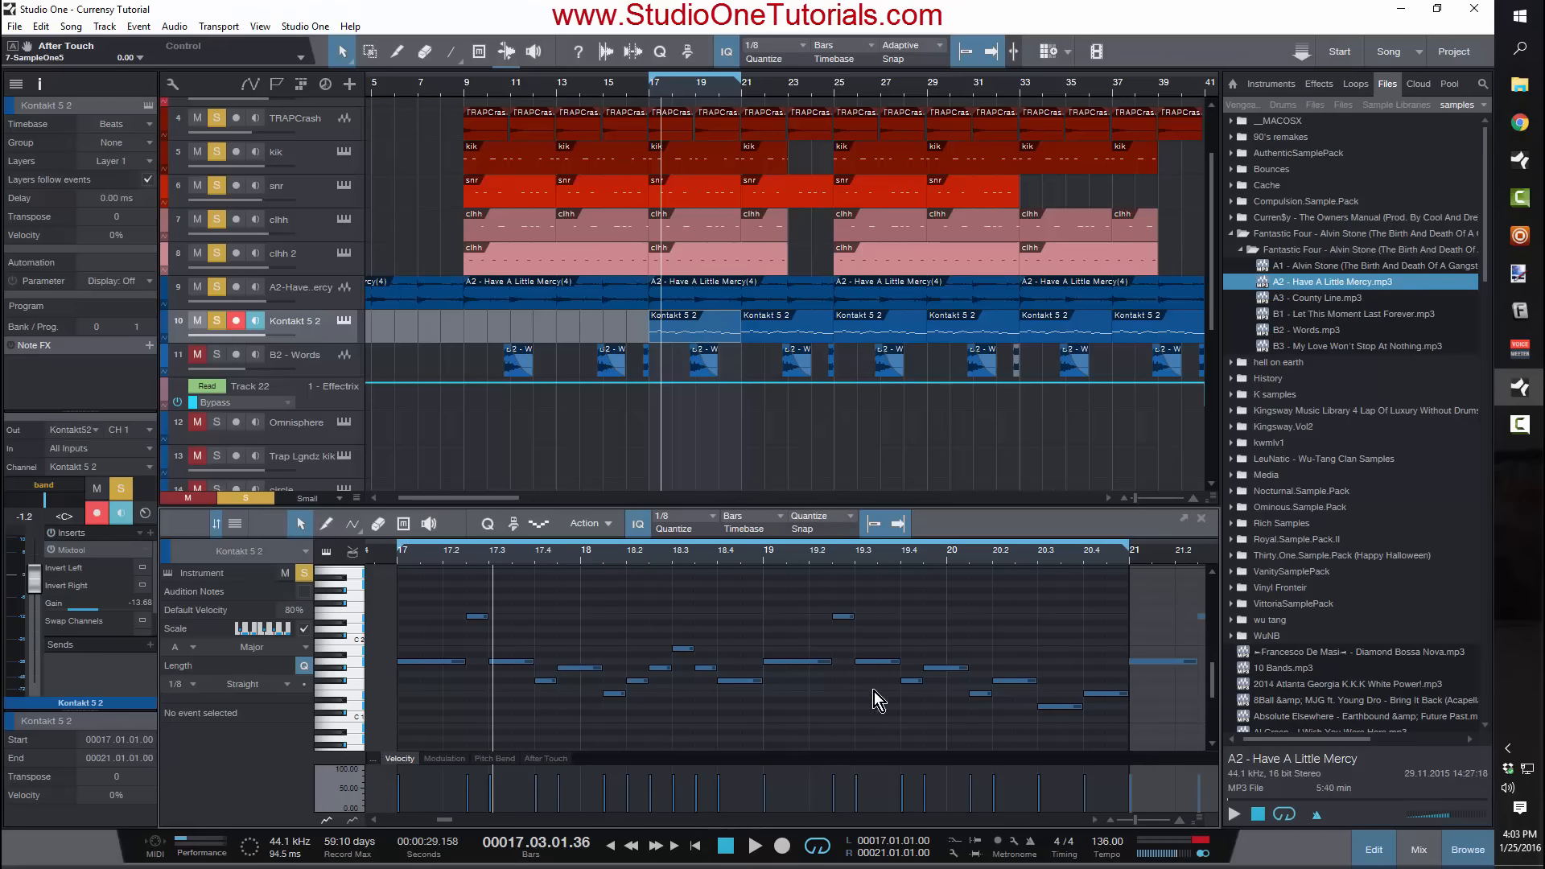
Step: Play the Kontakt 5 2 part with the drums and sample from bar 17, and mute its track to compare
click(400, 559)
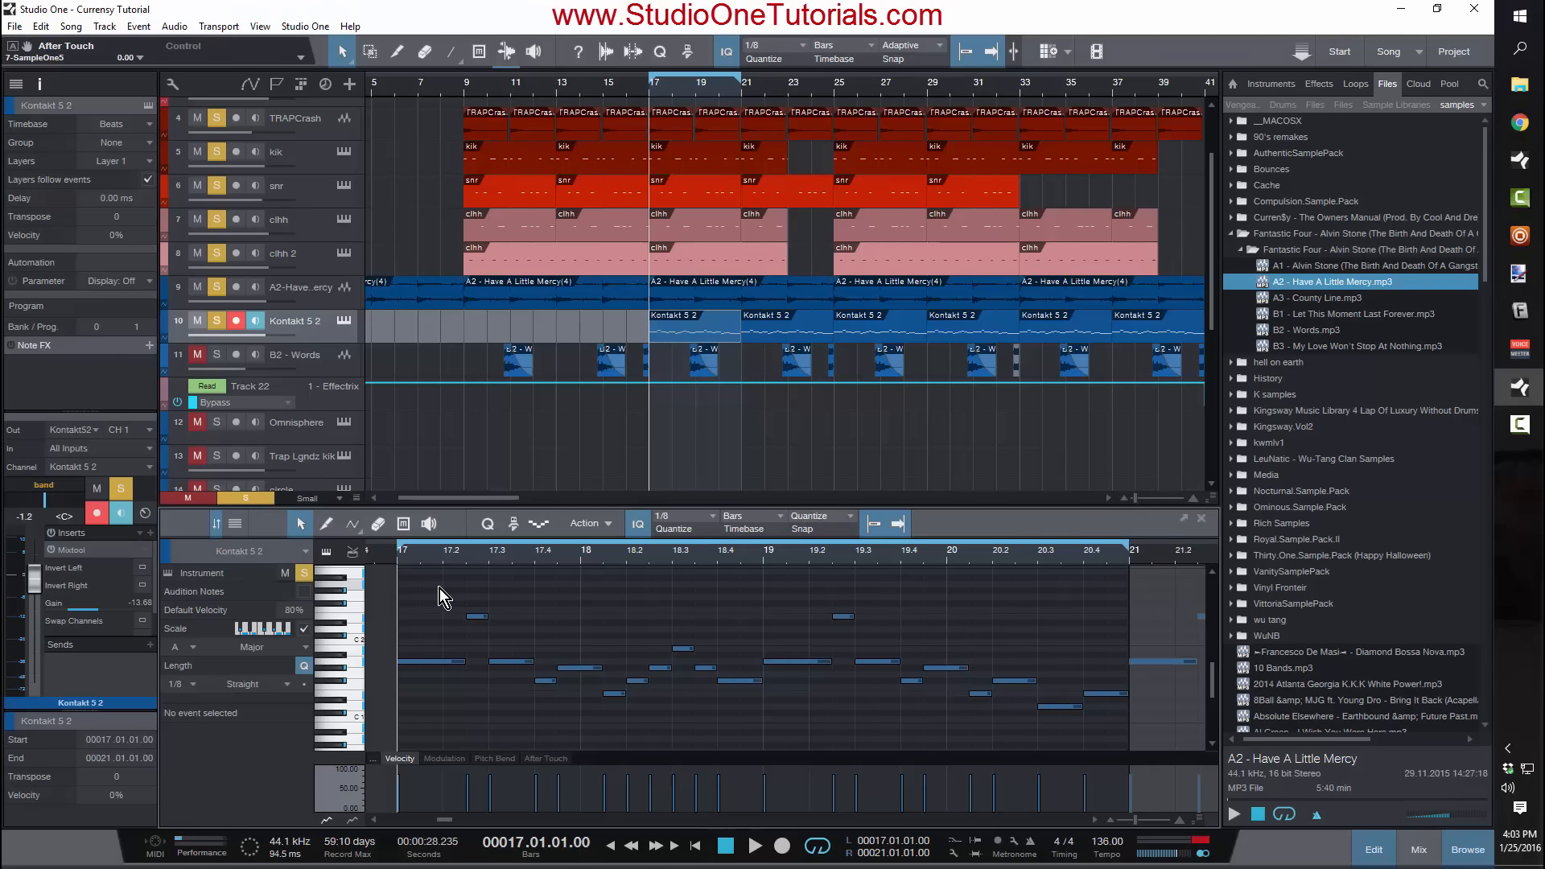
key(space)
click(198, 320)
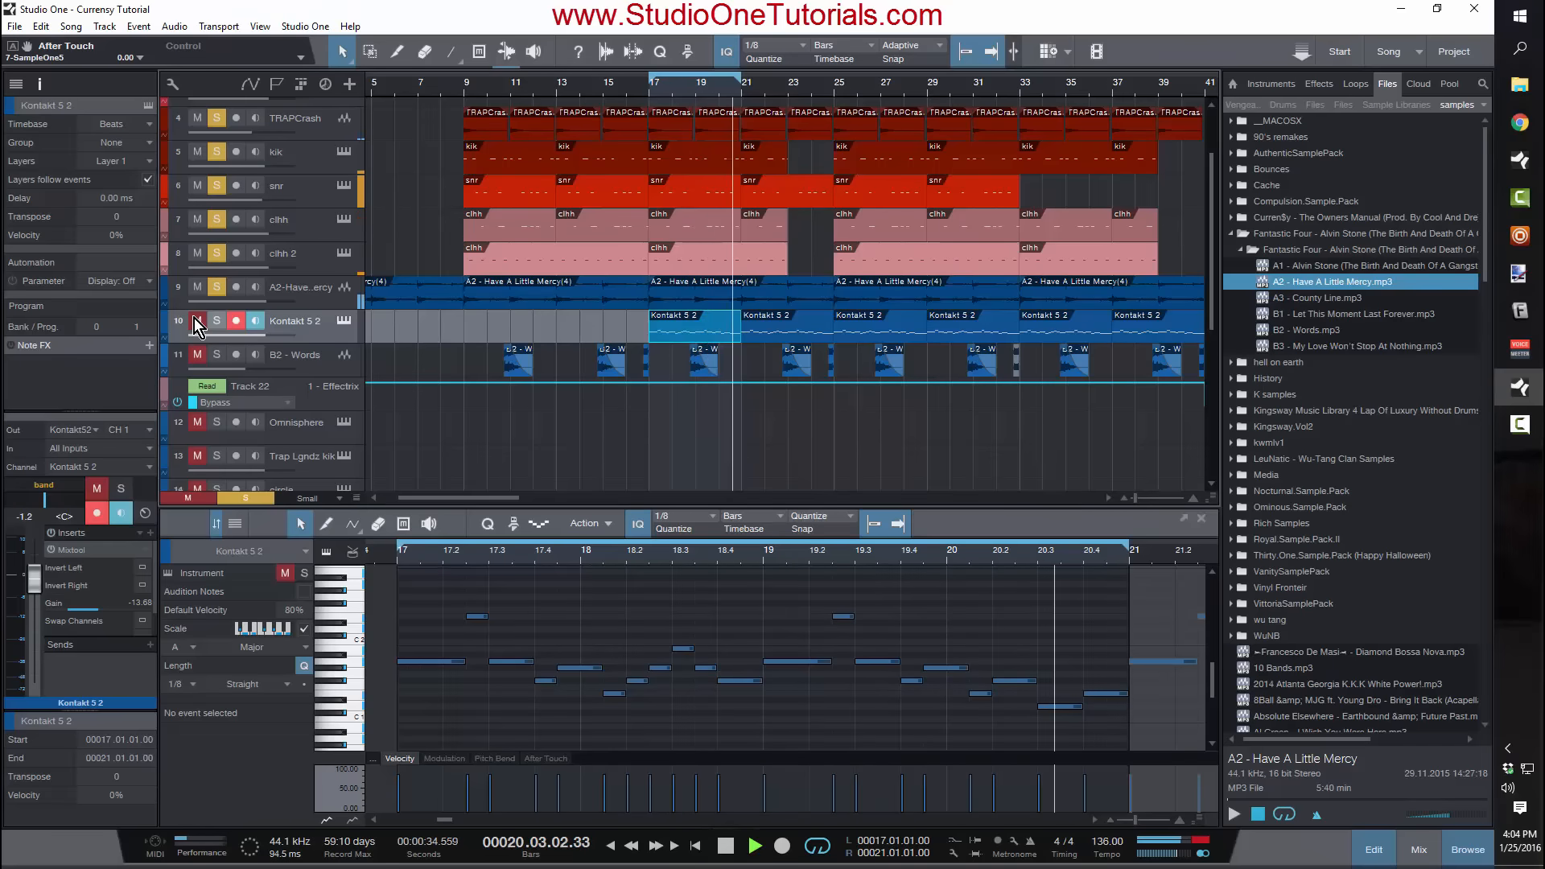
key(space)
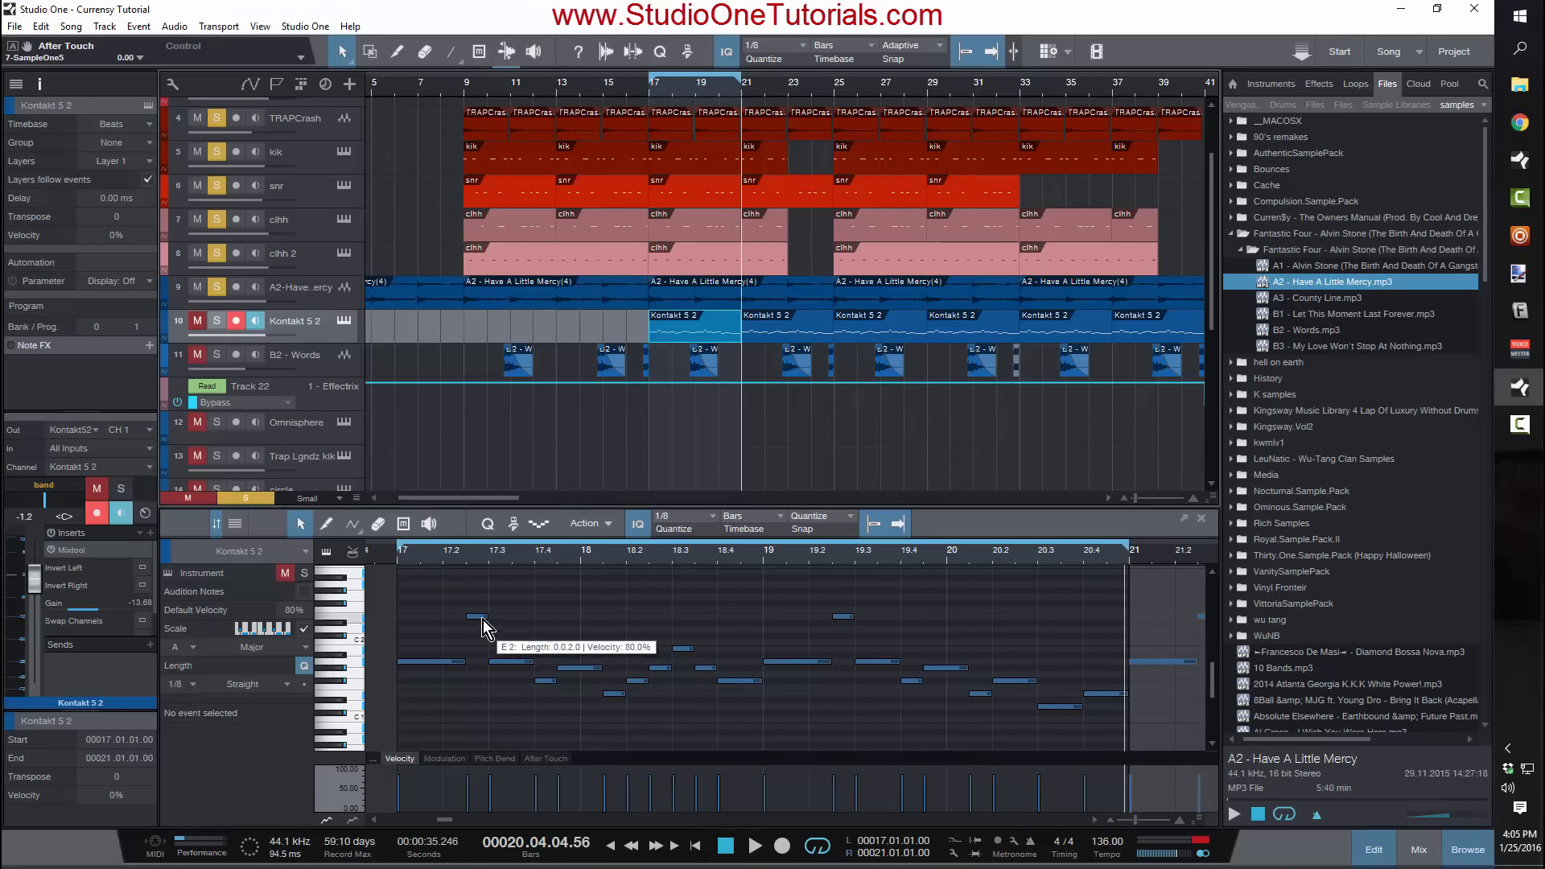
Step: Flatten the Kontakt 5 2 melody notes in bars 17 and 18 to A 1 and play from bar 17
drag(482, 627, 738, 661)
click(544, 681)
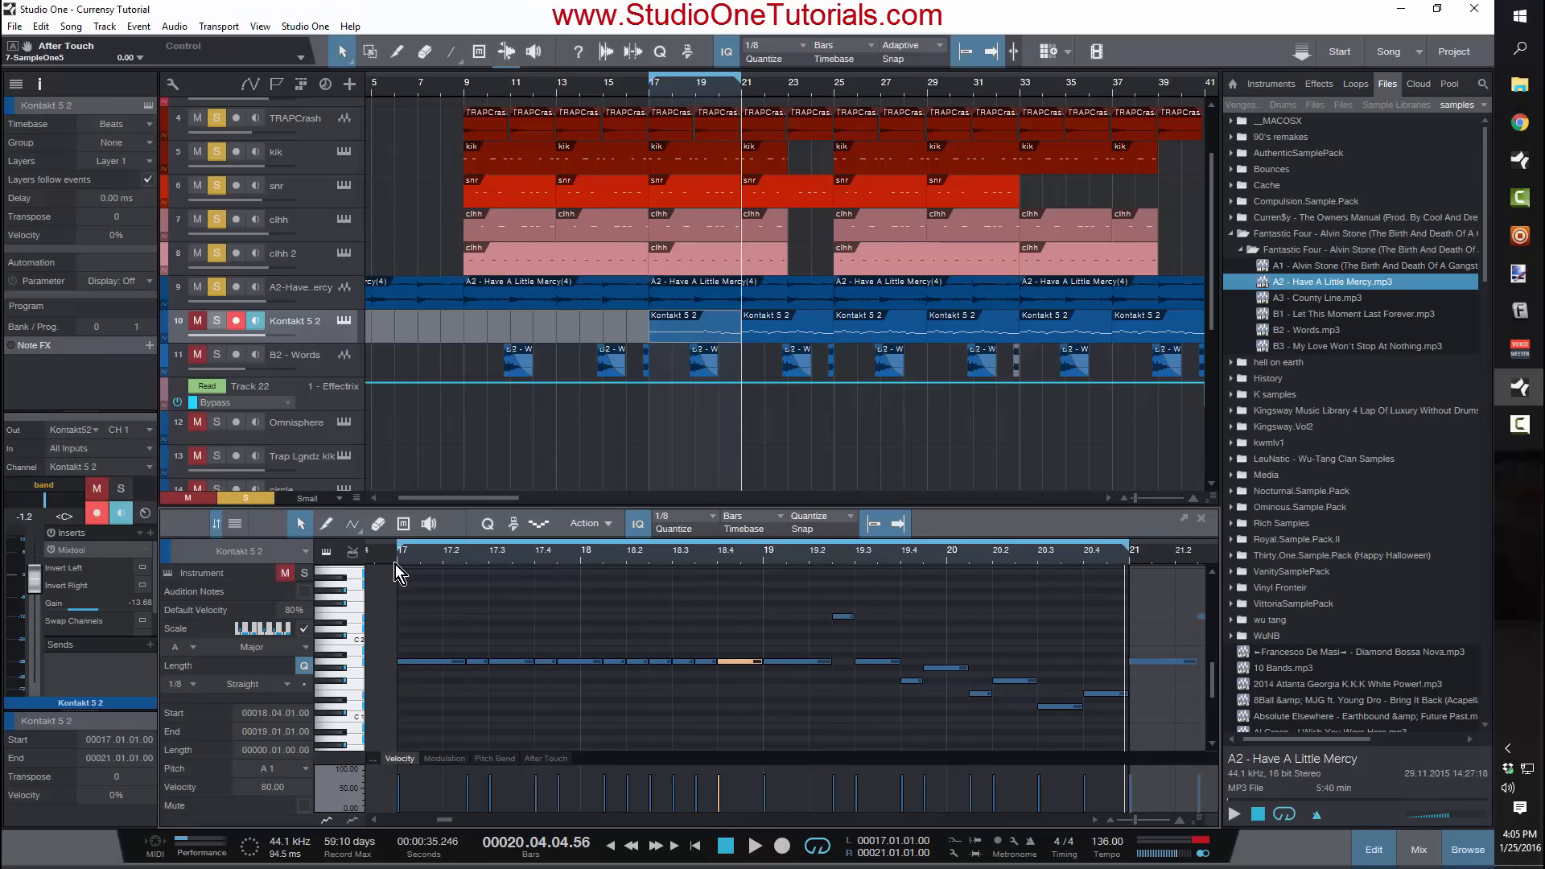
click(394, 562)
key(space)
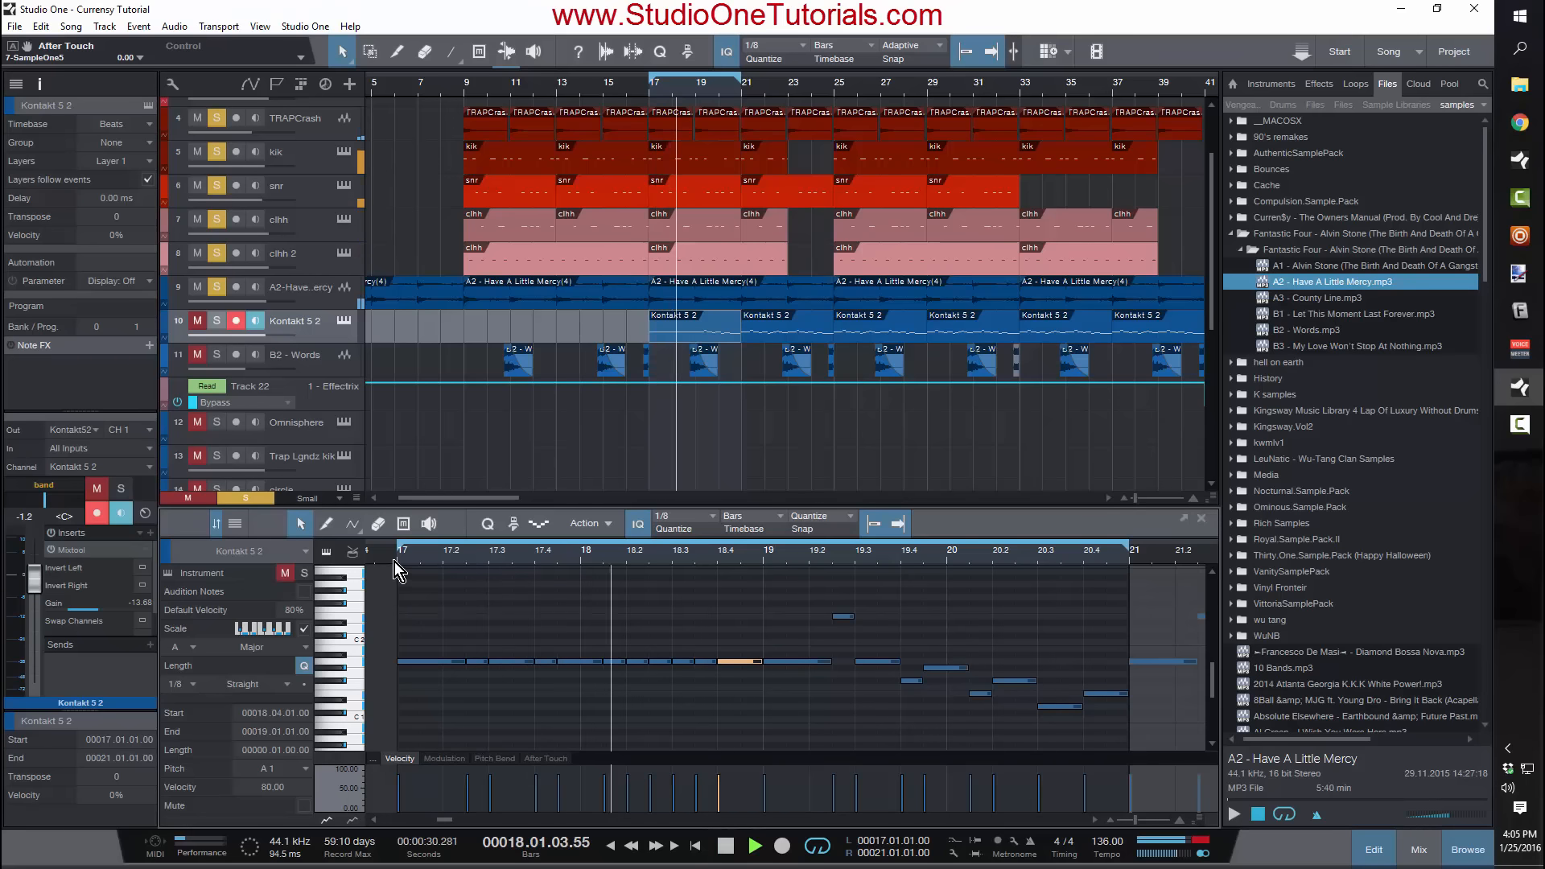
key(space)
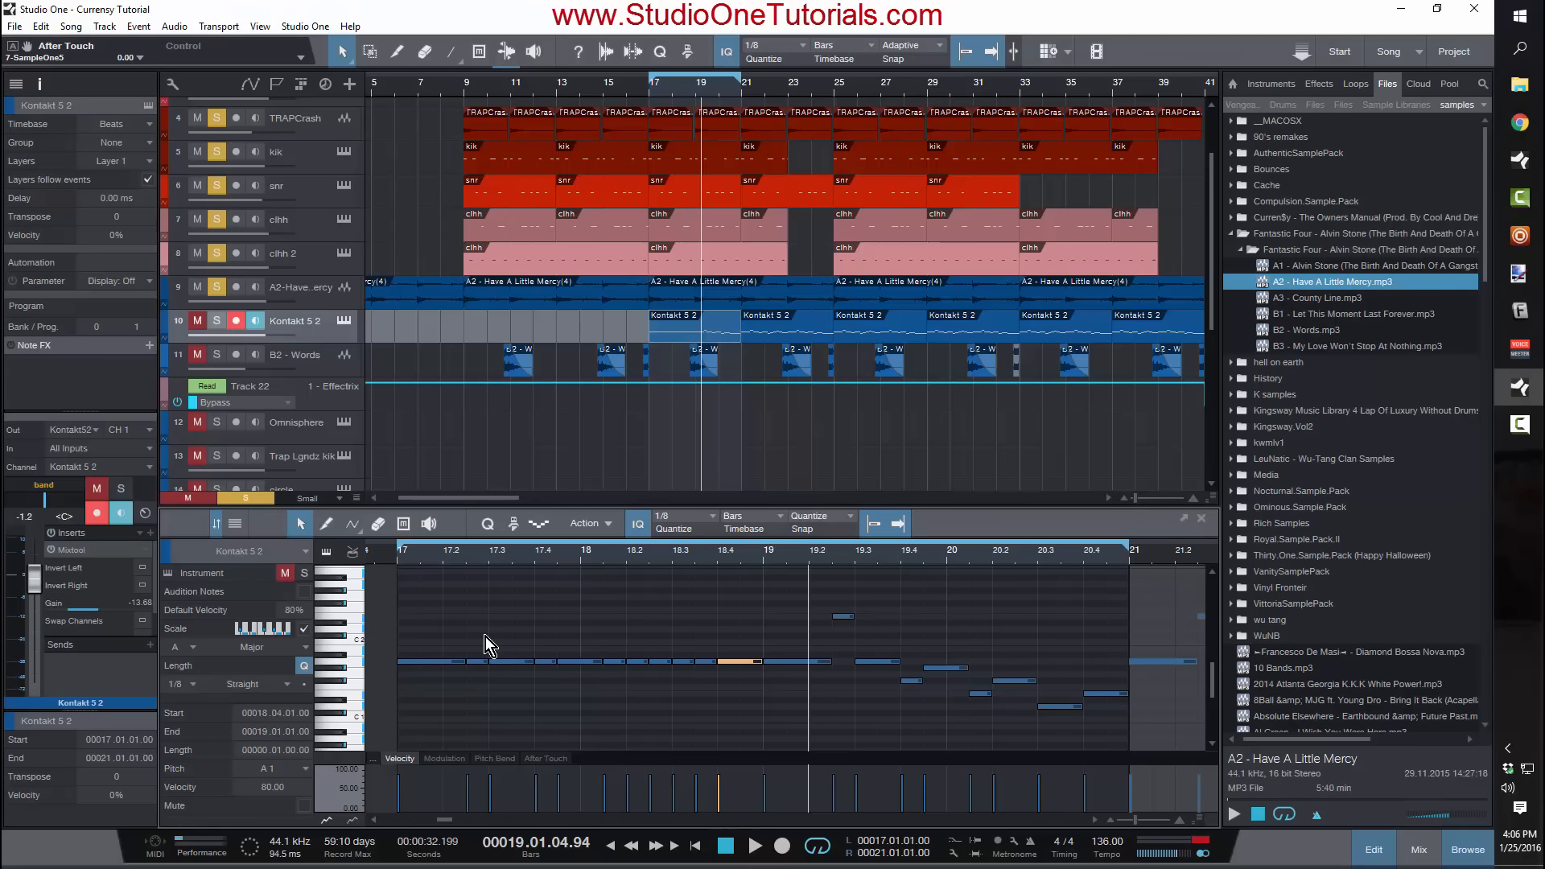
Step: Raise the Kontakt 5 2 note at 17.2.3 to E 2, solo the track, and play from bar 17
click(478, 661)
drag(479, 658, 482, 616)
click(396, 551)
key(space)
key(s)
key(space)
click(391, 554)
key(space)
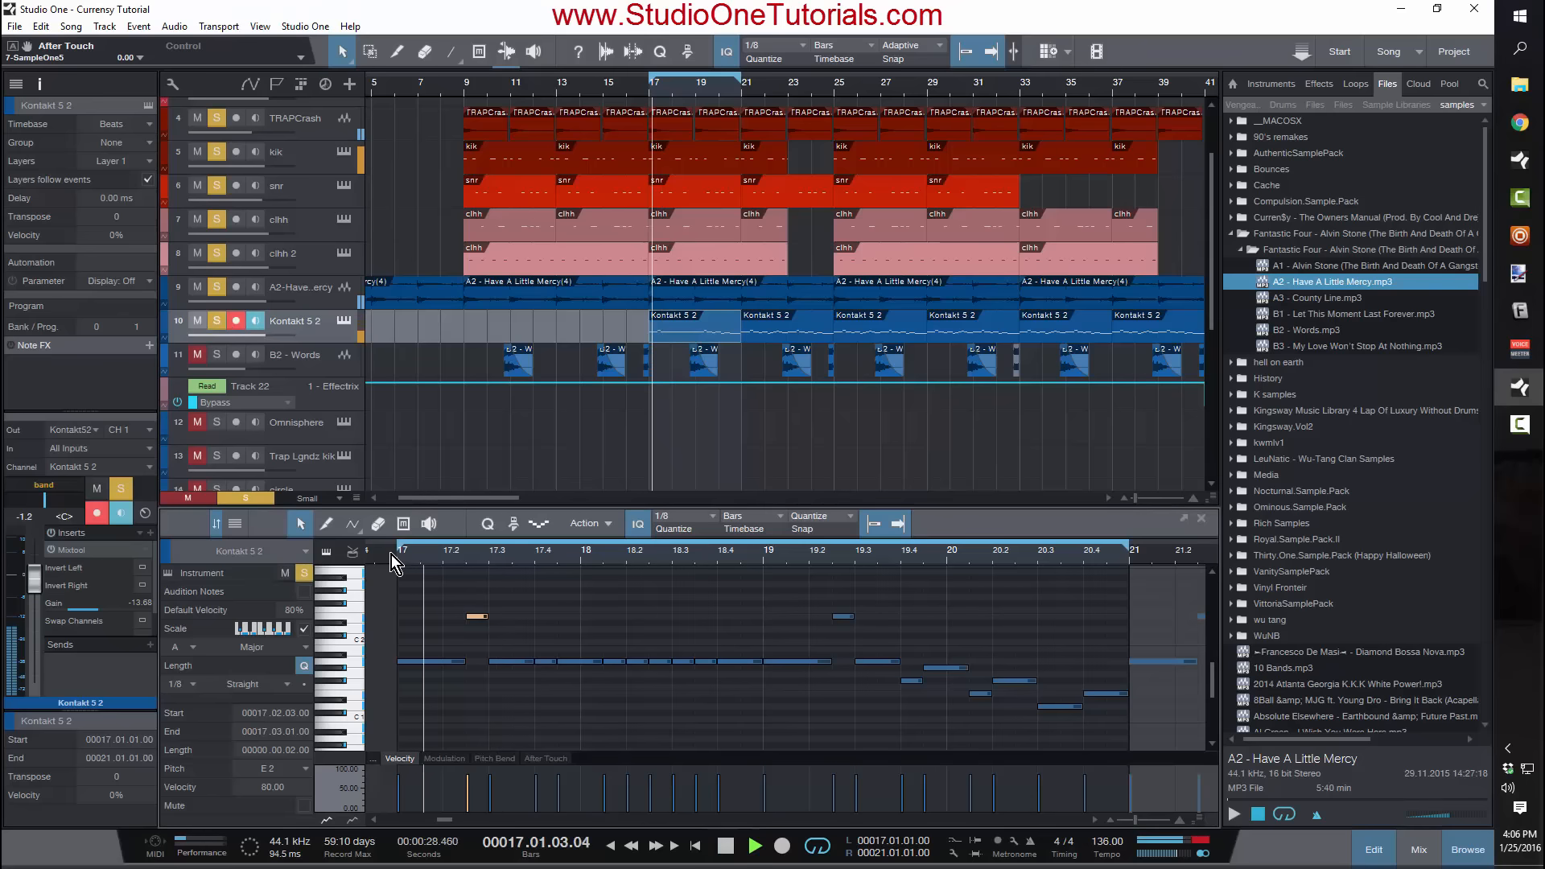
key(space)
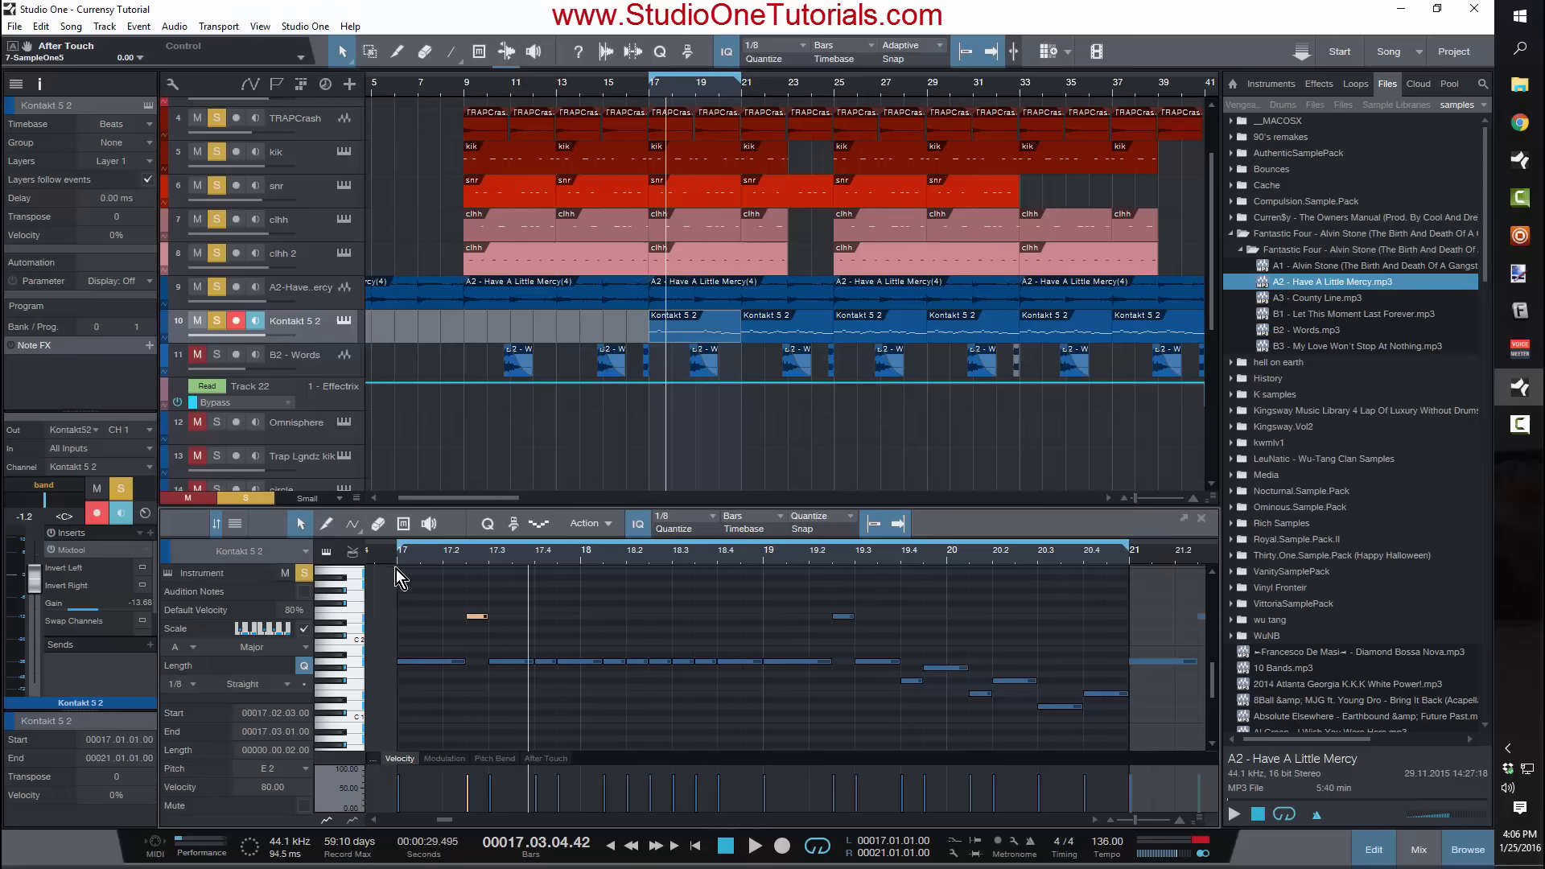
Step: Try the 17.4 note at G# 1 and the 17.4.3 note at F# 1, and play from bar 17
click(540, 661)
drag(544, 663, 574, 671)
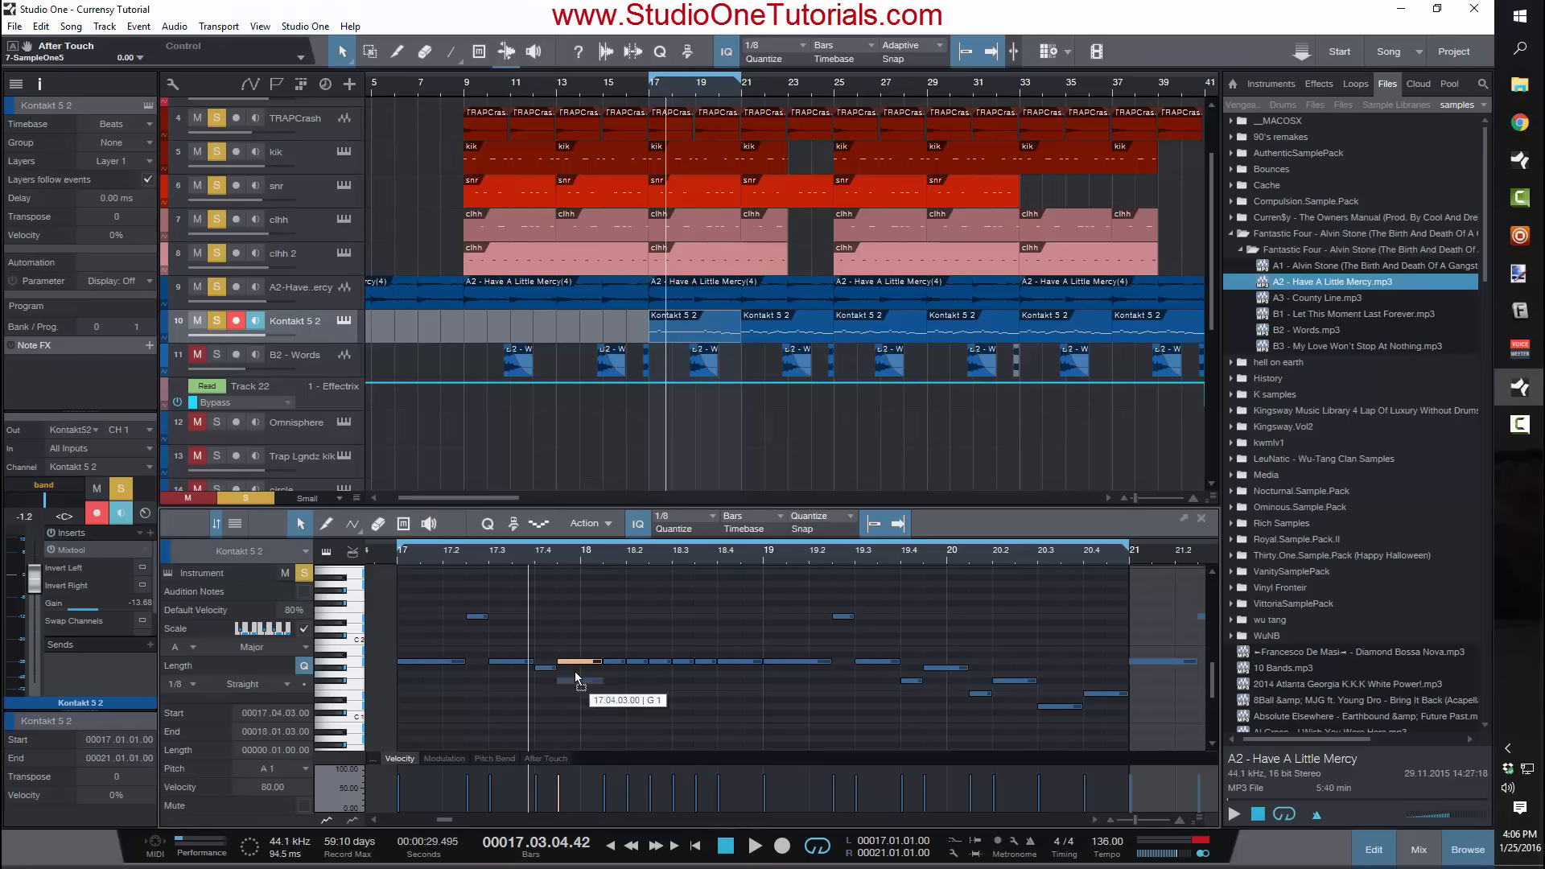
click(388, 562)
key(space)
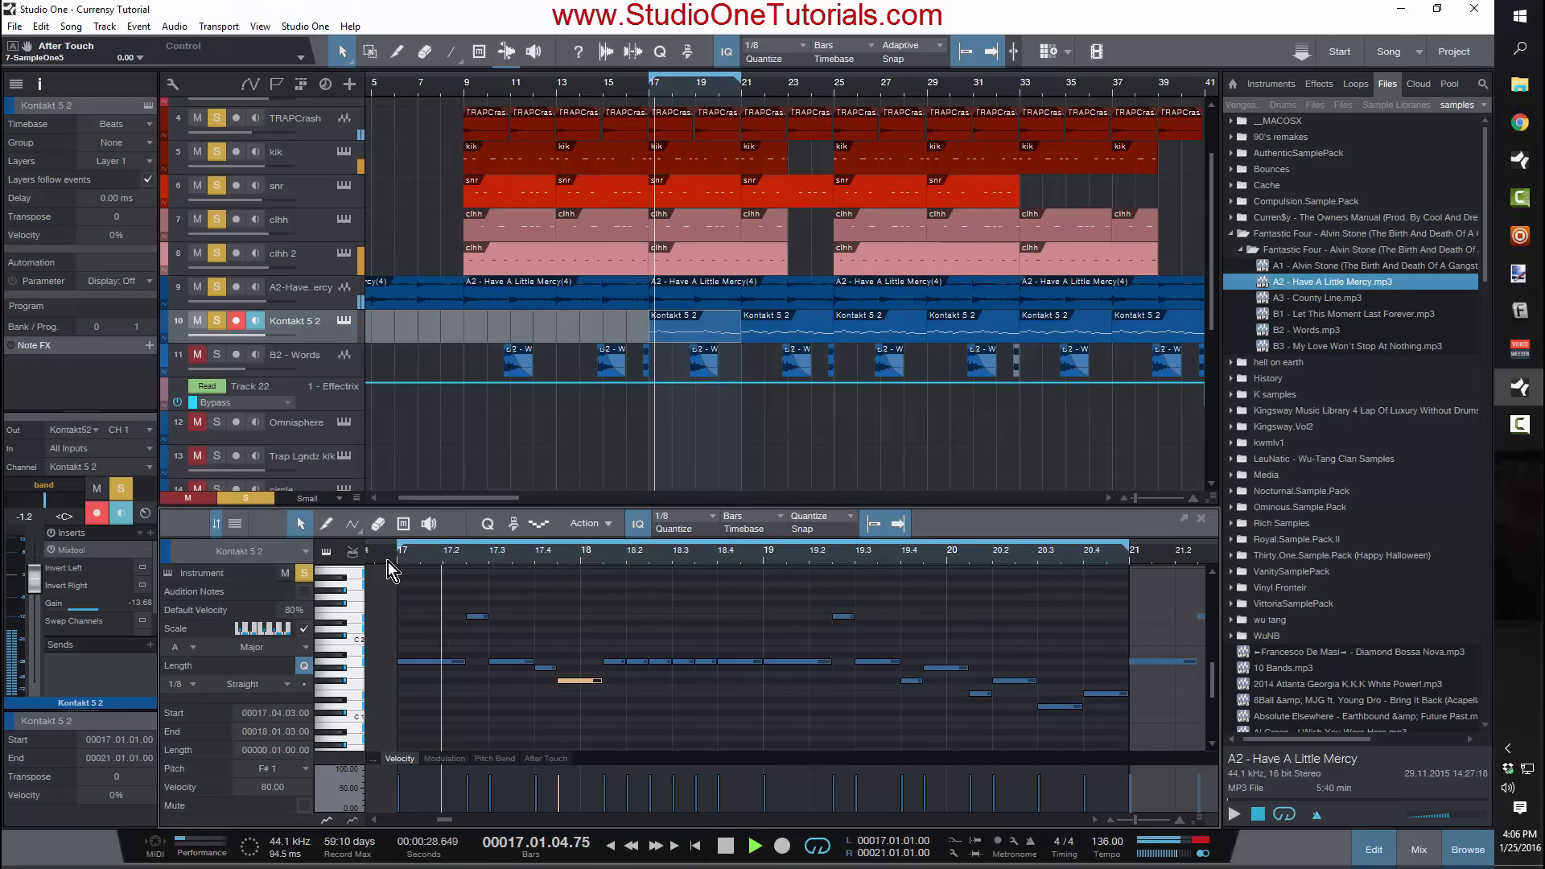
key(space)
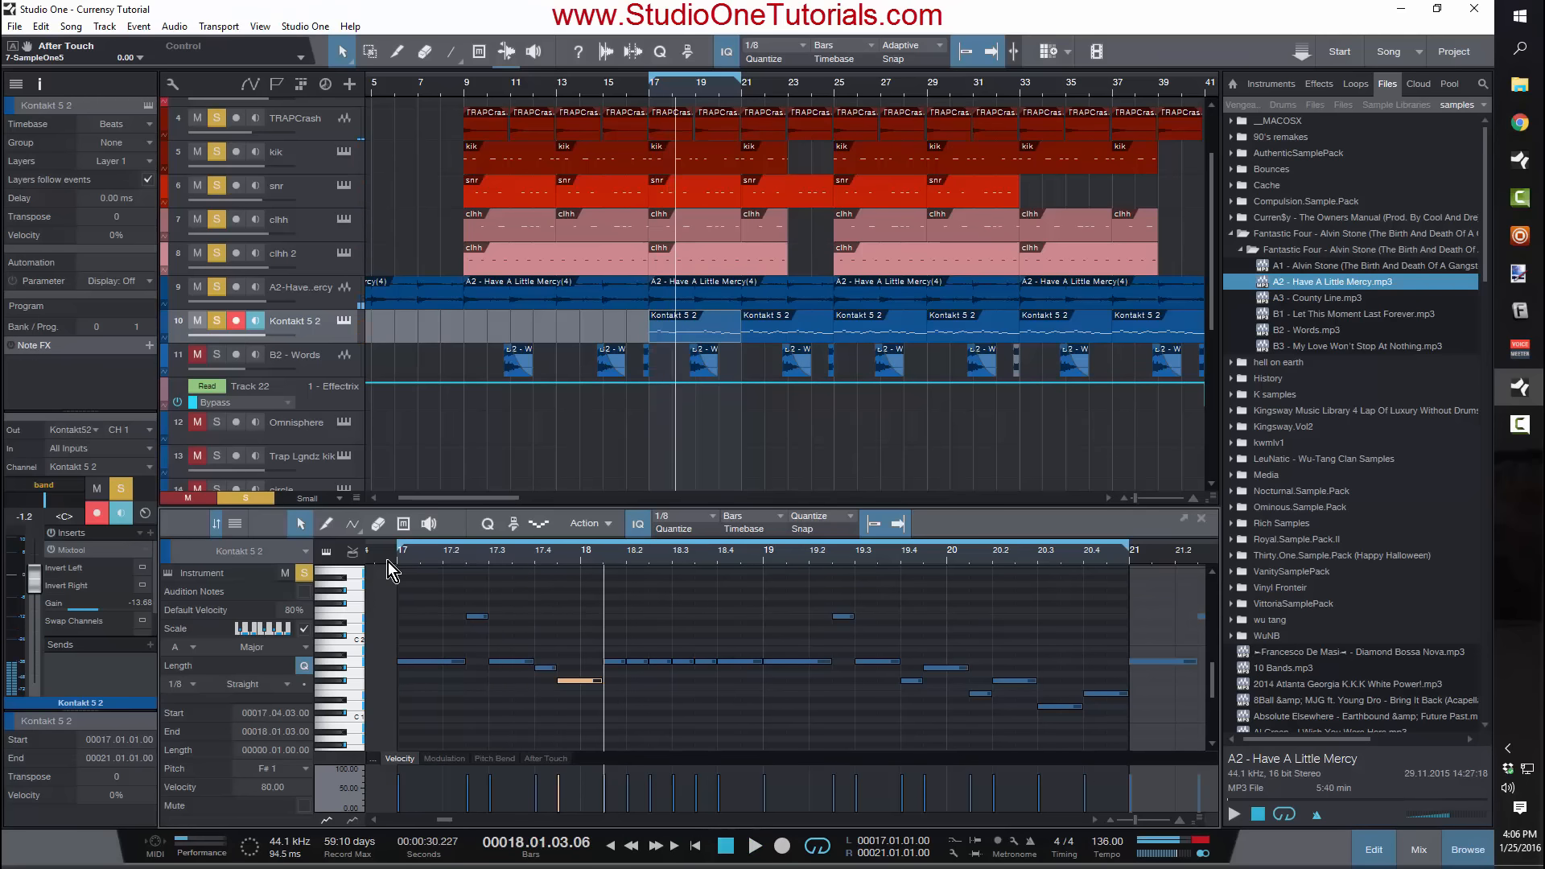
Step: Raise the Kontakt 5 2 note at 17.4.3 to G# 1, and reshape bar 18 with B 1 at 18.3 and G# 1 at 18.3.3
click(540, 667)
scroll(534, 692, down, 2)
mouse_move(538, 666)
mouse_down()
mouse_move(559, 683)
mouse_move(562, 667)
mouse_up()
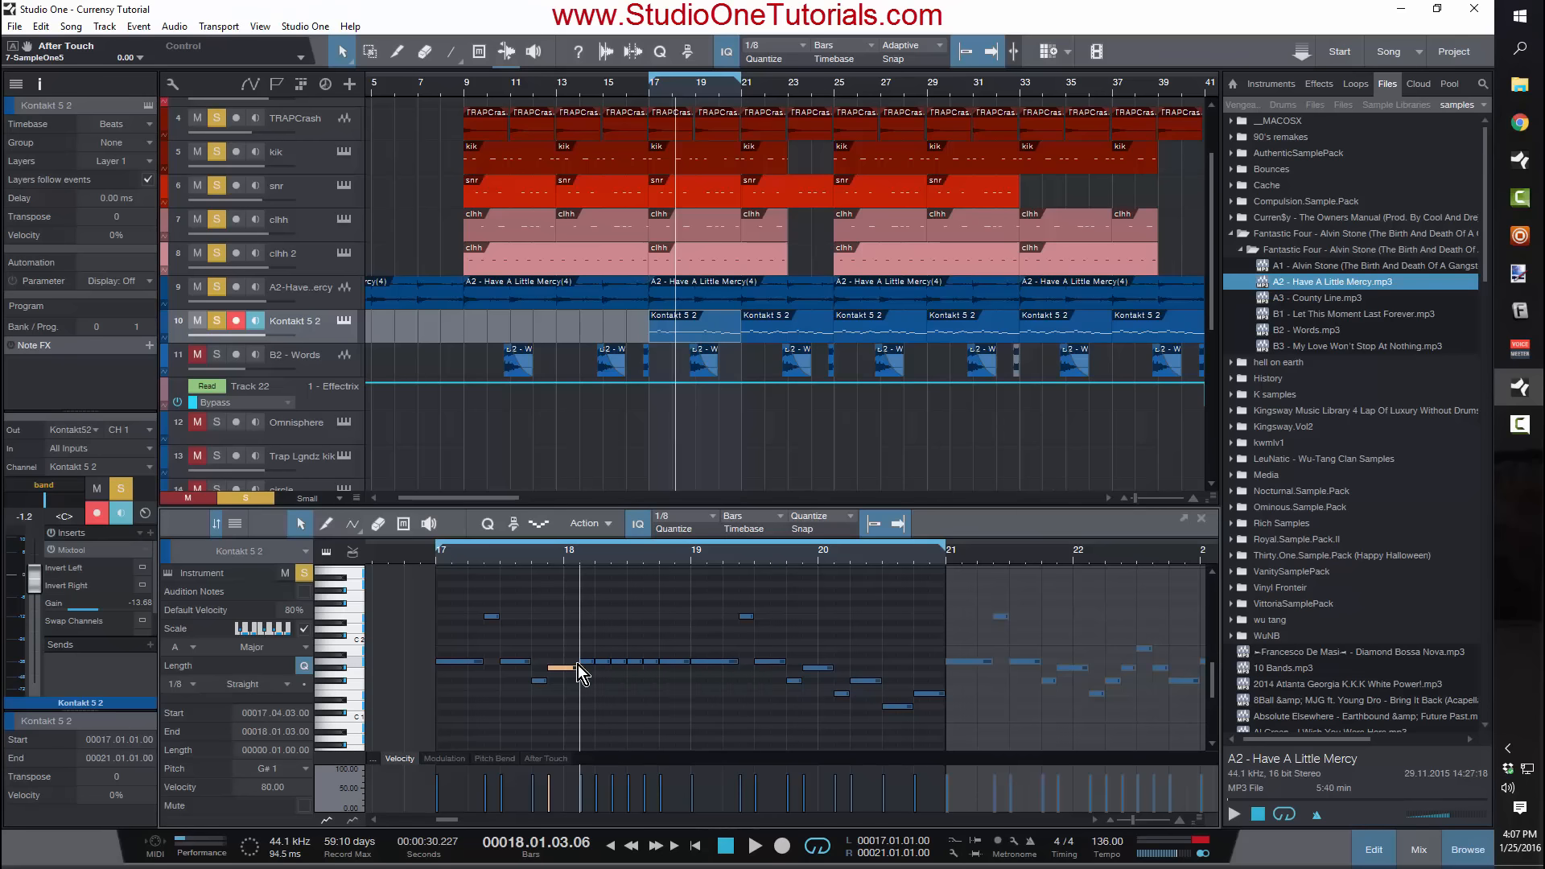
drag(590, 663, 645, 652)
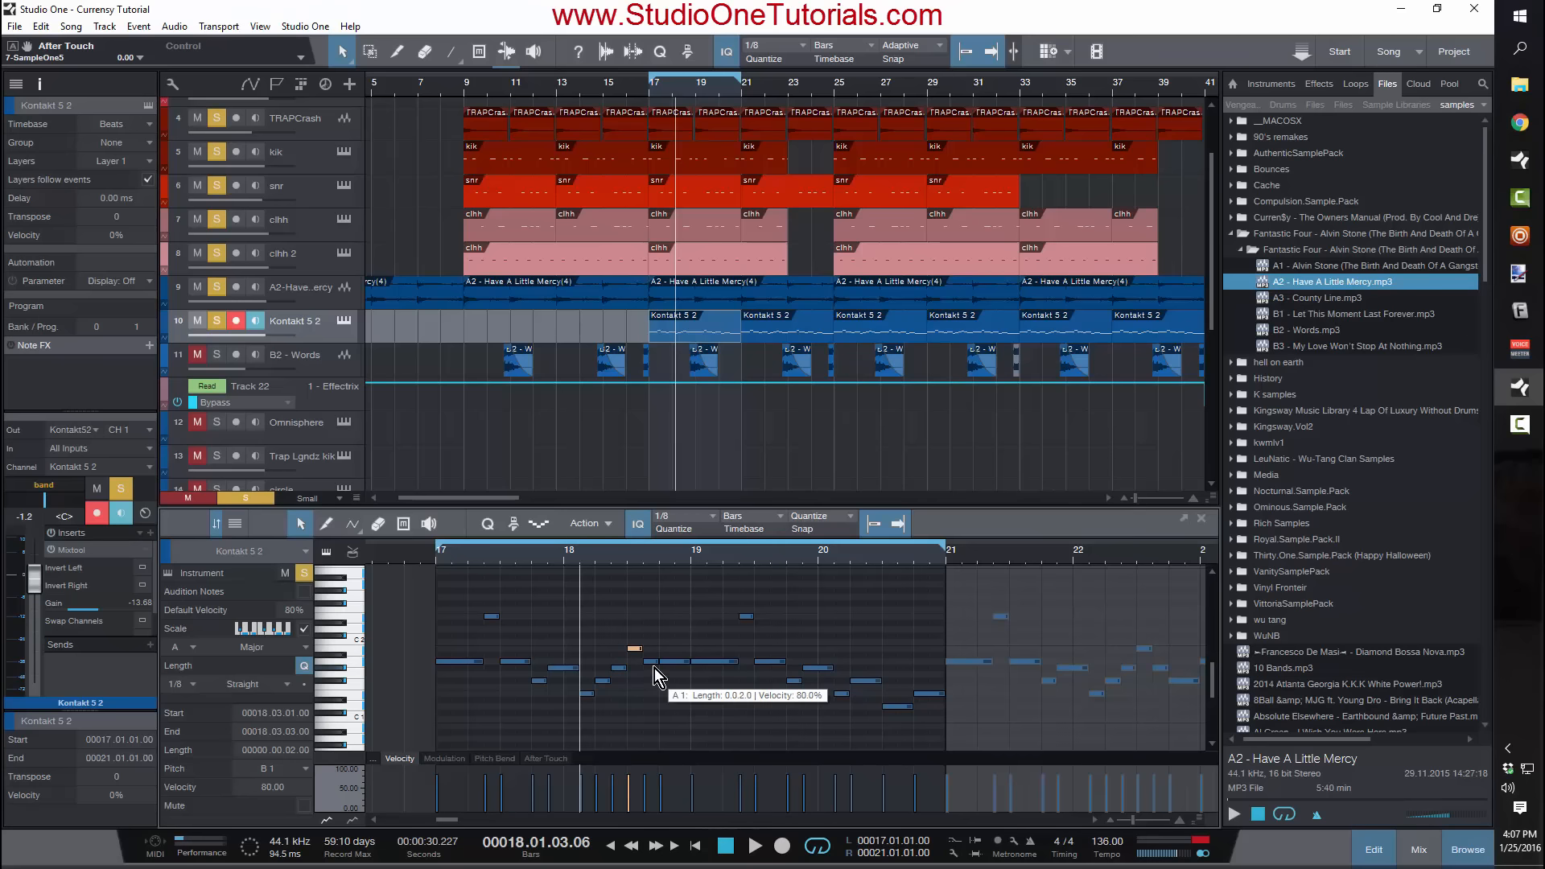
click(653, 665)
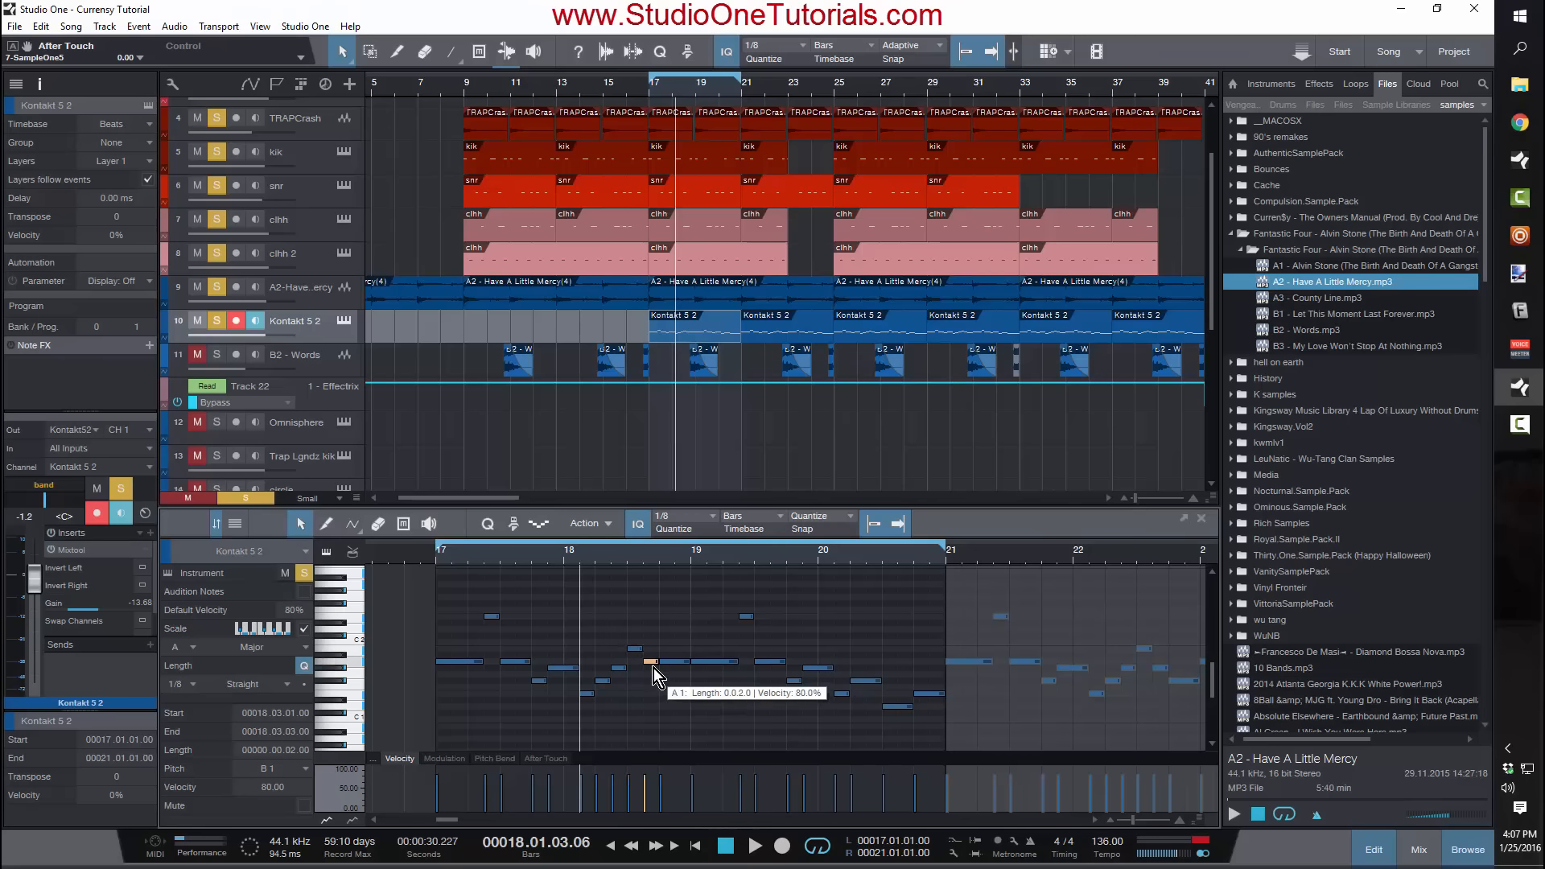
drag(653, 667, 654, 672)
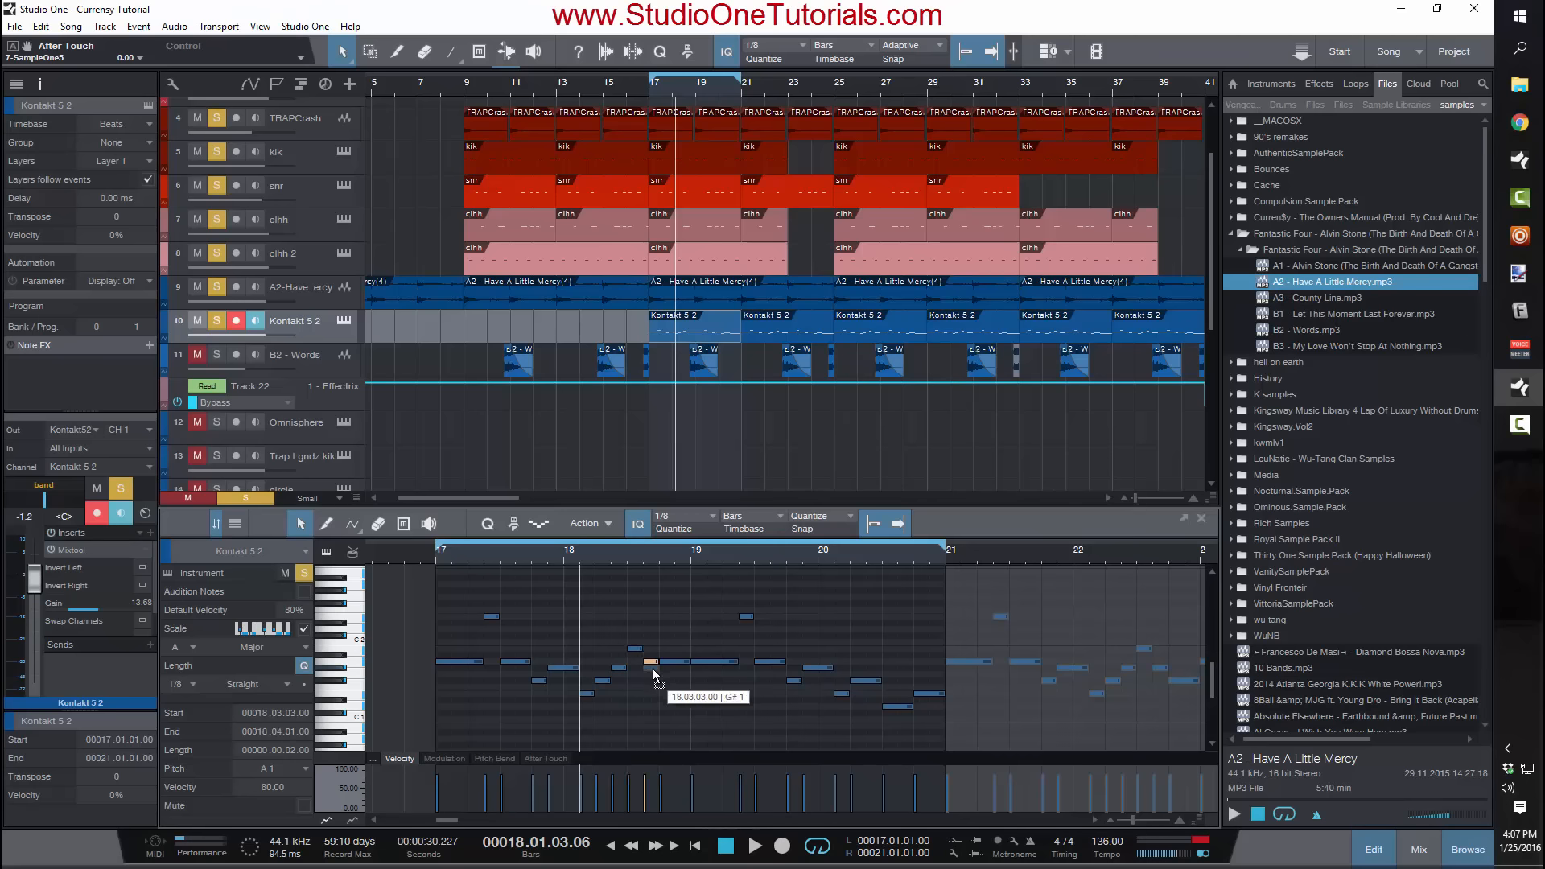
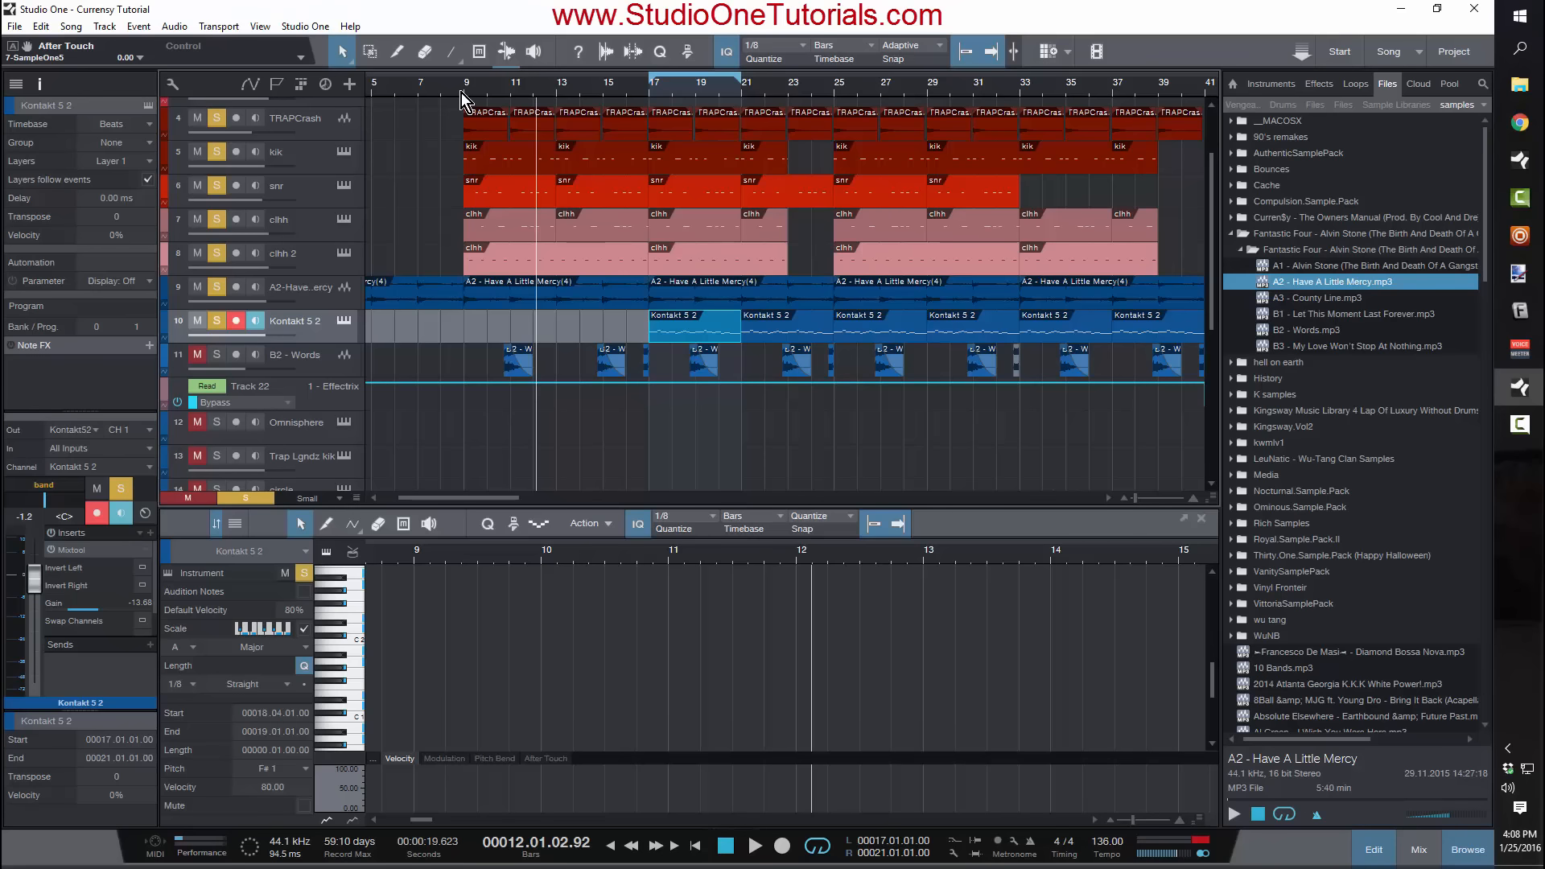
Step: Hide the browser and copy the last B2 - Words clip to bar 121 on a new track below the others
drag(461, 93, 461, 54)
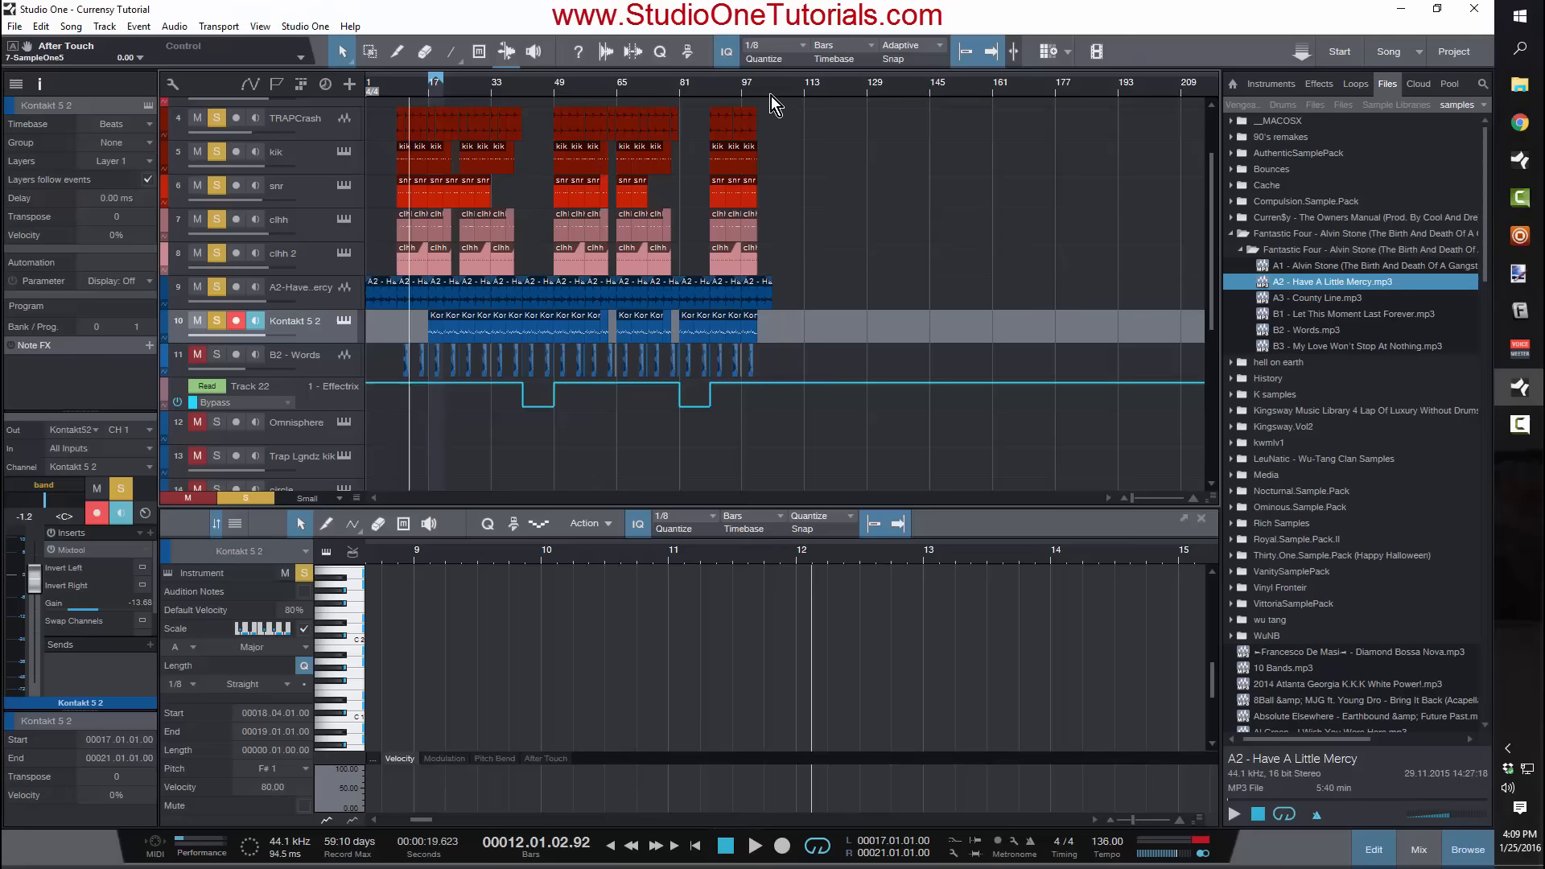
drag(771, 96, 774, 146)
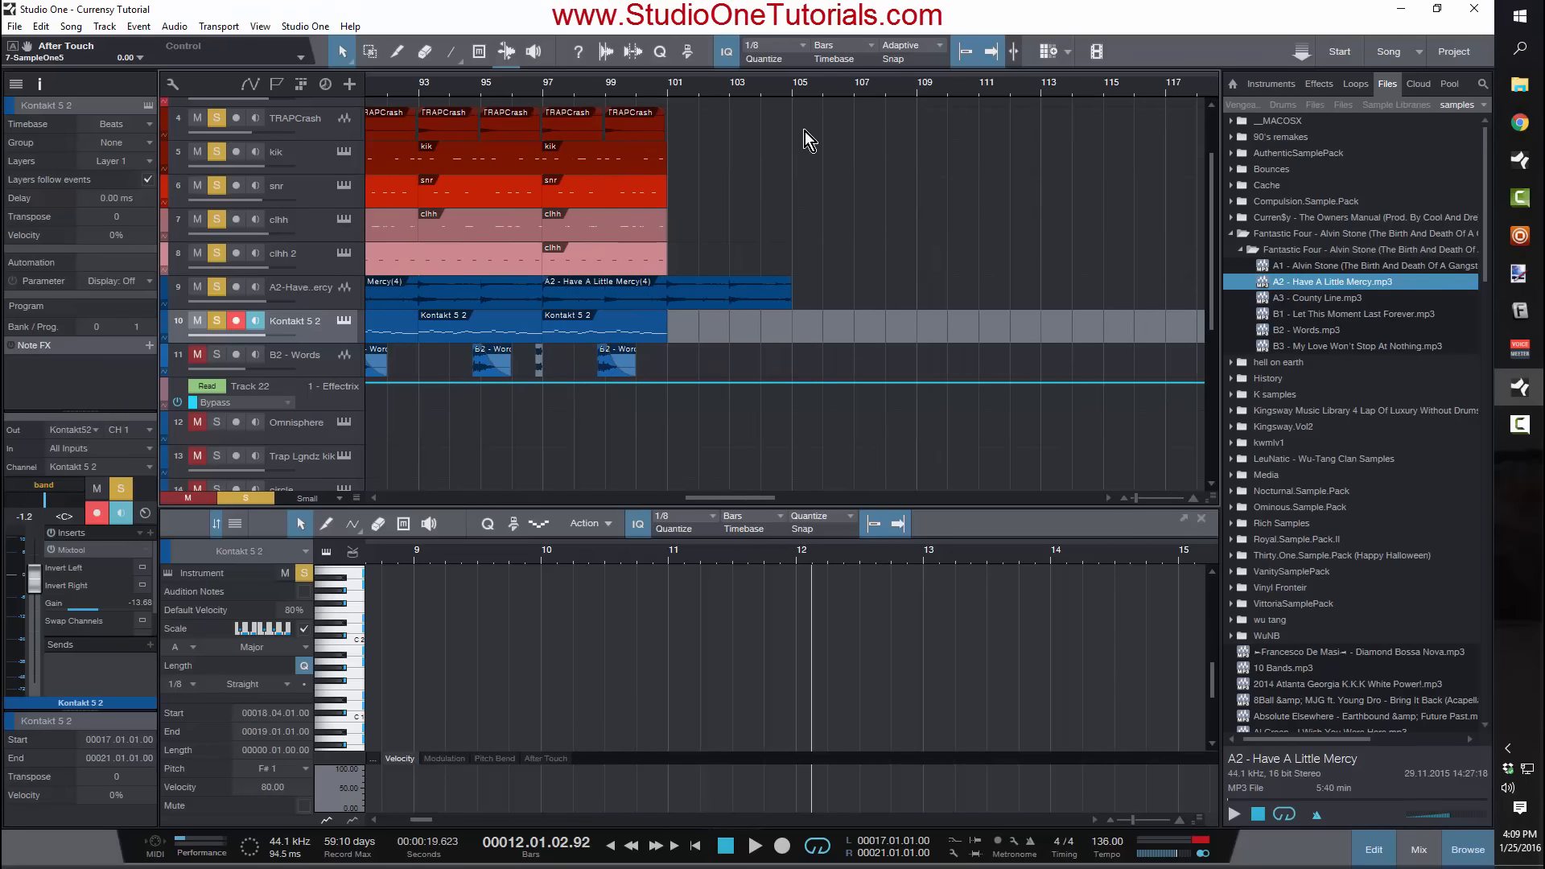
key(F5)
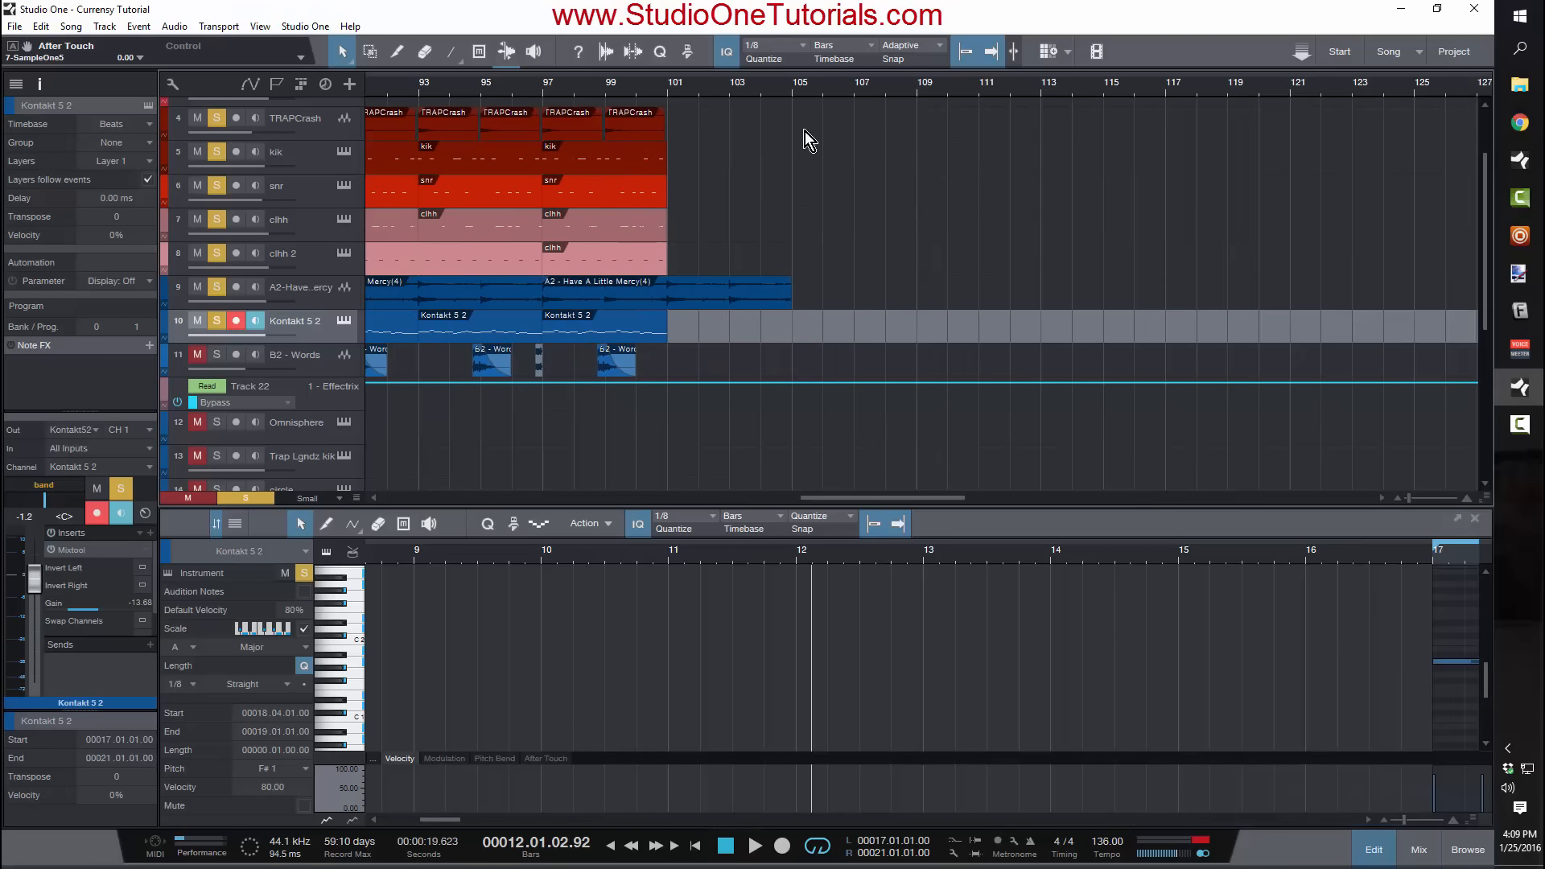
click(608, 366)
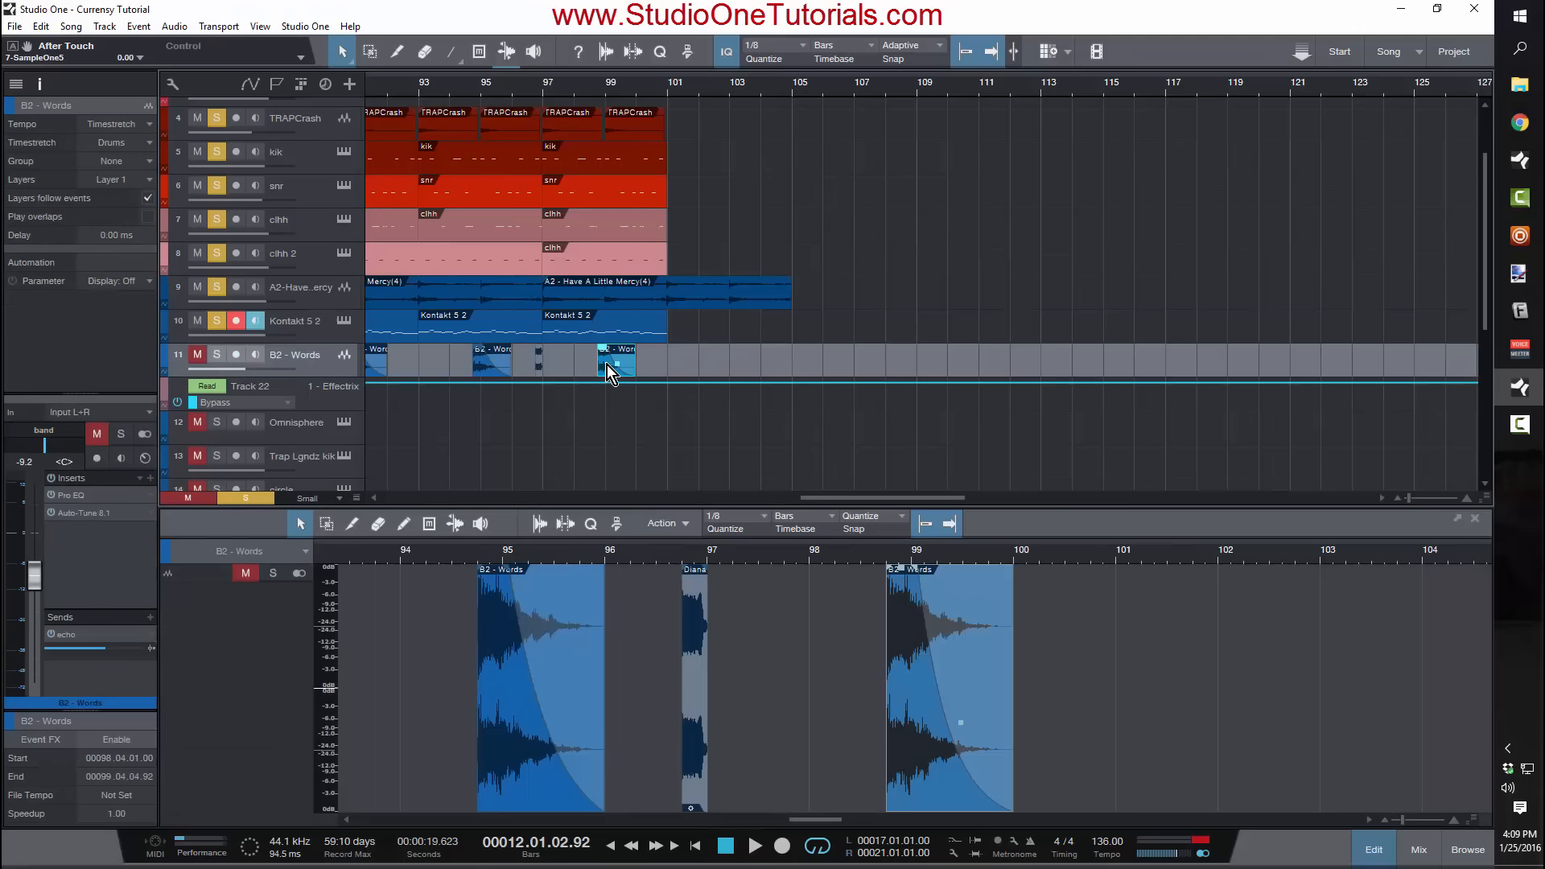
drag(608, 364, 1301, 349)
scroll(1303, 352, down, 6)
scroll(1143, 267, up, 1)
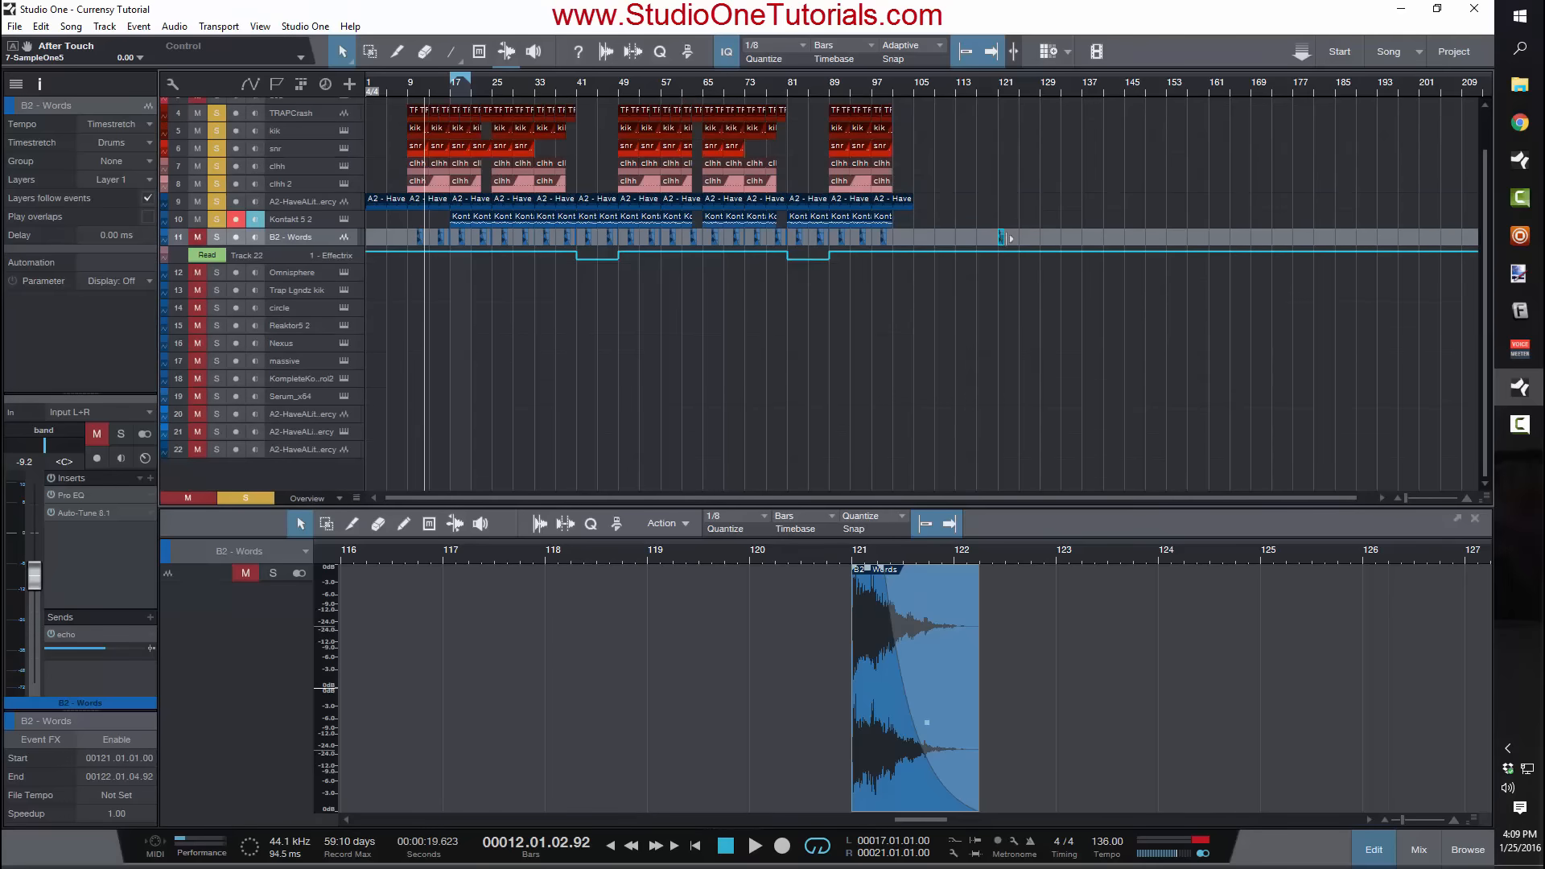
drag(1000, 268, 1018, 475)
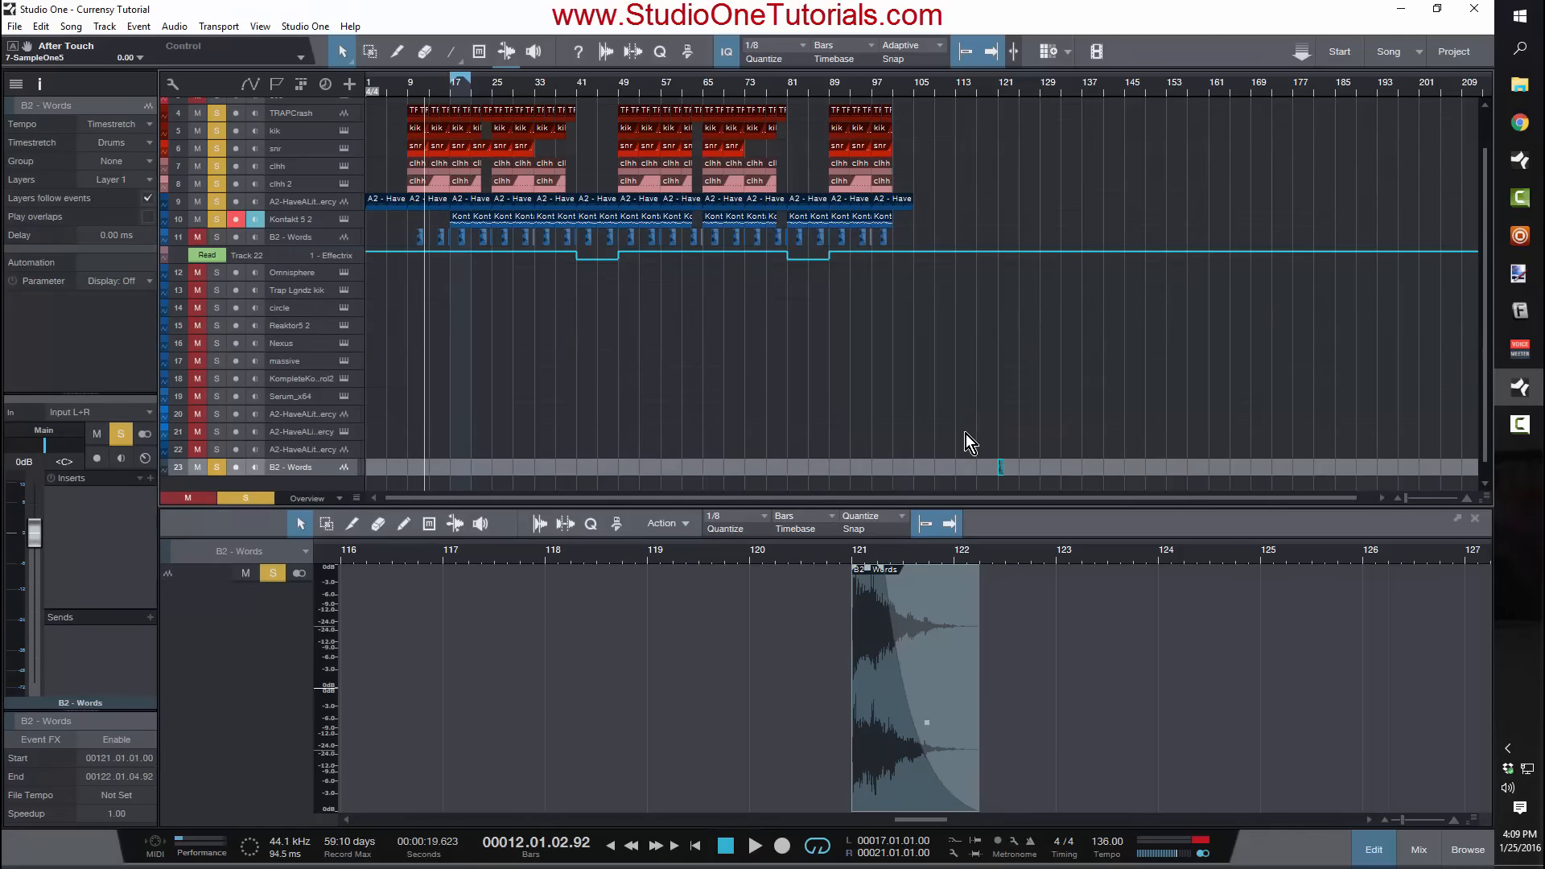
Step: Extend the copied B2 - Words clip to span bars 117 to 142 and start playback just before it
scroll(969, 416, down, 2)
scroll(968, 420, up, 3)
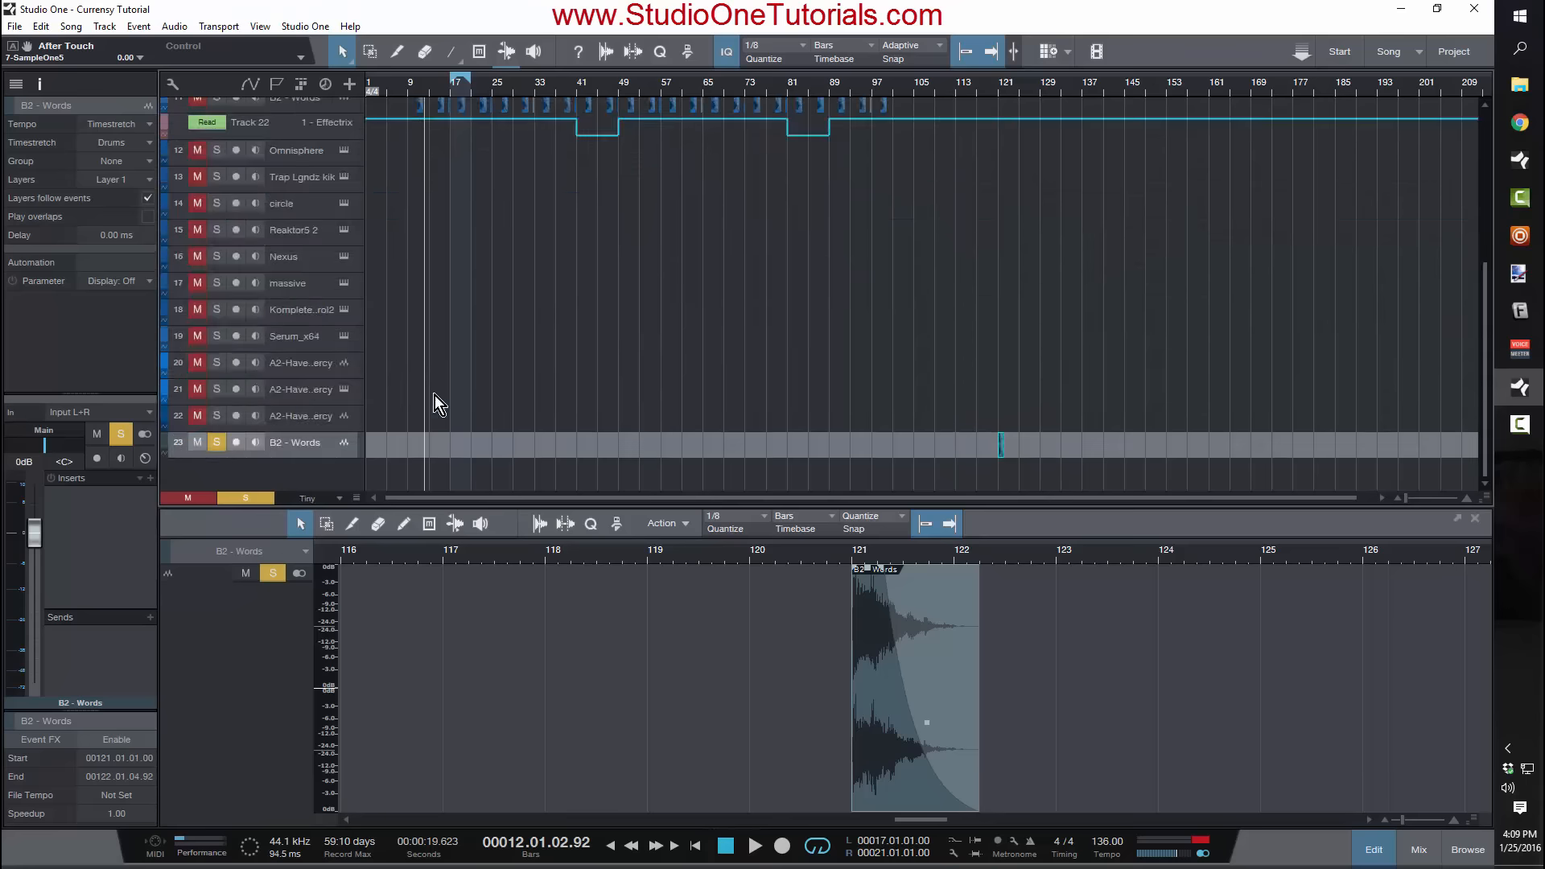
scroll(1032, 130, up, 4)
scroll(1006, 145, up, 2)
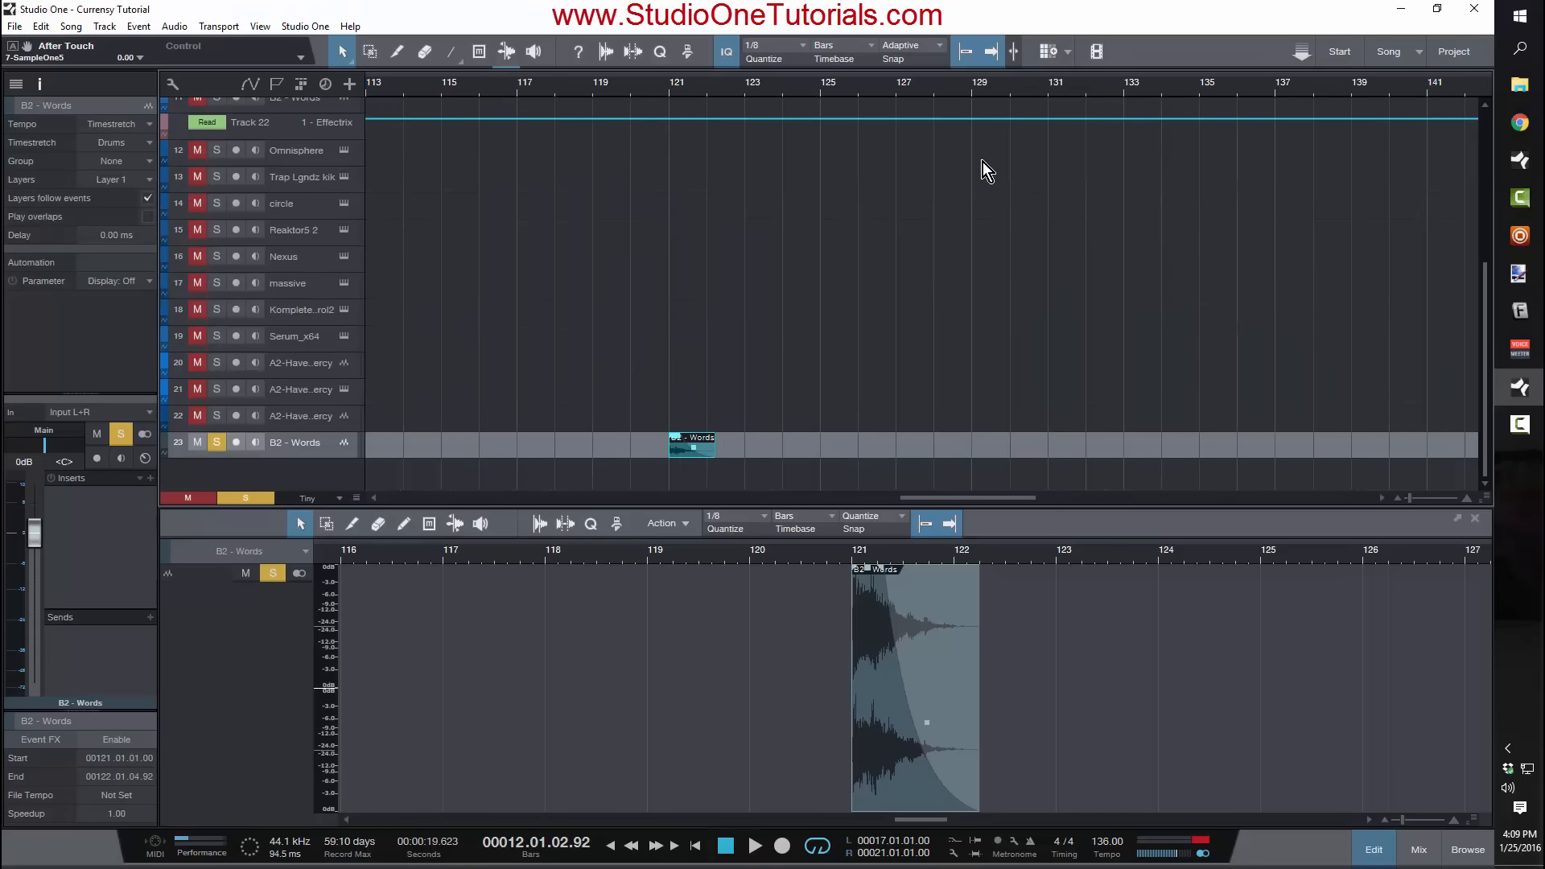
drag(718, 447, 1463, 399)
drag(671, 448, 517, 447)
key(space)
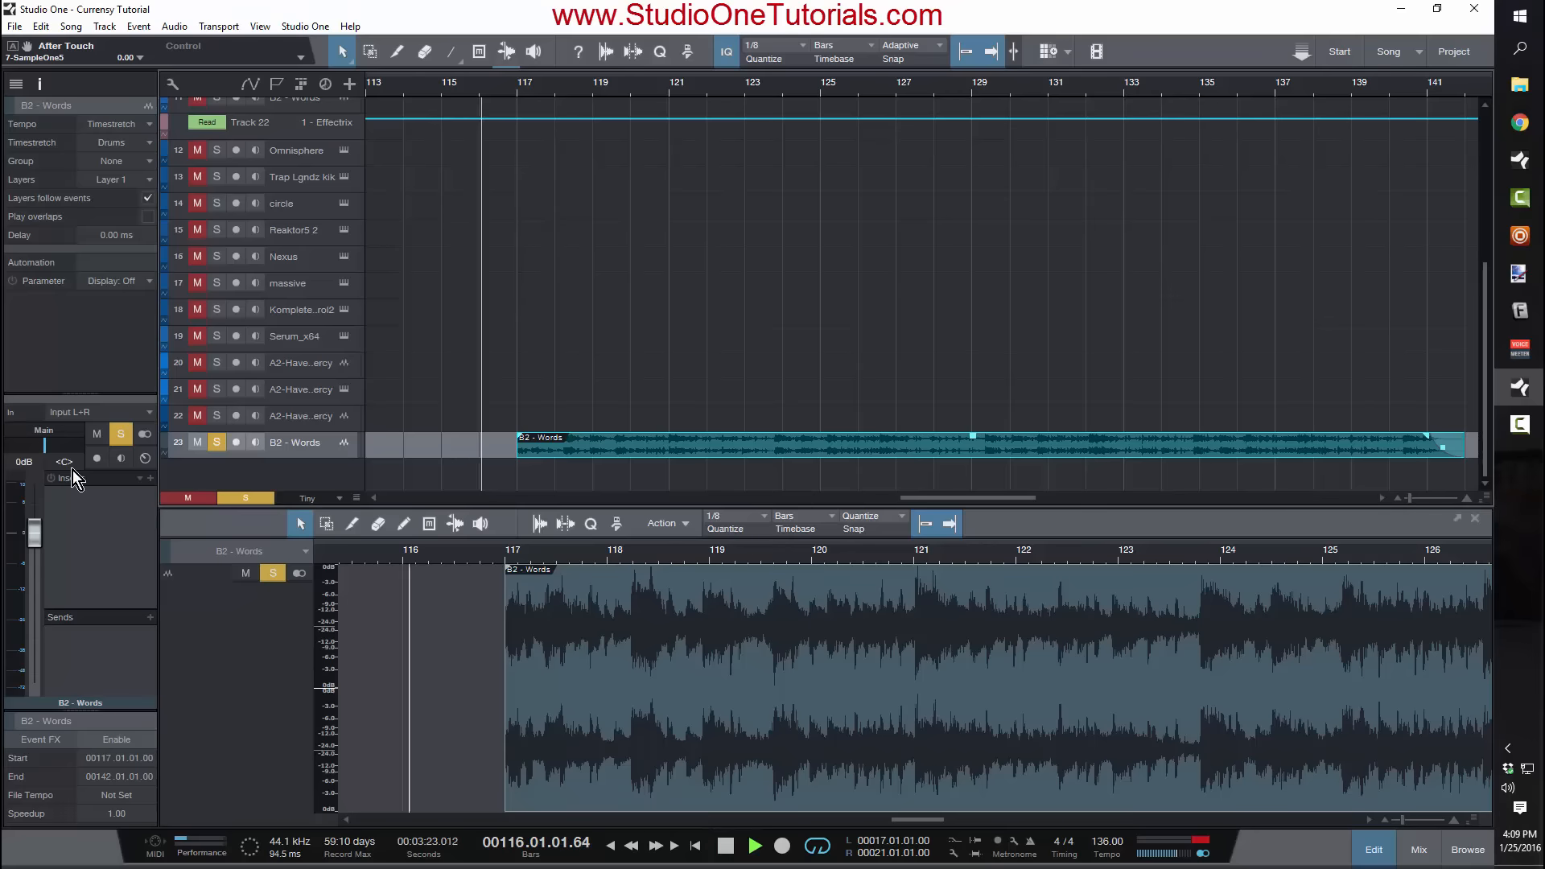
Step: Set the new B2 - Words track's volume to -4.0 dB and play the extended clip from bar 117
drag(35, 533, 38, 586)
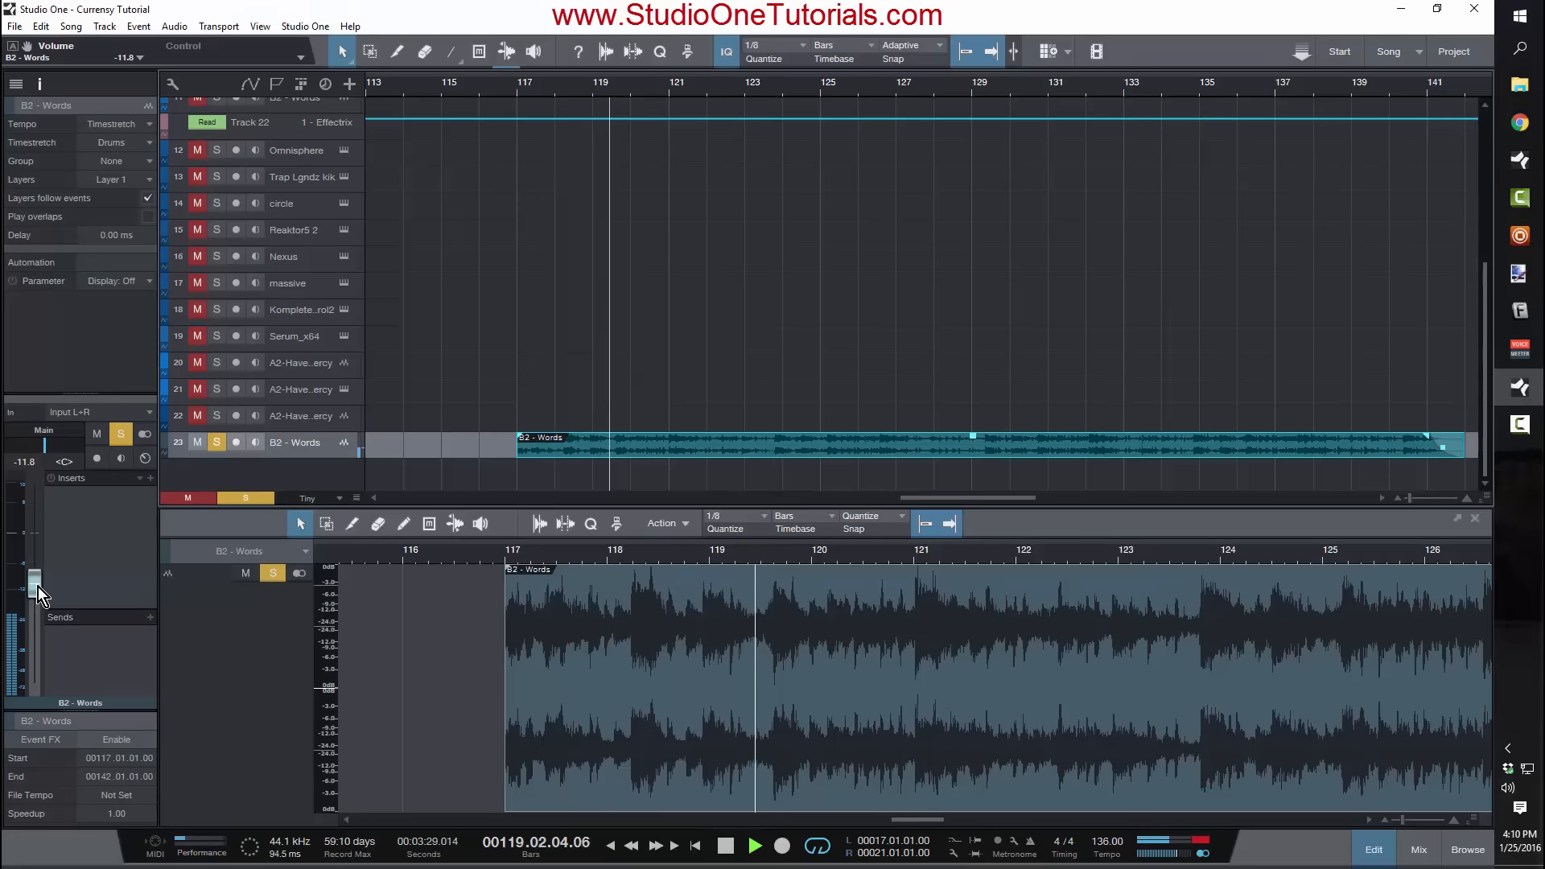
key(space)
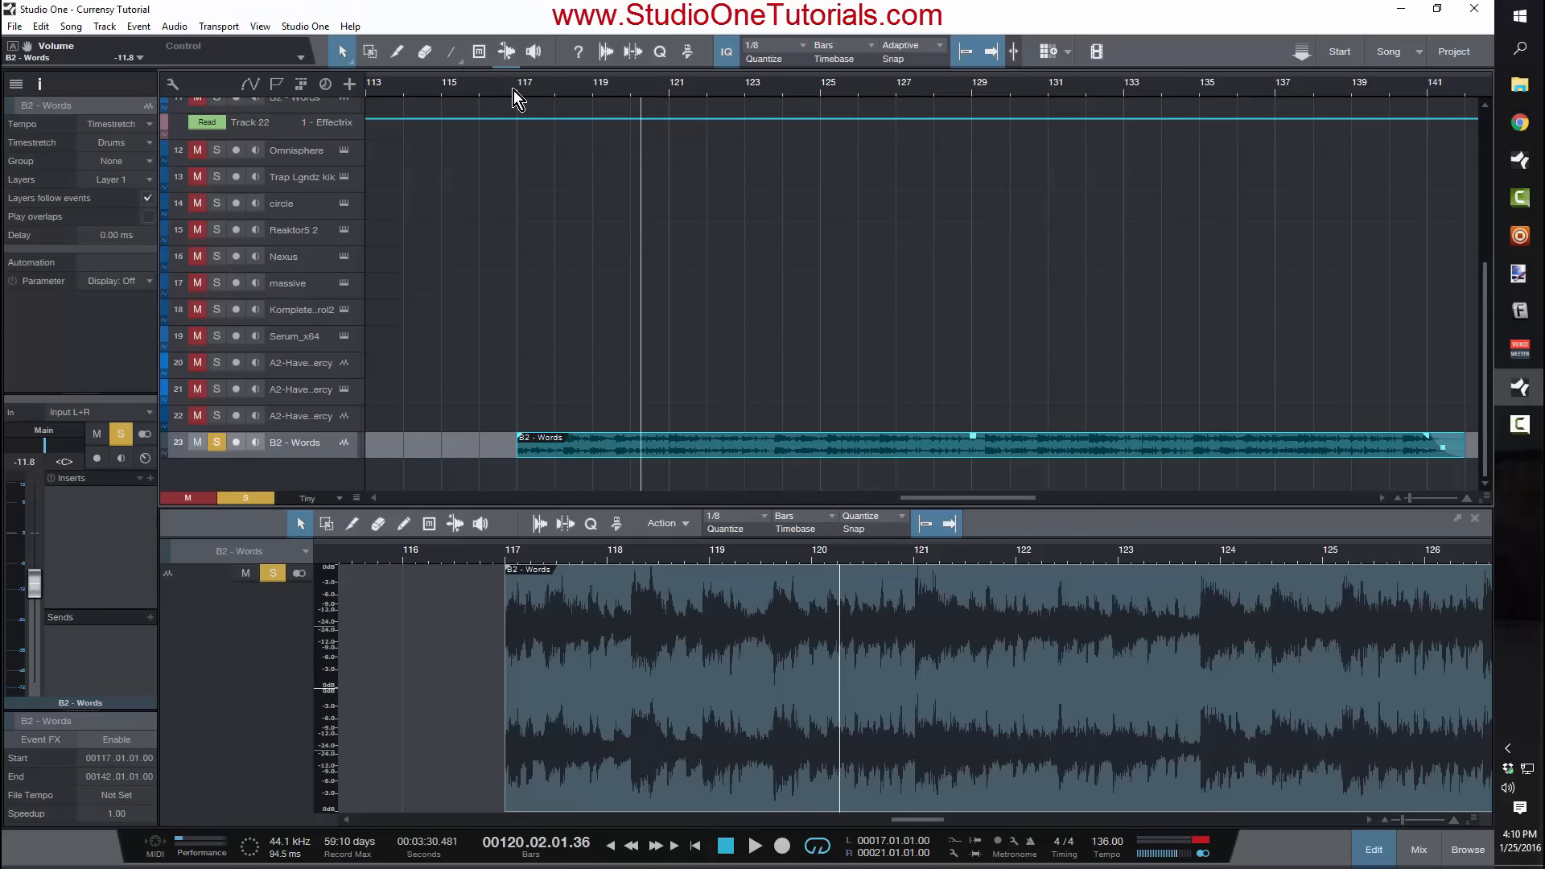
drag(40, 585, 42, 556)
click(536, 563)
key(space)
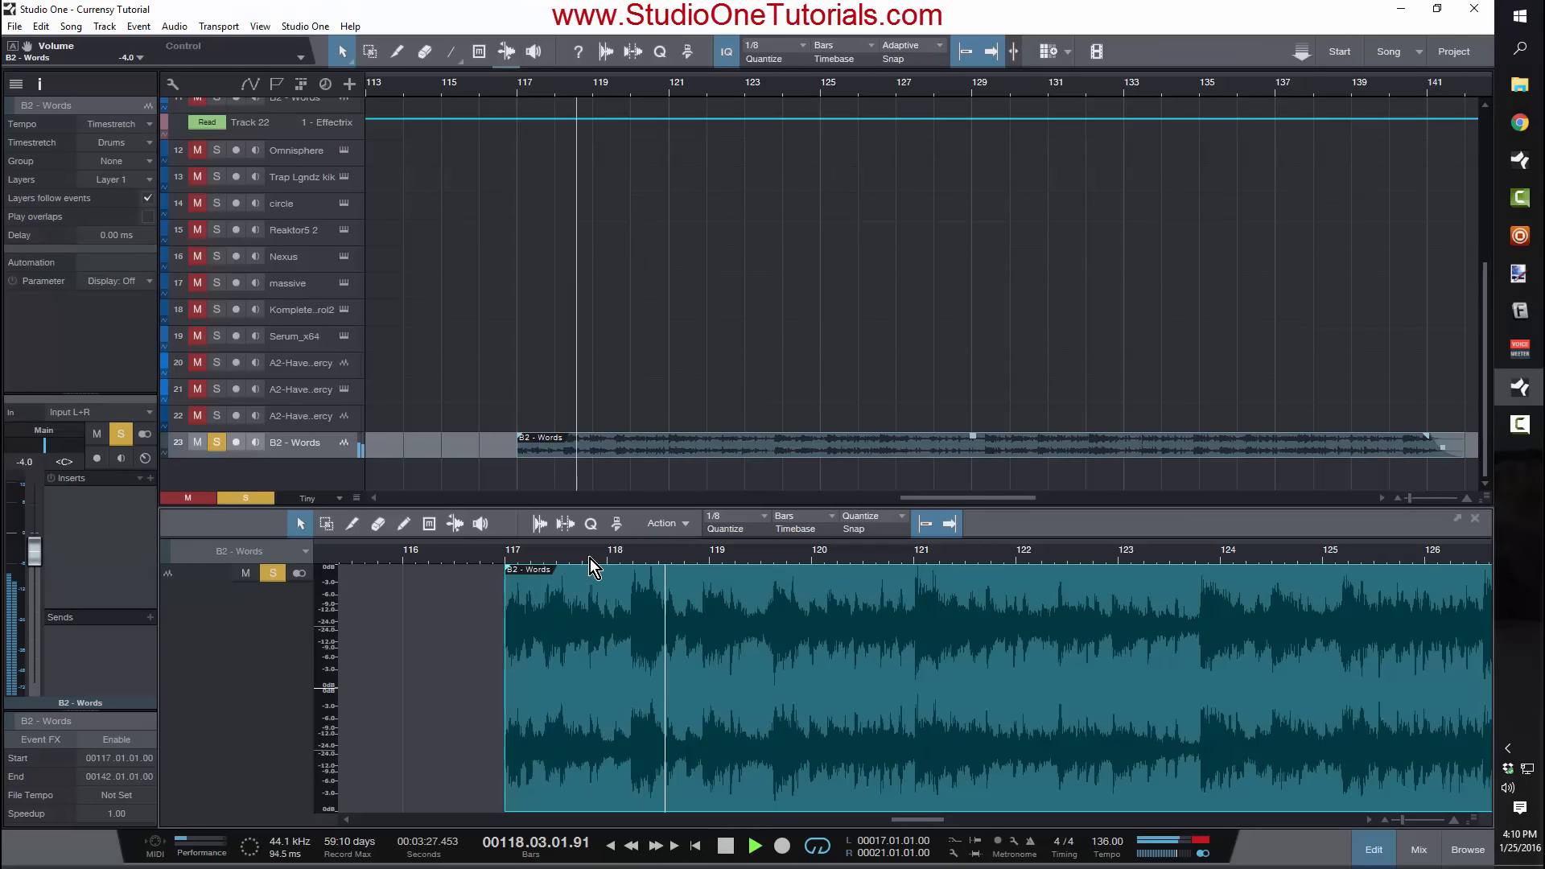
click(590, 556)
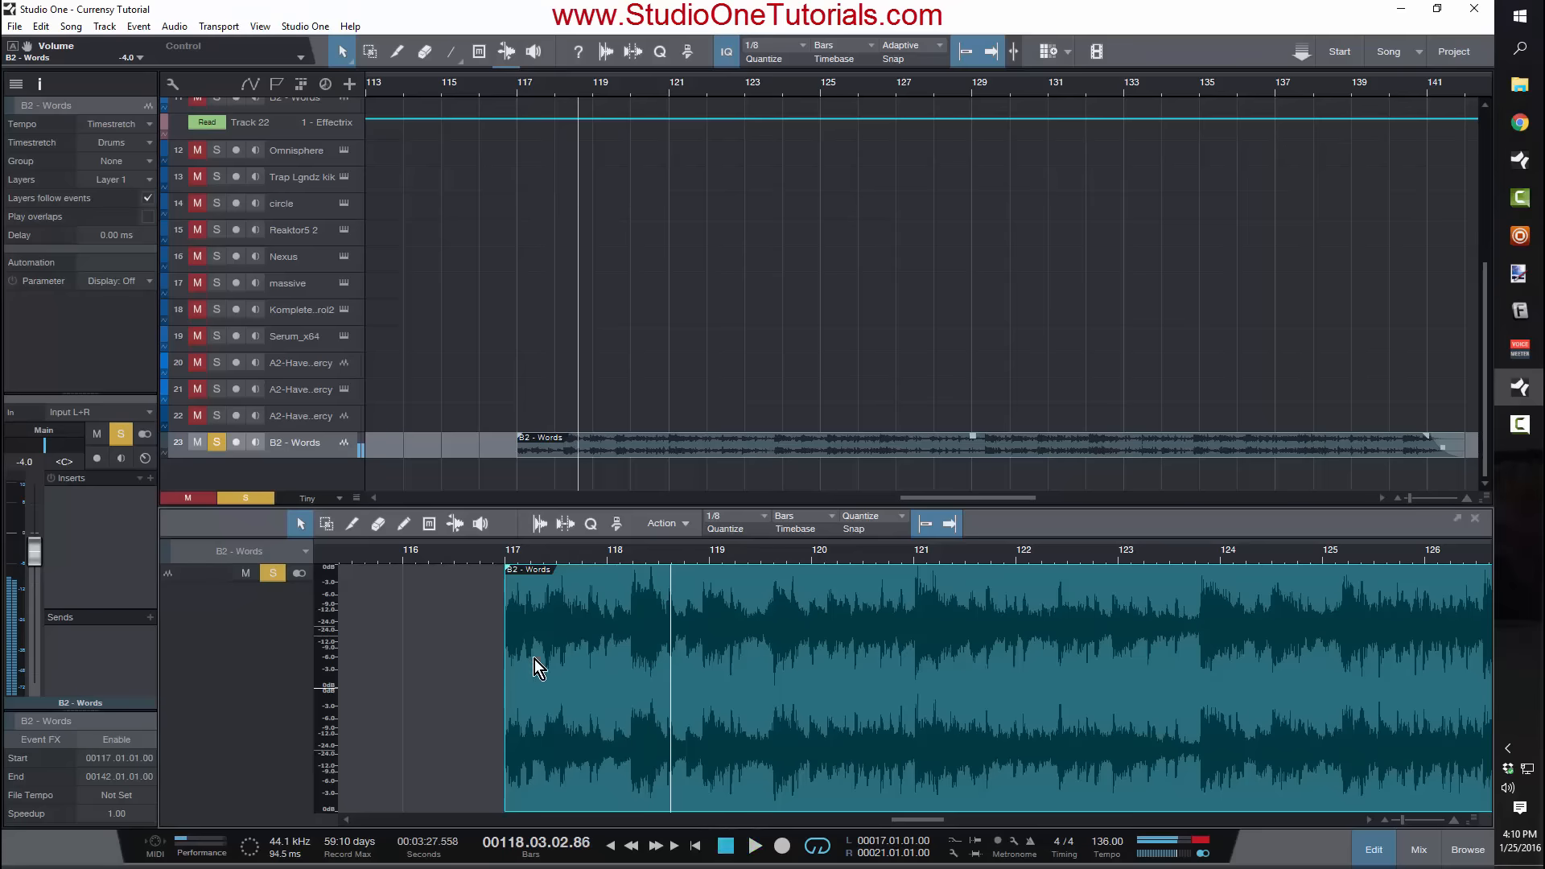
Step: Trim the clip's start to 118.01.04.61, cut it just before bar 119, delete the remainder, and add a long fade-out
drag(506, 679, 631, 679)
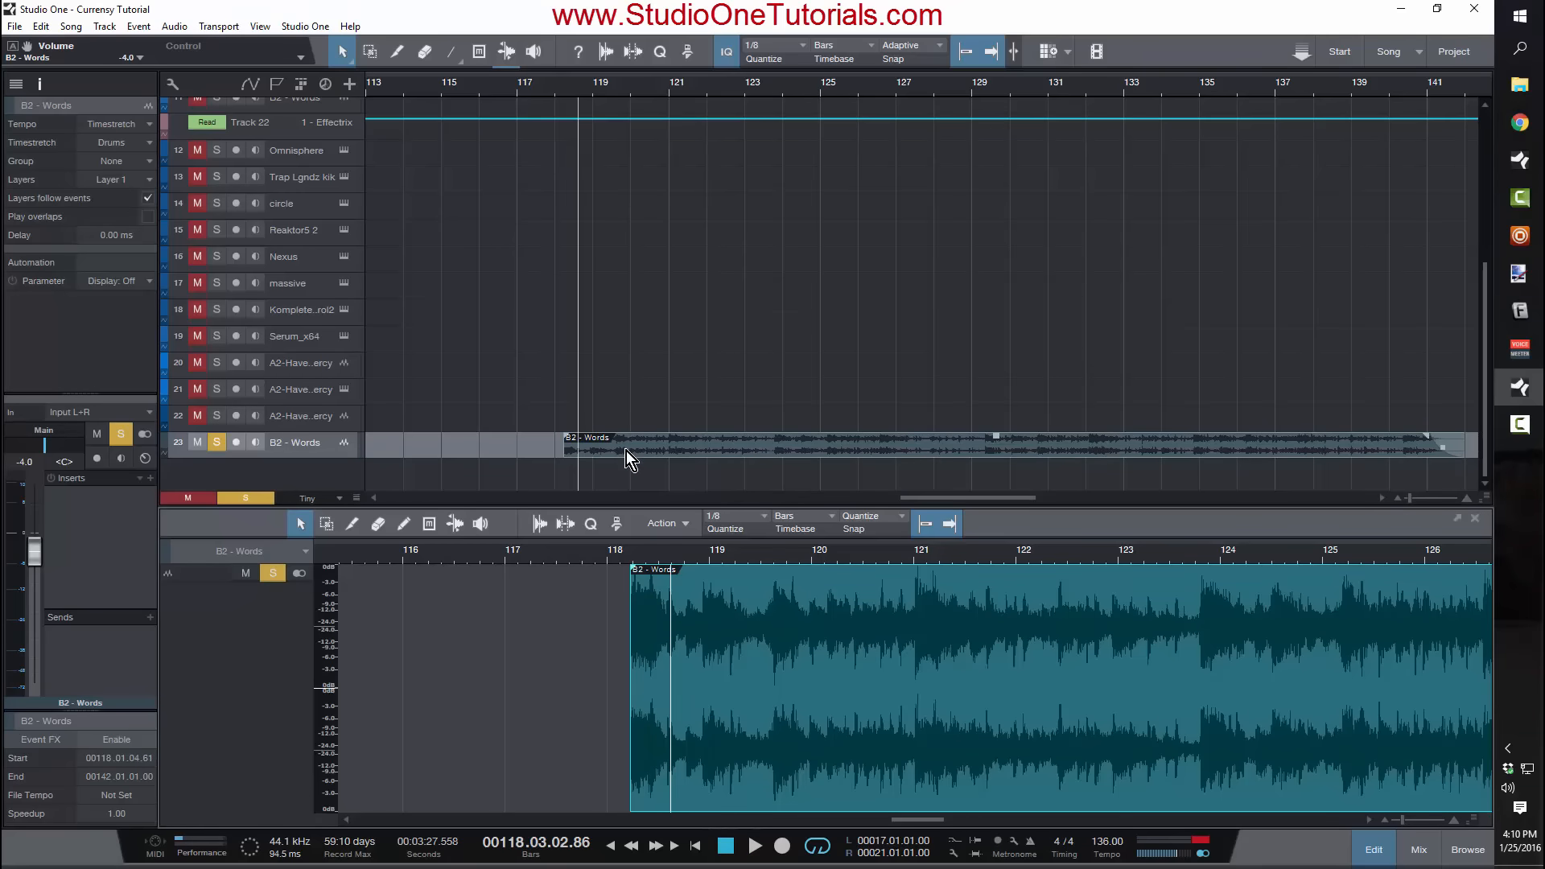
key(3)
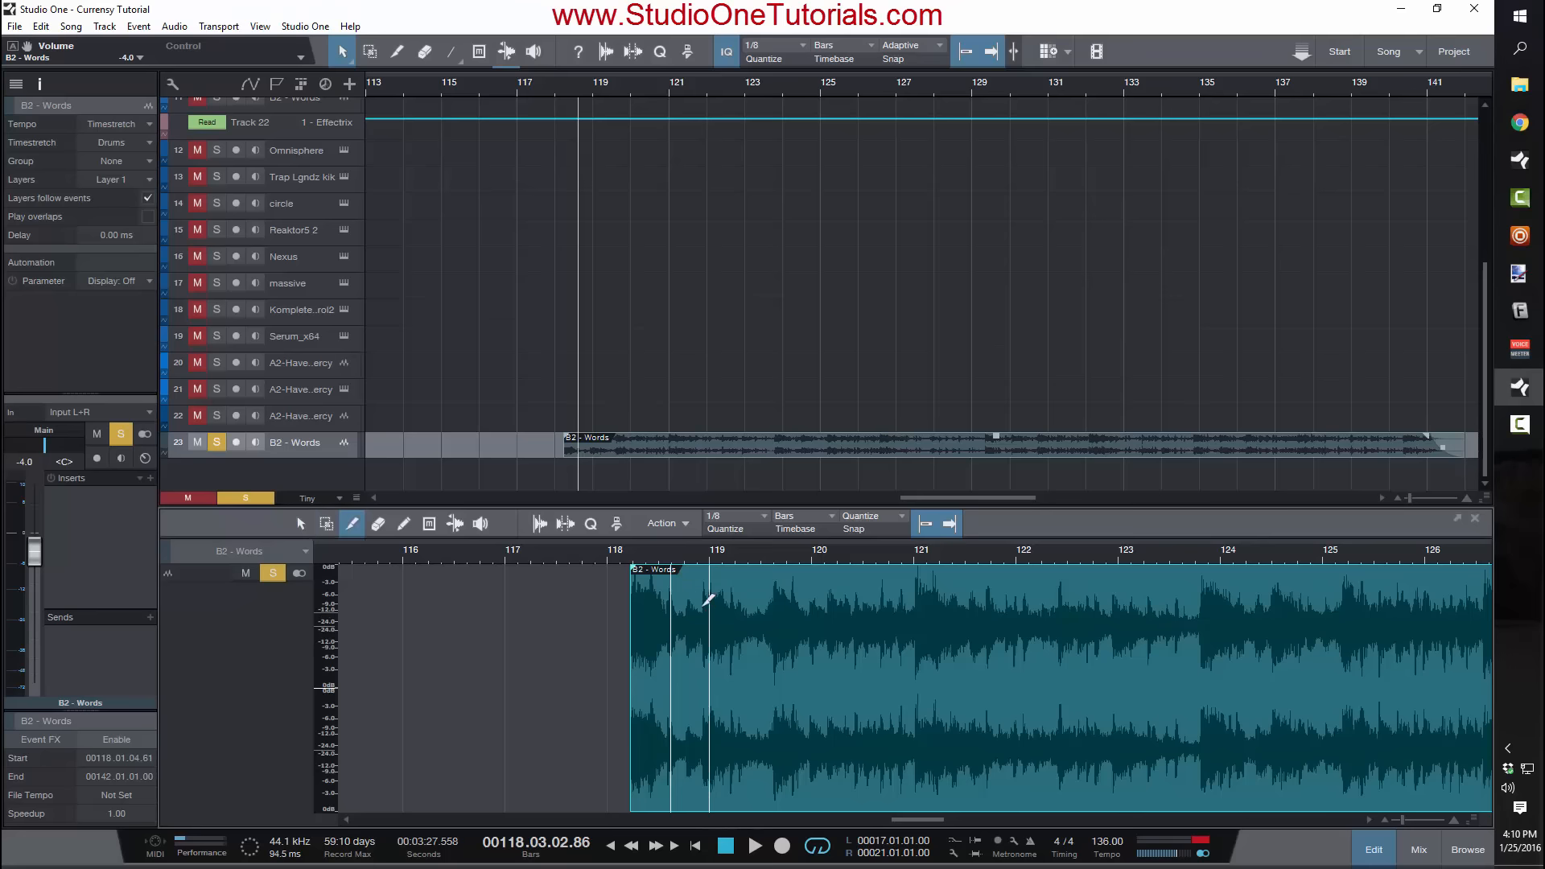
click(701, 602)
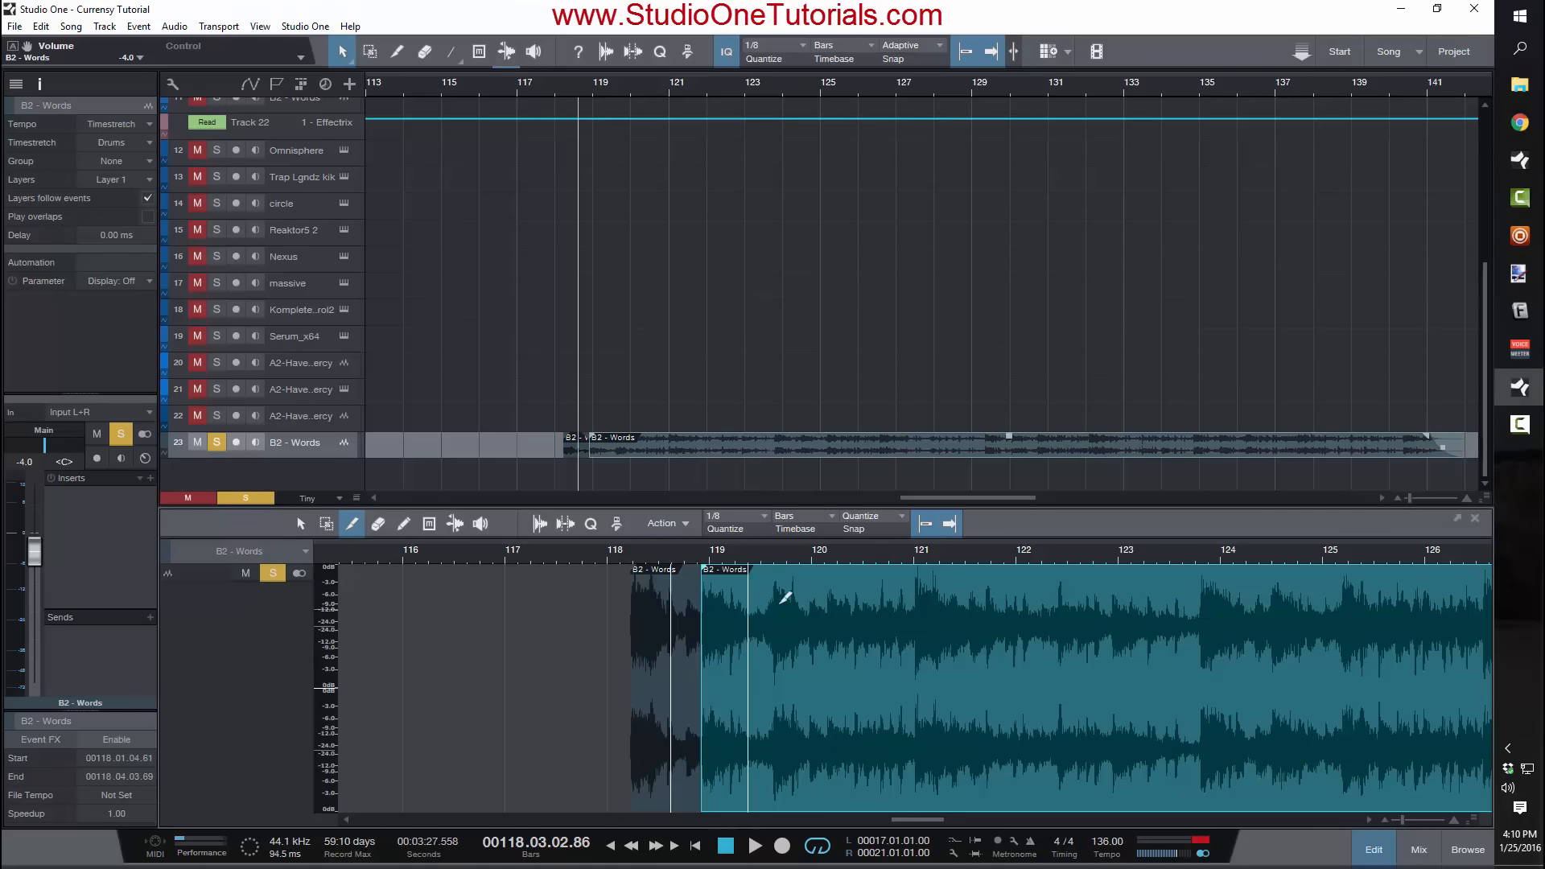
key(Delete)
key(1)
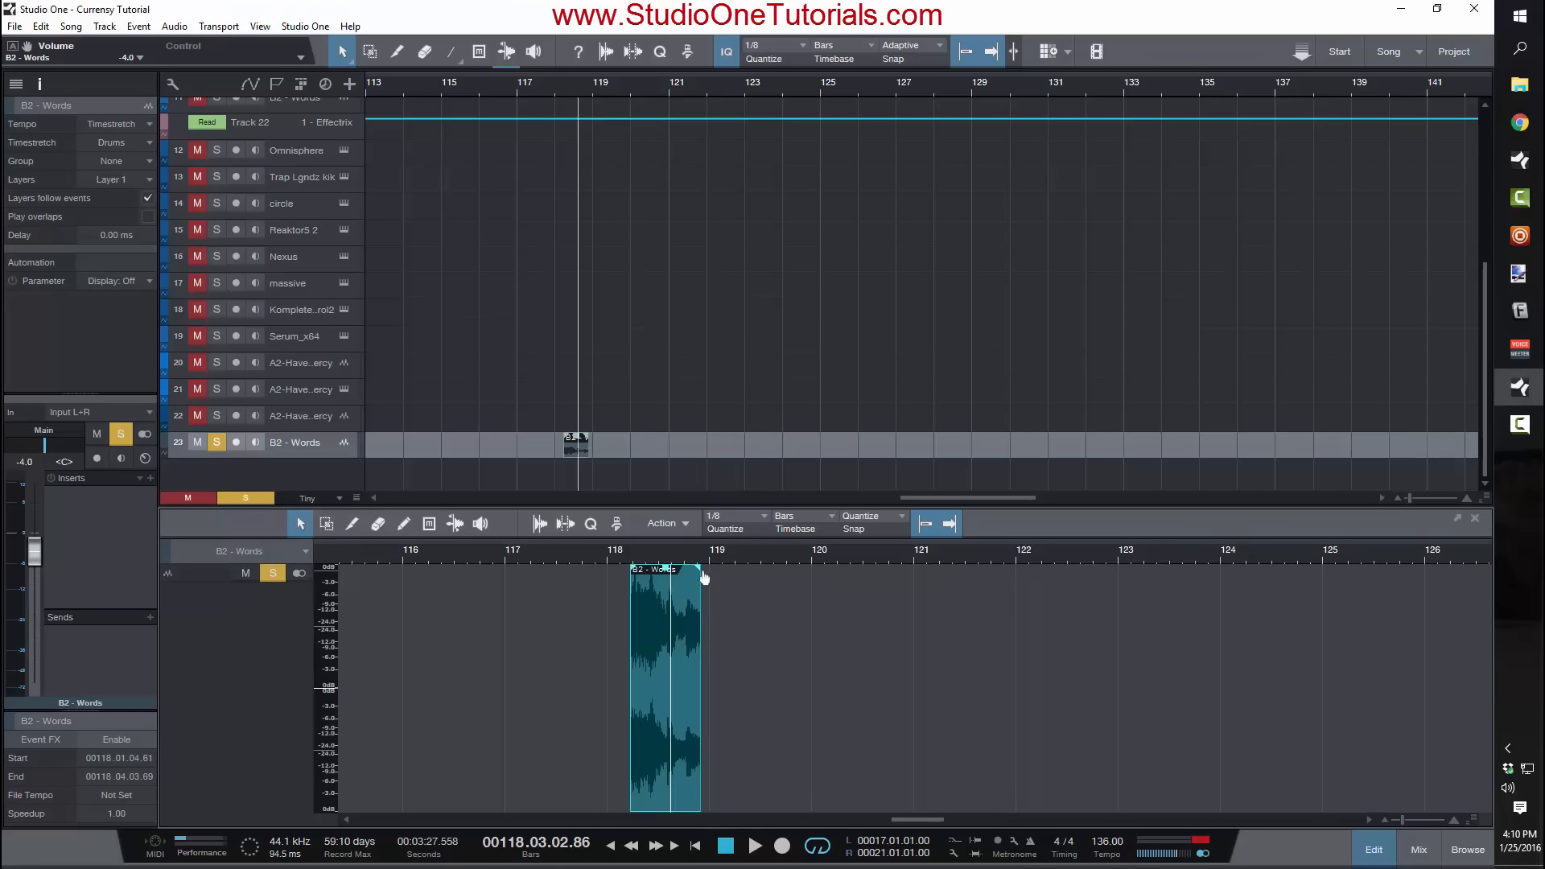
drag(696, 567, 656, 579)
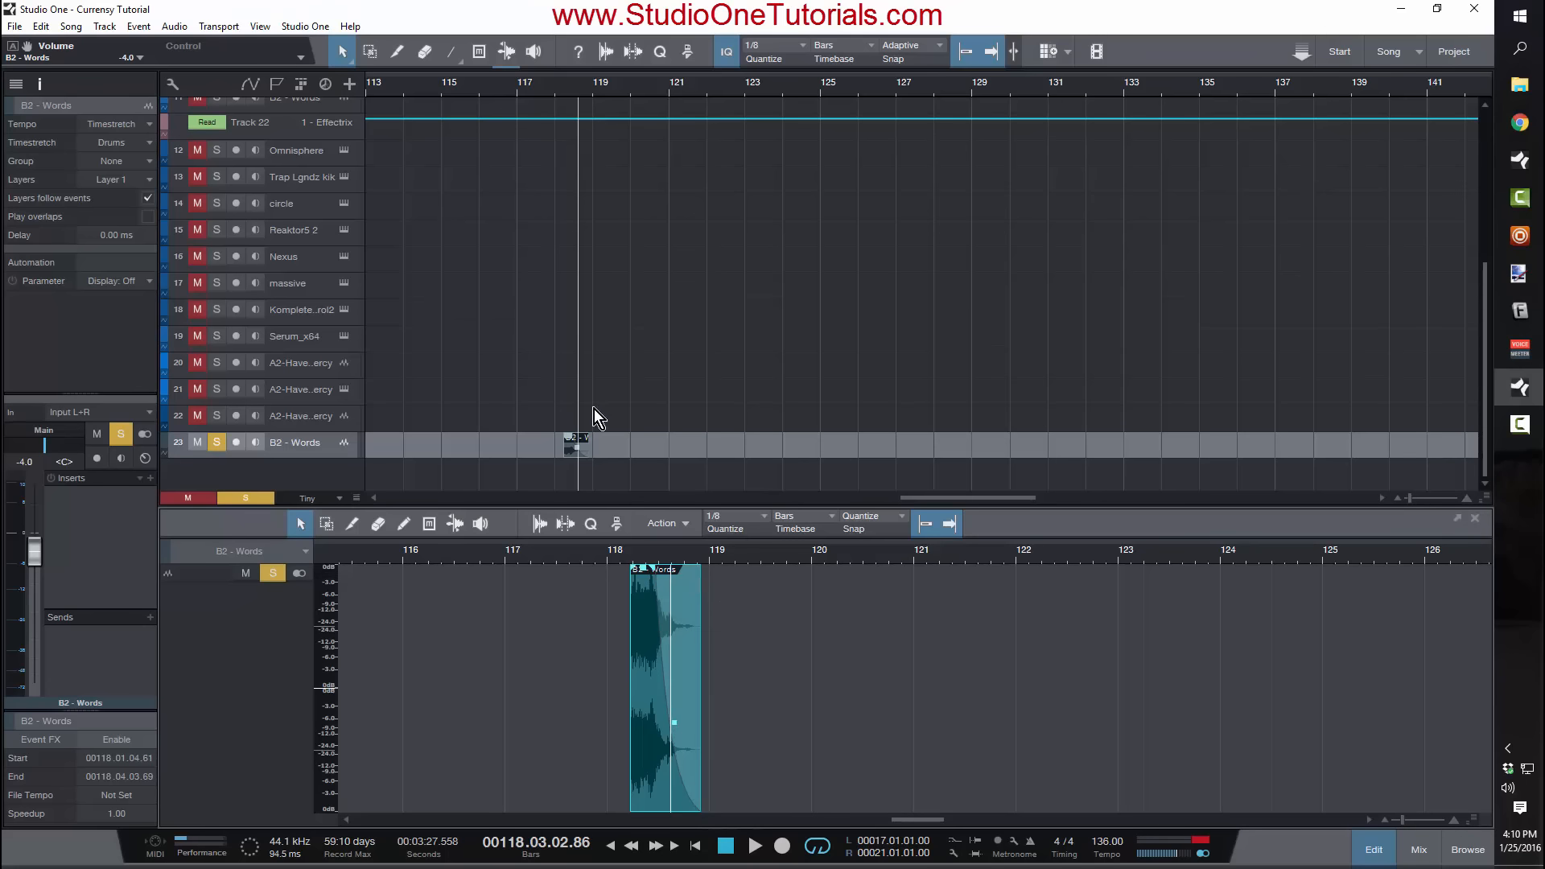
Step: Delete the chopped B2 - Words clip from the new track and turn off that track's solo
drag(704, 469, 532, 437)
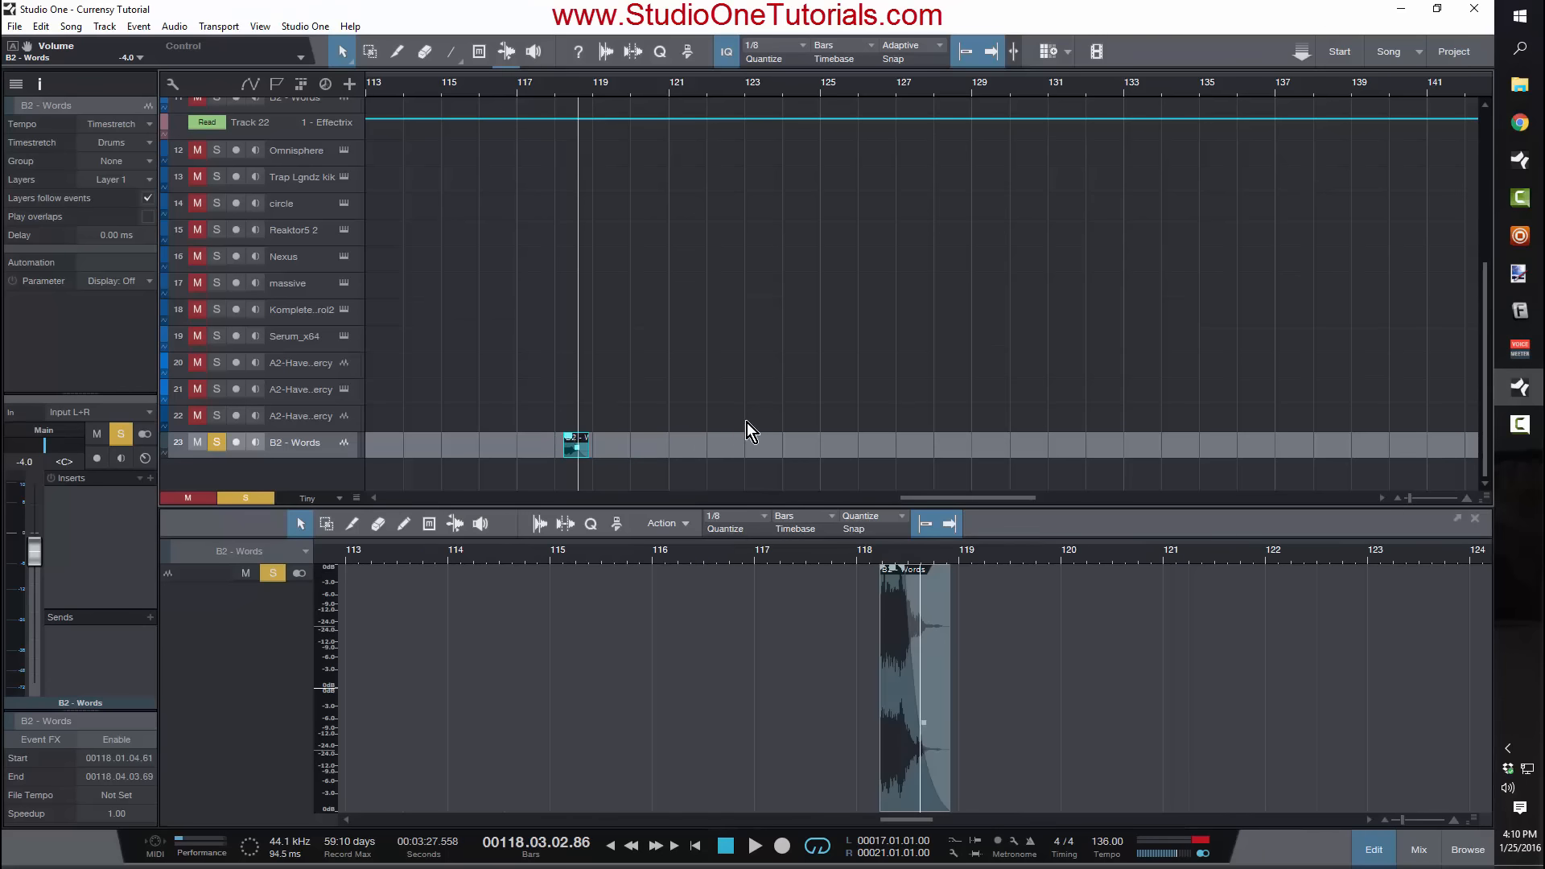
key(Delete)
scroll(444, 275, down, 1)
scroll(448, 278, up, 2)
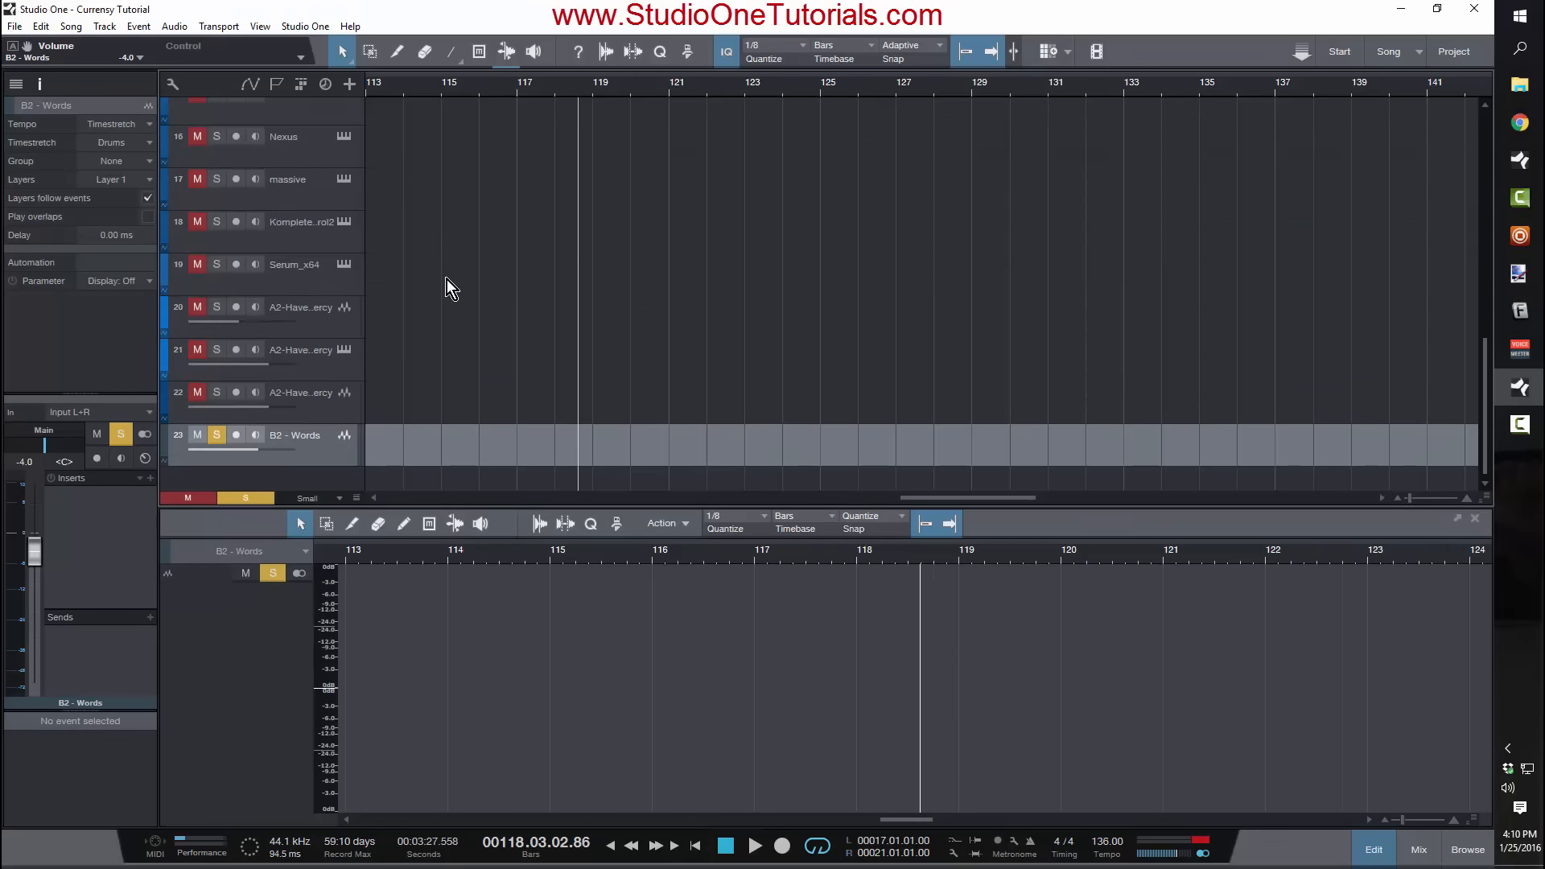
scroll(446, 279, up, 3)
scroll(447, 278, down, 5)
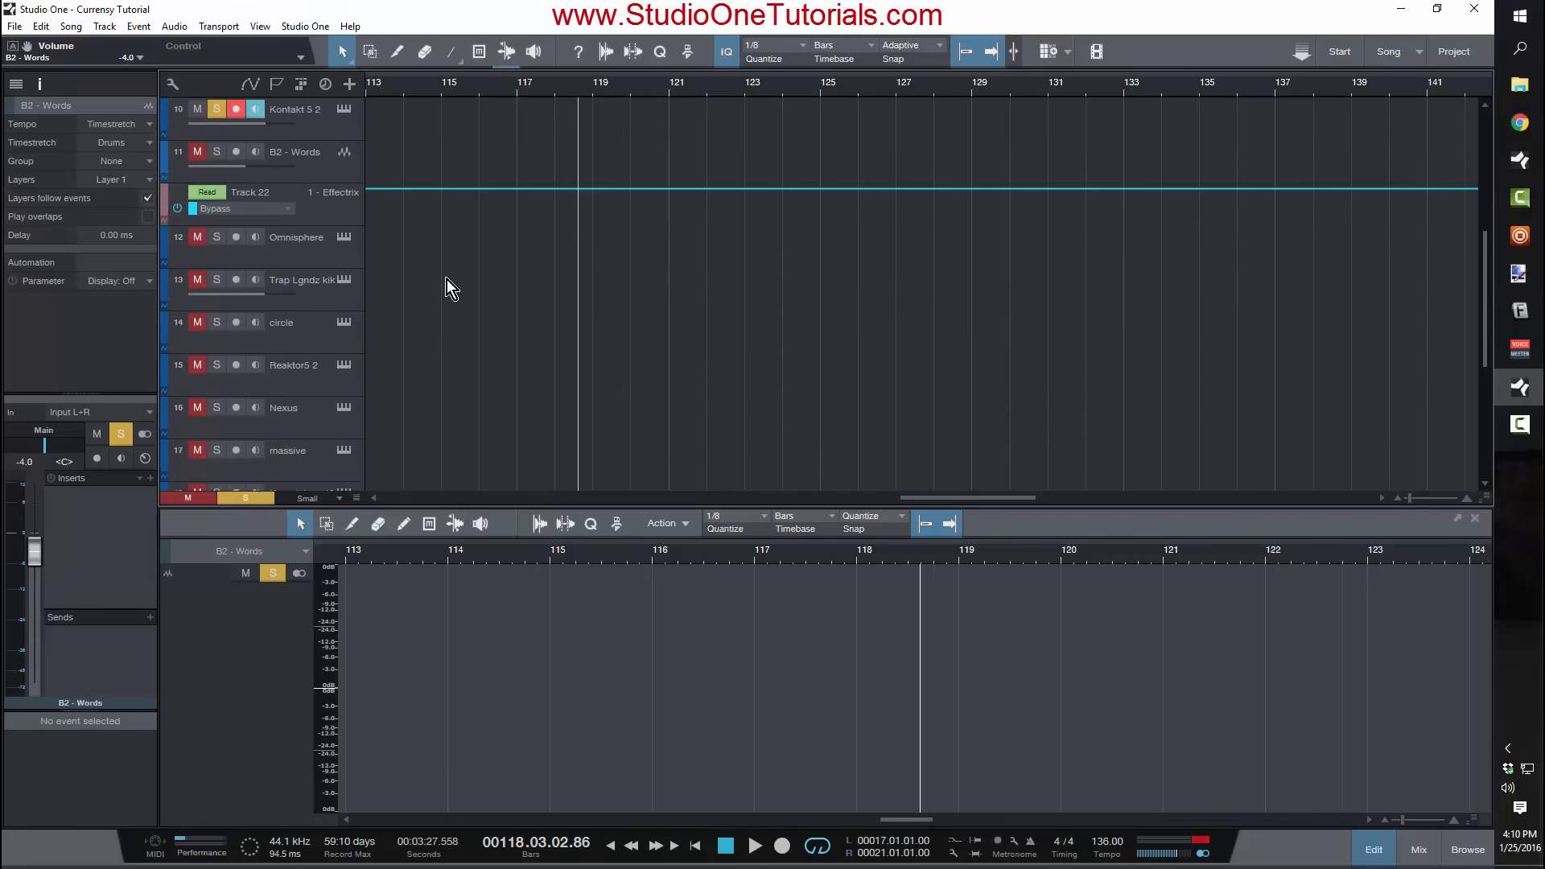
key(s)
scroll(438, 315, up, 5)
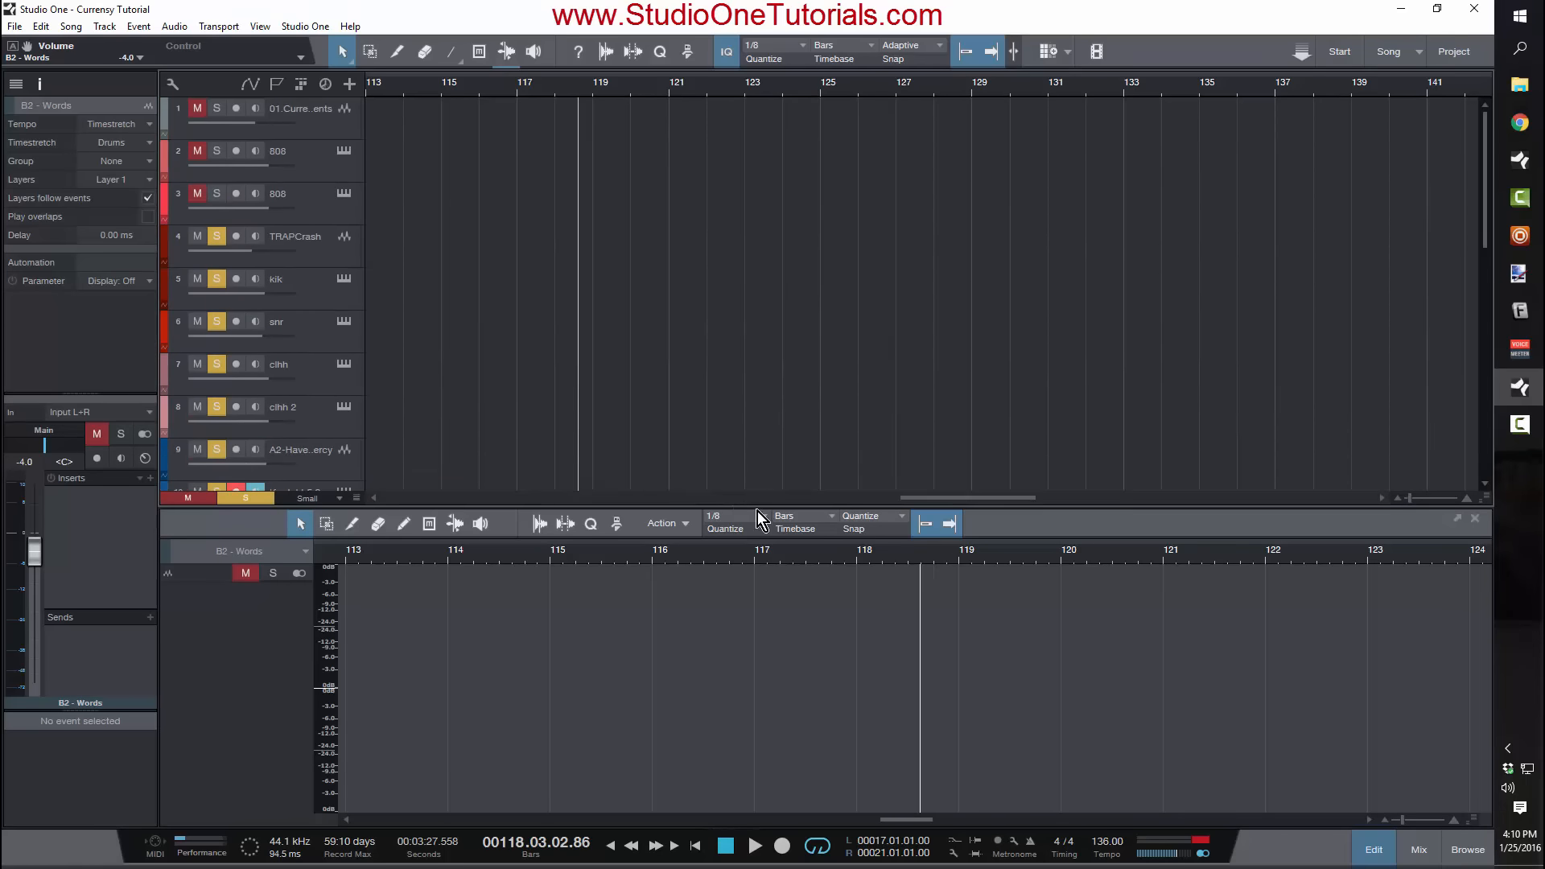
Step: Solo the original B2 - Words track, play it with the beat from bar 10, and turn looping off
drag(910, 500, 323, 540)
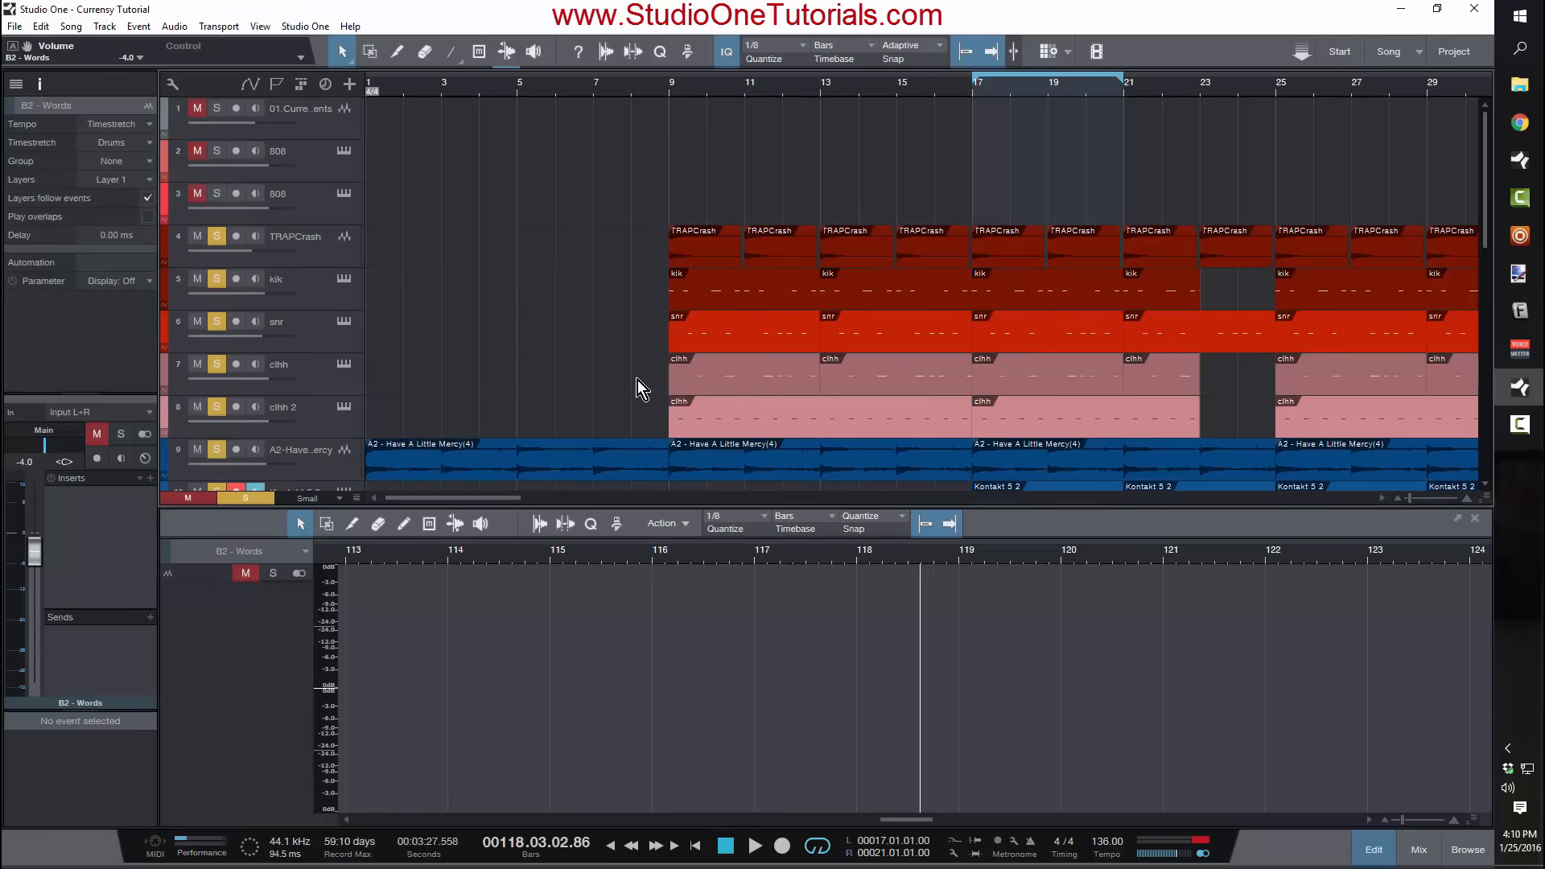
scroll(638, 380, down, 6)
click(704, 88)
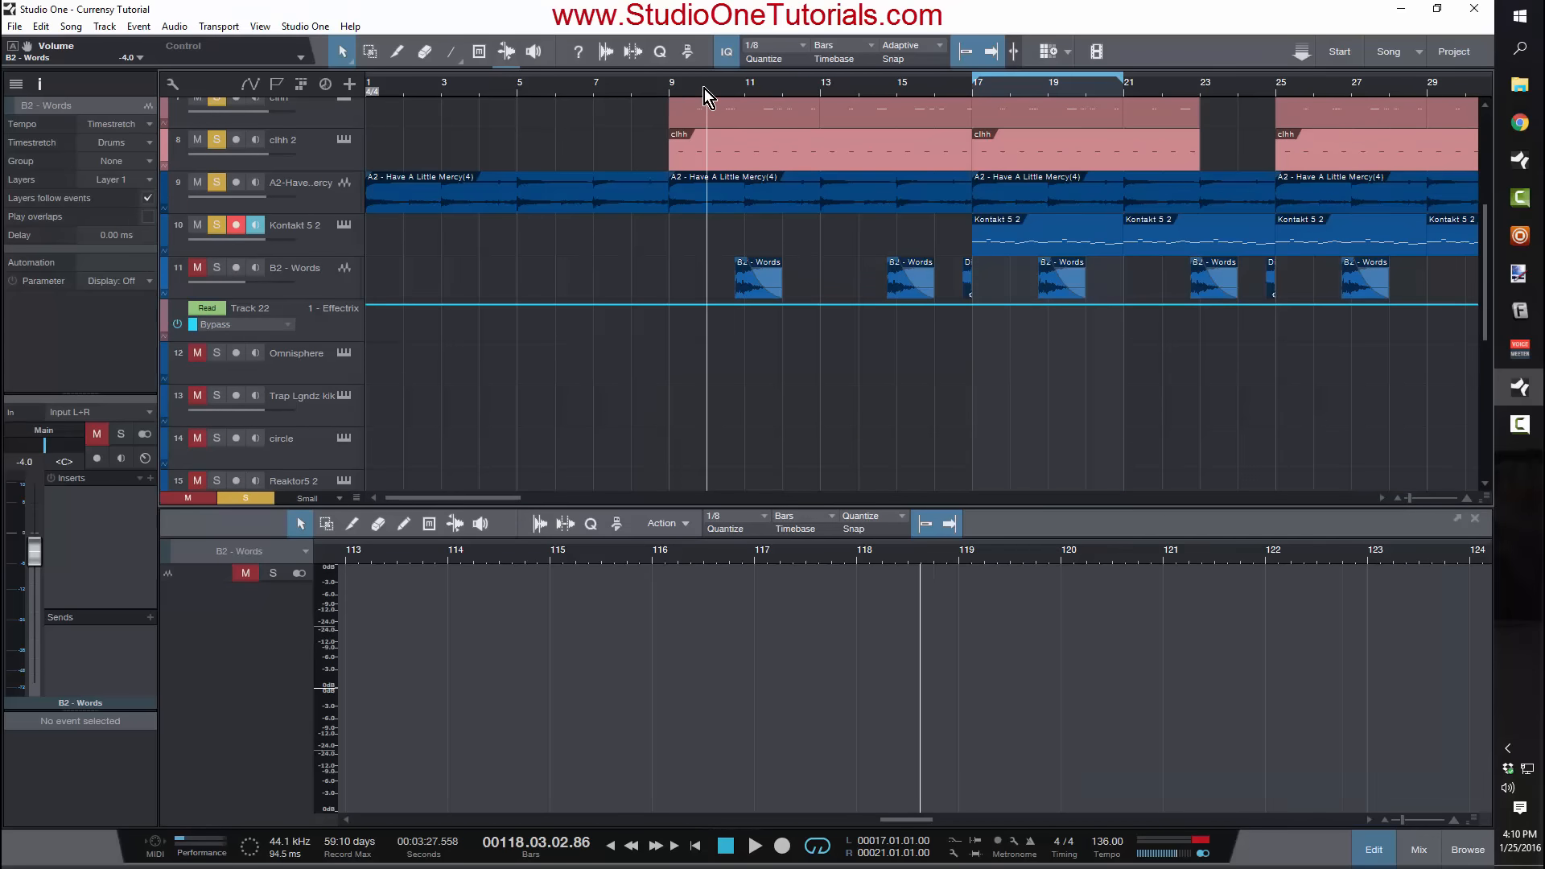
click(199, 269)
click(216, 268)
key(space)
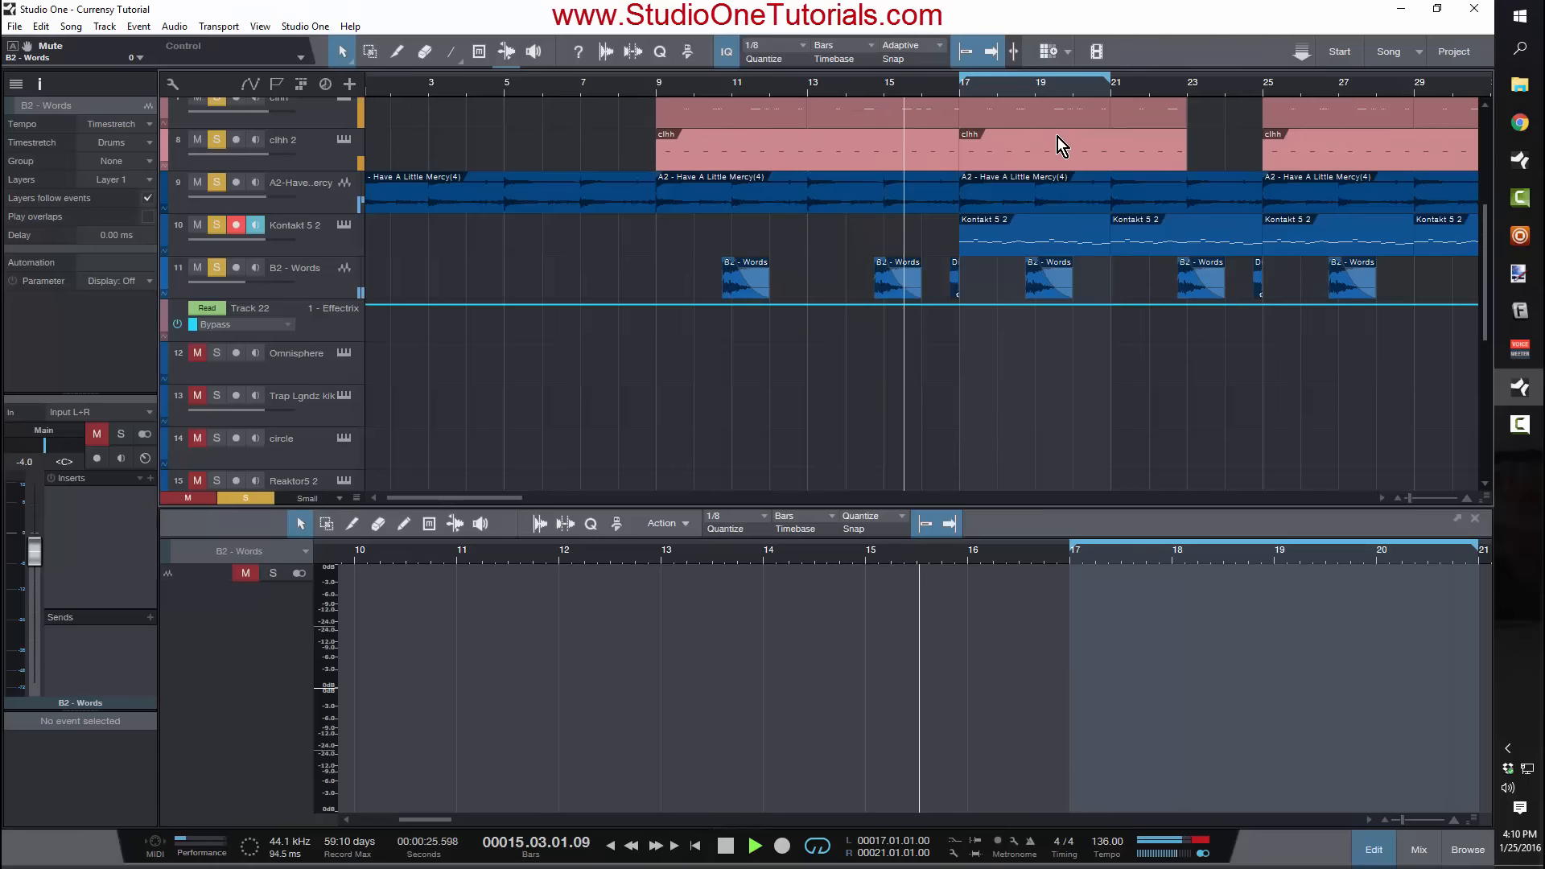
key(slash)
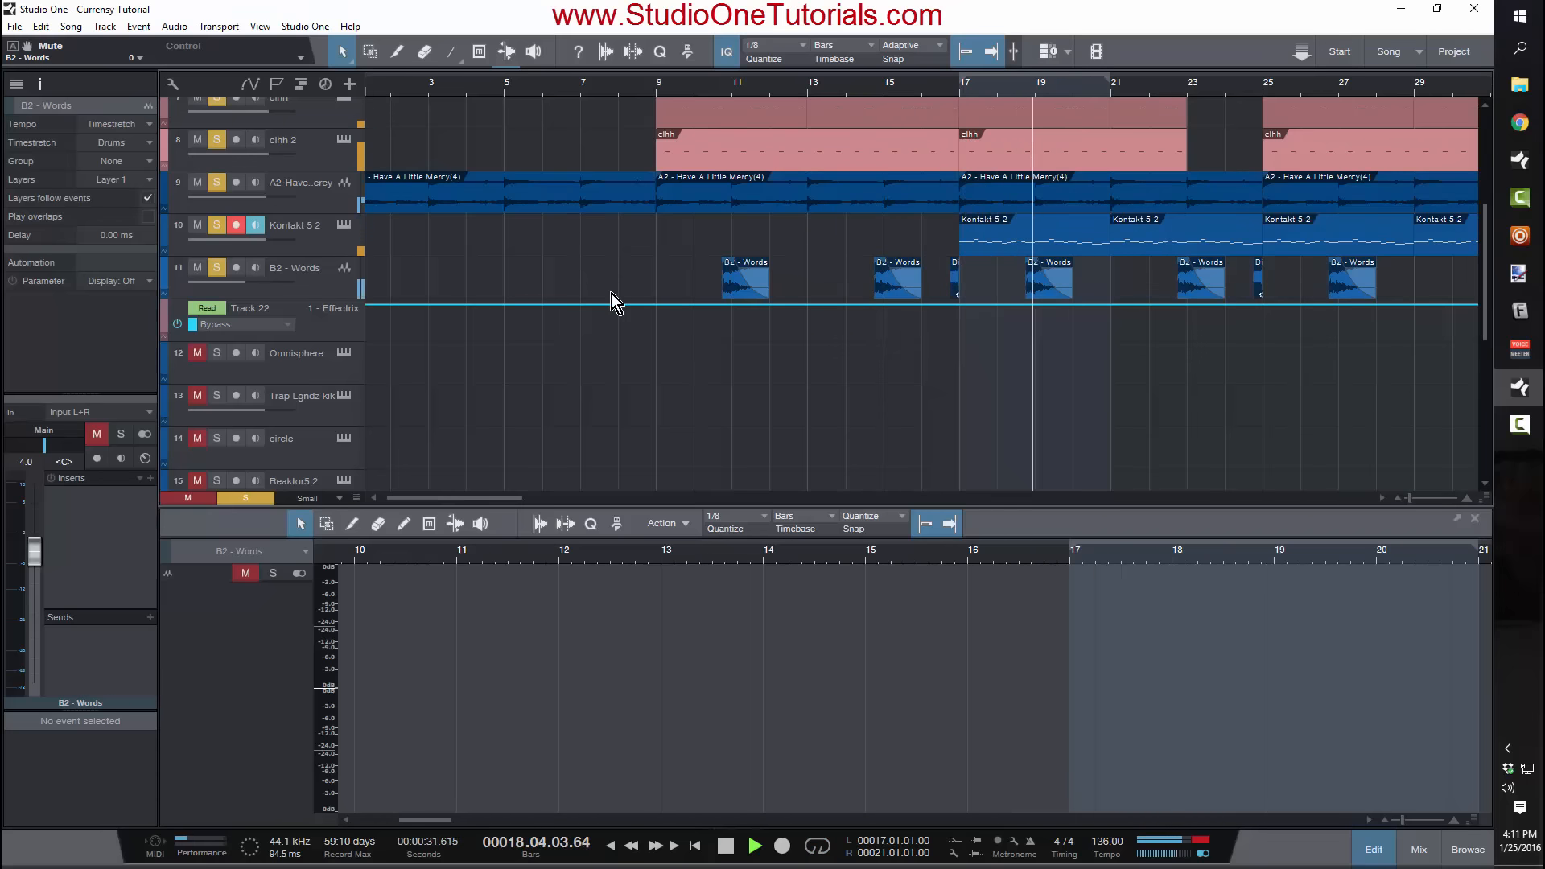
Step: Stop playback and open the Auto-Tune 8.1 insert on the B2 - Words track to examine its key and scale
click(324, 296)
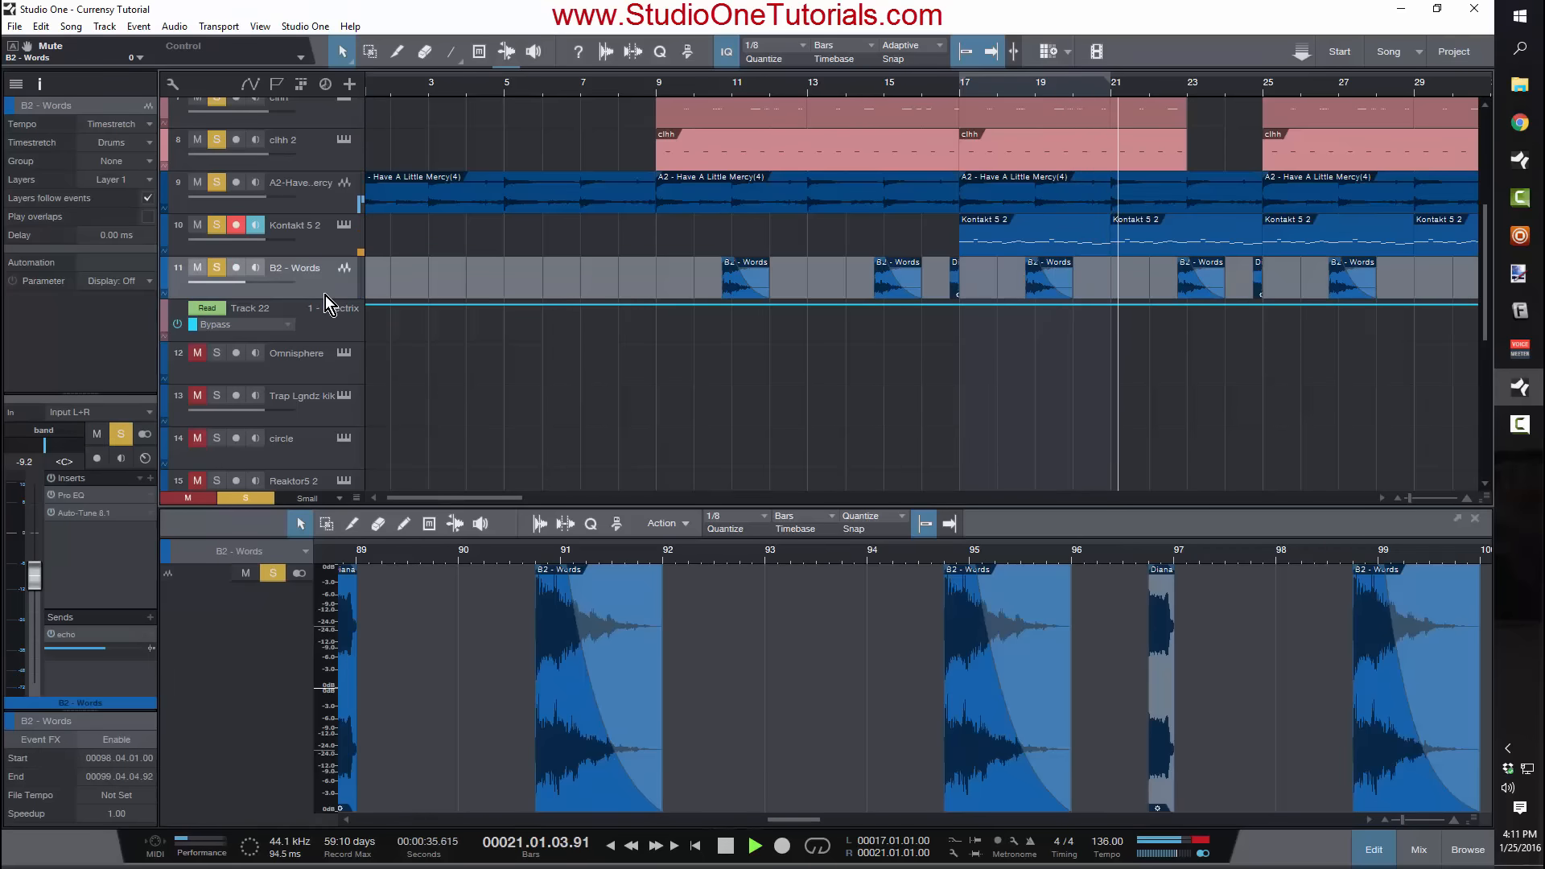
key(space)
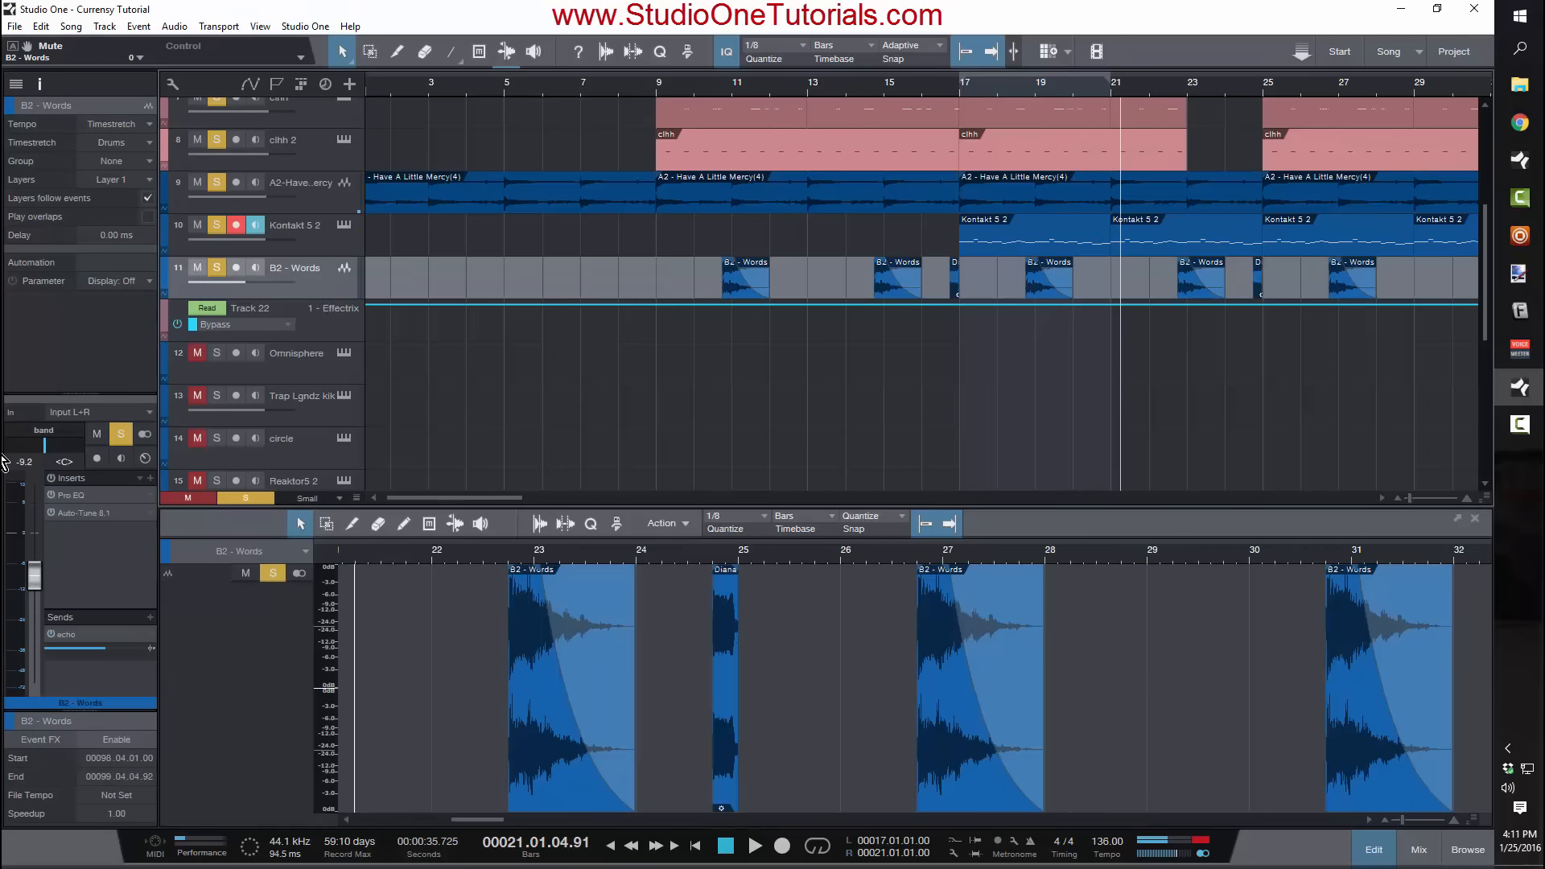
click(125, 510)
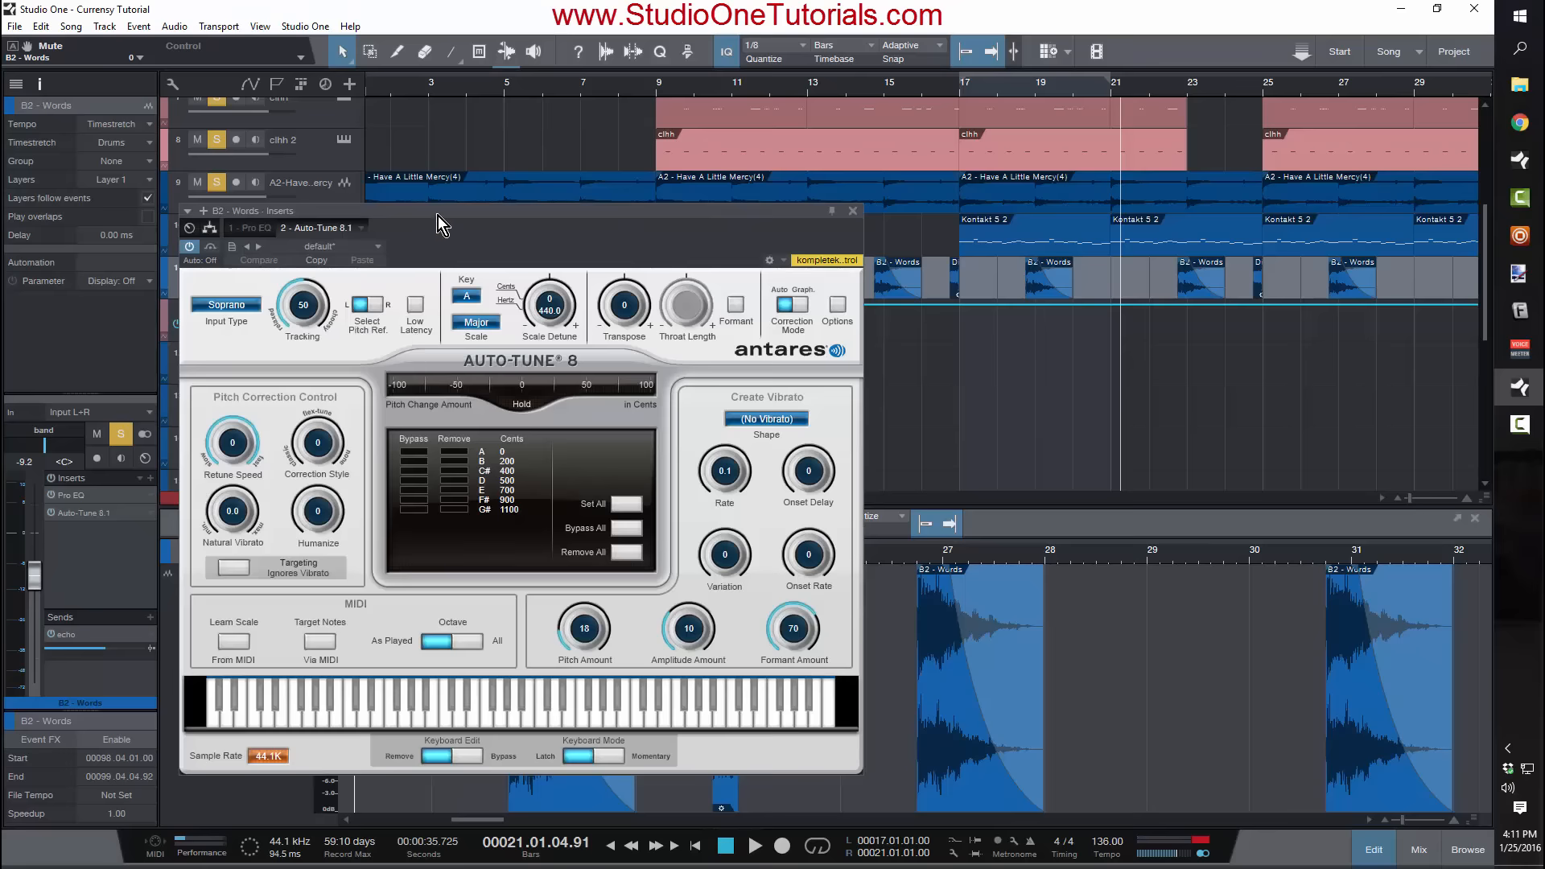
drag(443, 213, 716, 91)
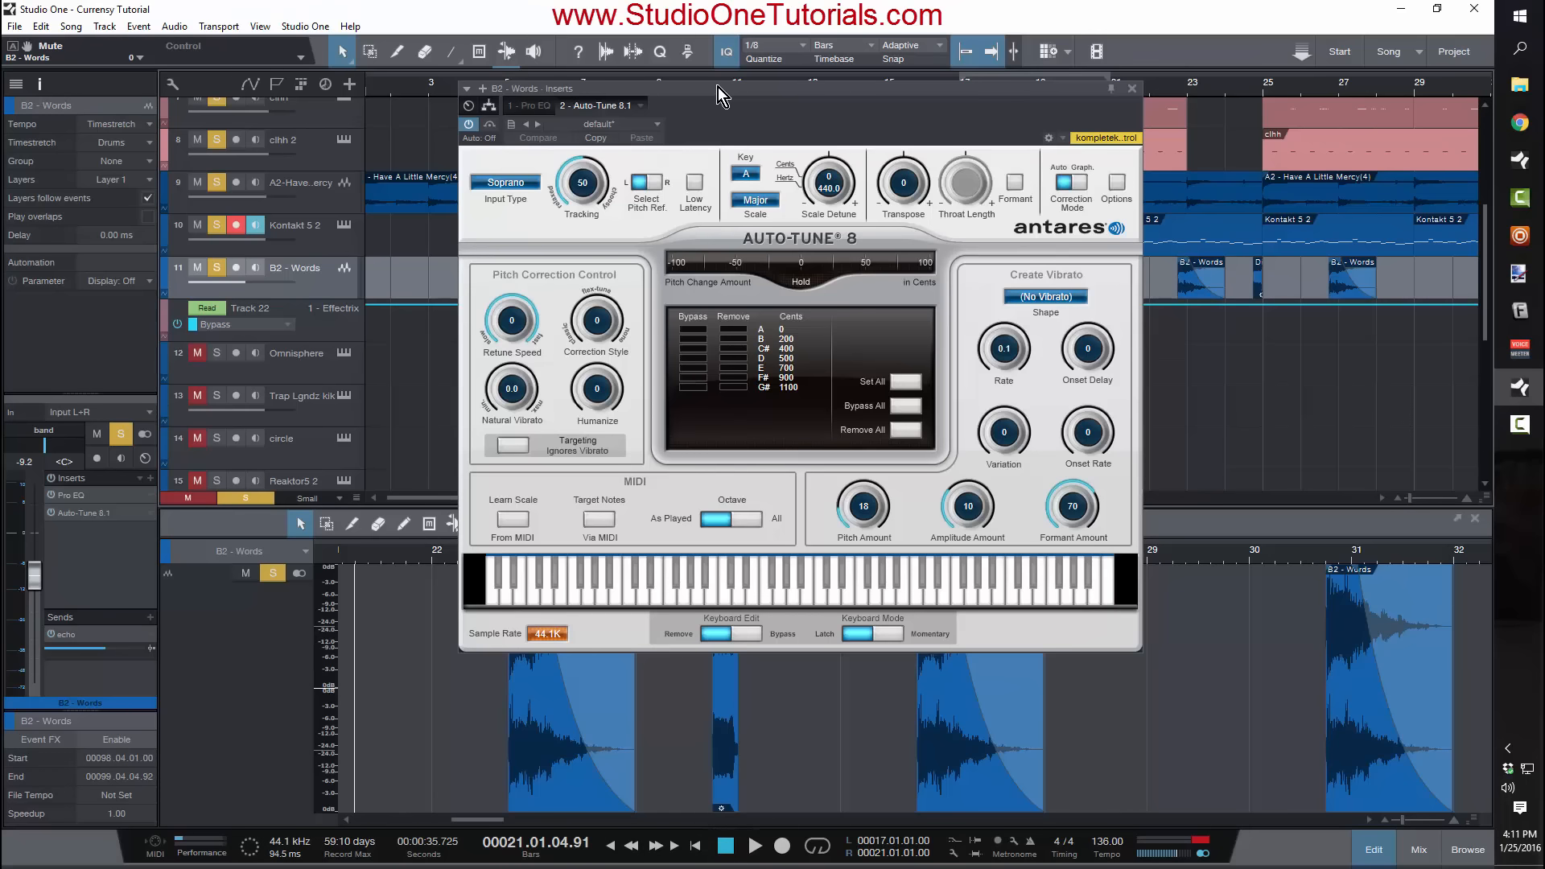
drag(718, 87, 694, 377)
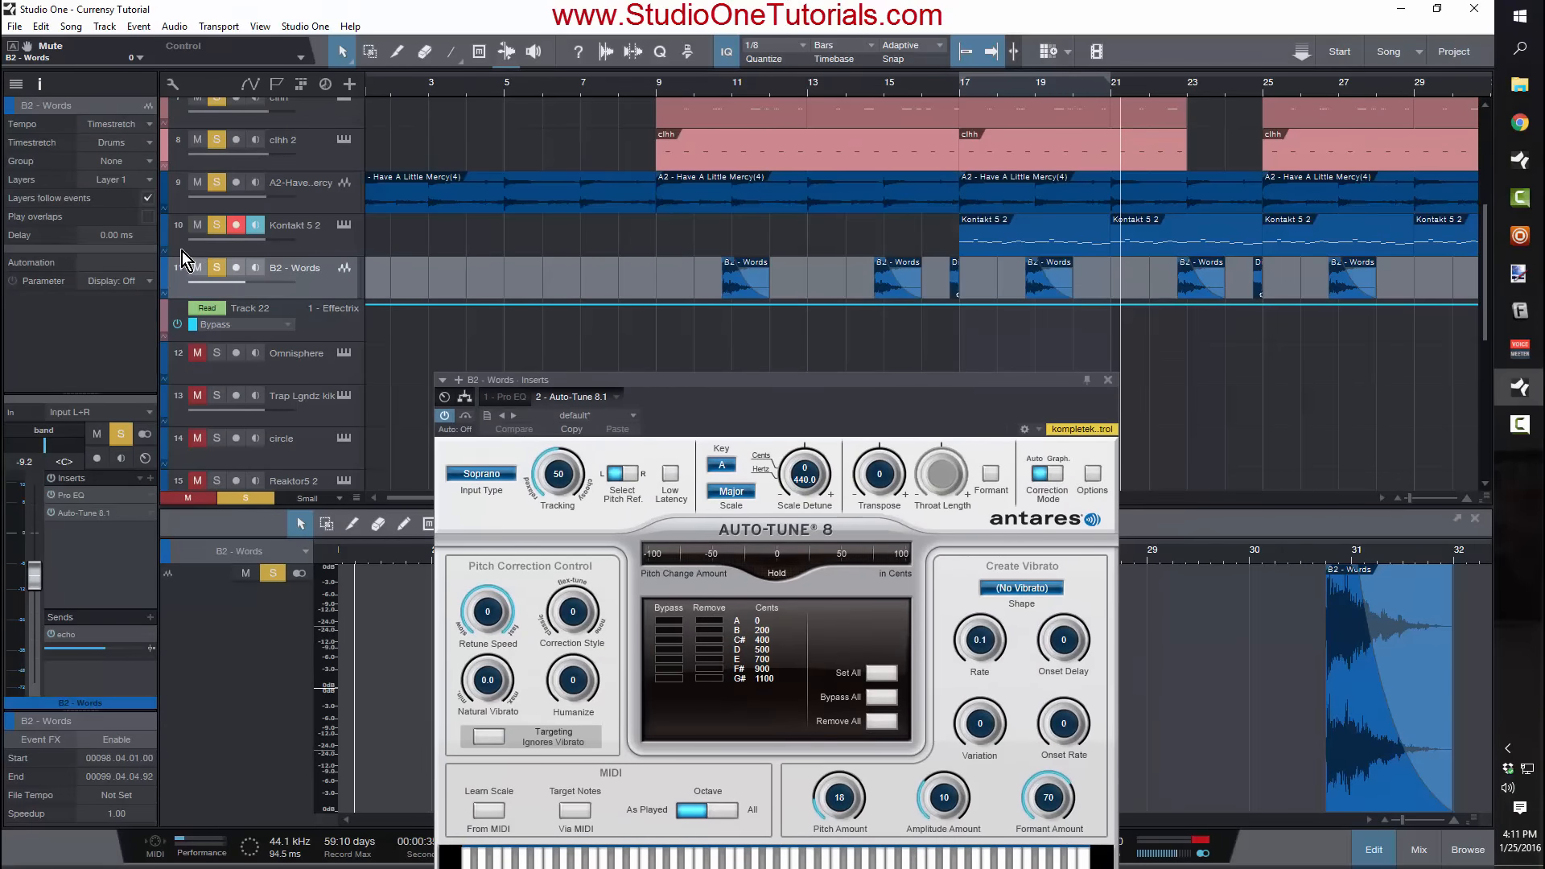
Step: Turn off solo on the Kontakt 5 2, sample and drum tracks, leaving only B2 - Words soloed
click(216, 229)
click(217, 183)
click(219, 145)
scroll(218, 148, up, 1)
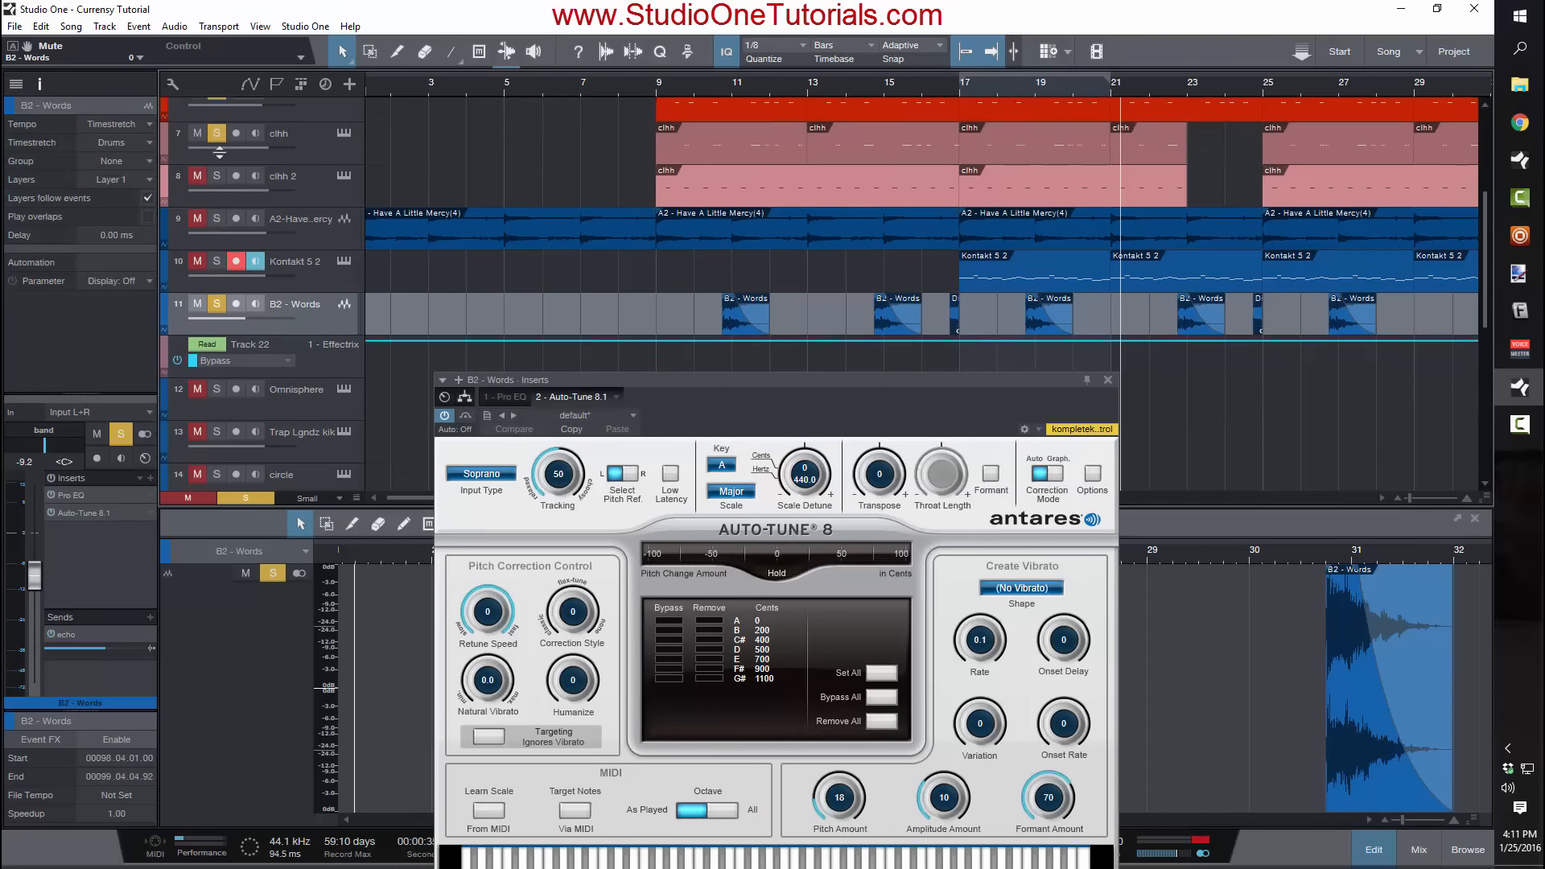
click(216, 105)
scroll(226, 178, up, 3)
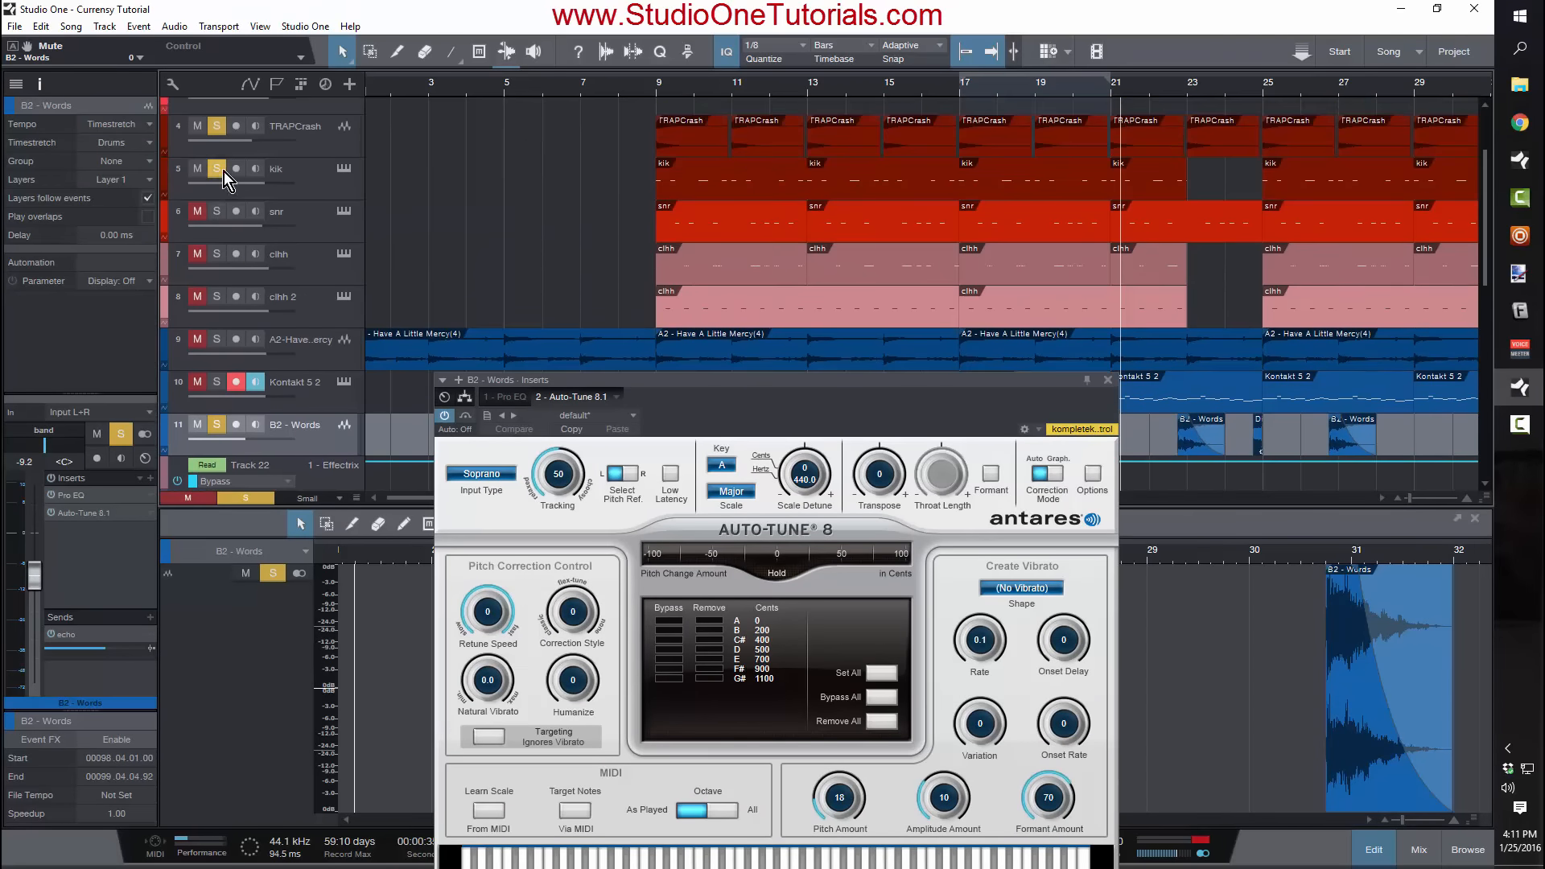
click(216, 127)
scroll(223, 171, up, 2)
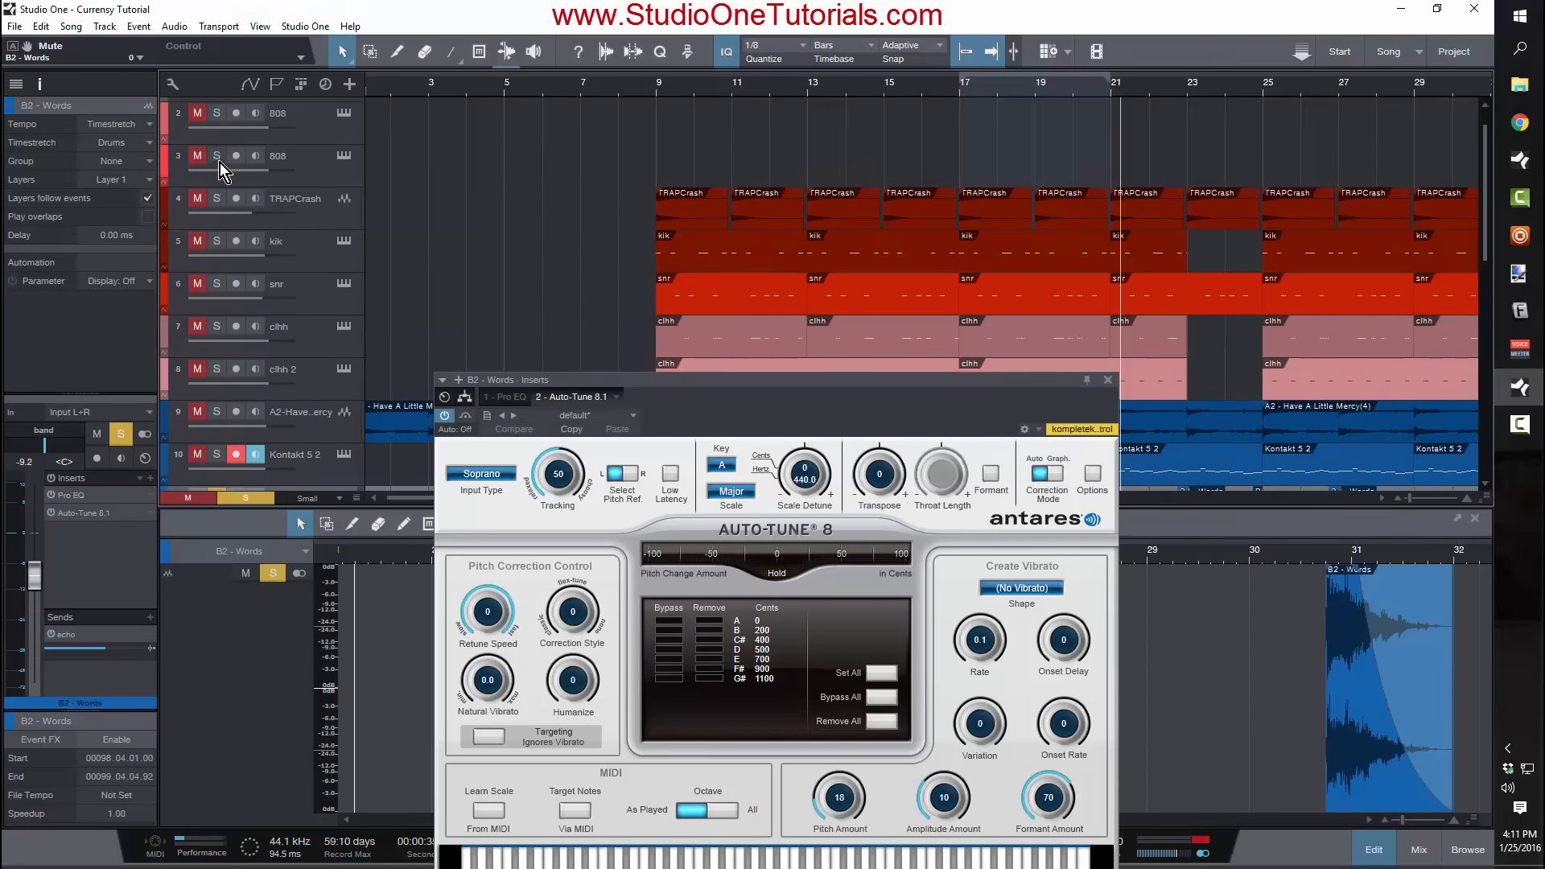